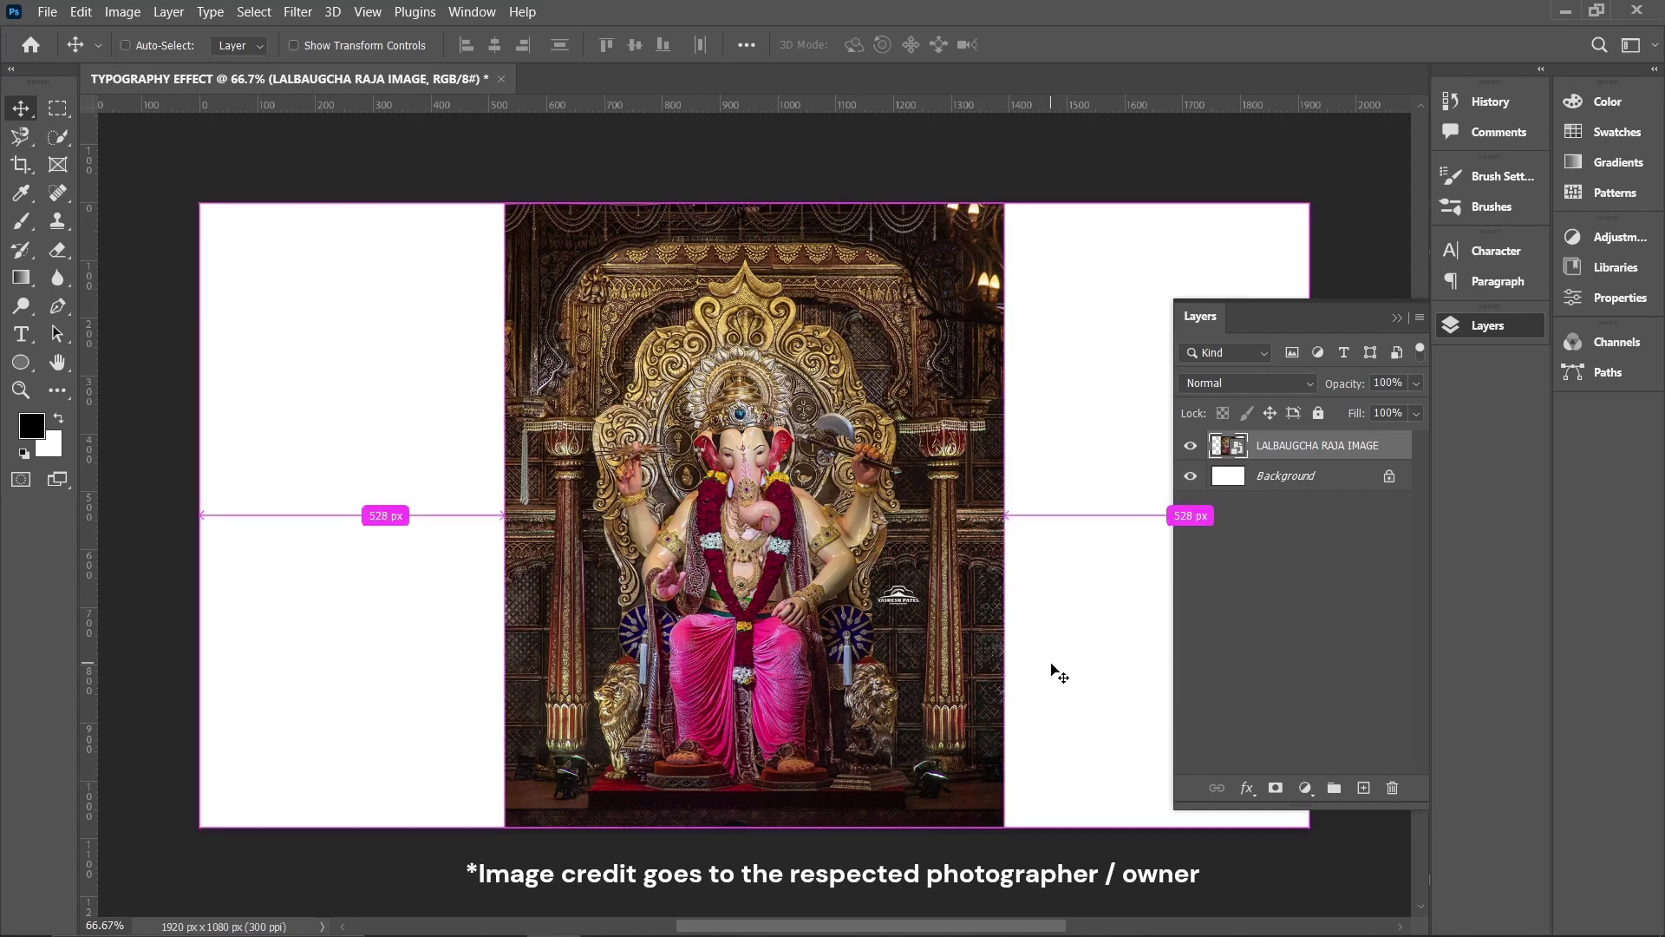
Duplicate the LALBAUGCHA RAJA IMAGE layer twice and scale the first copy up about its centre to 29.67%
key(ctrl+j)
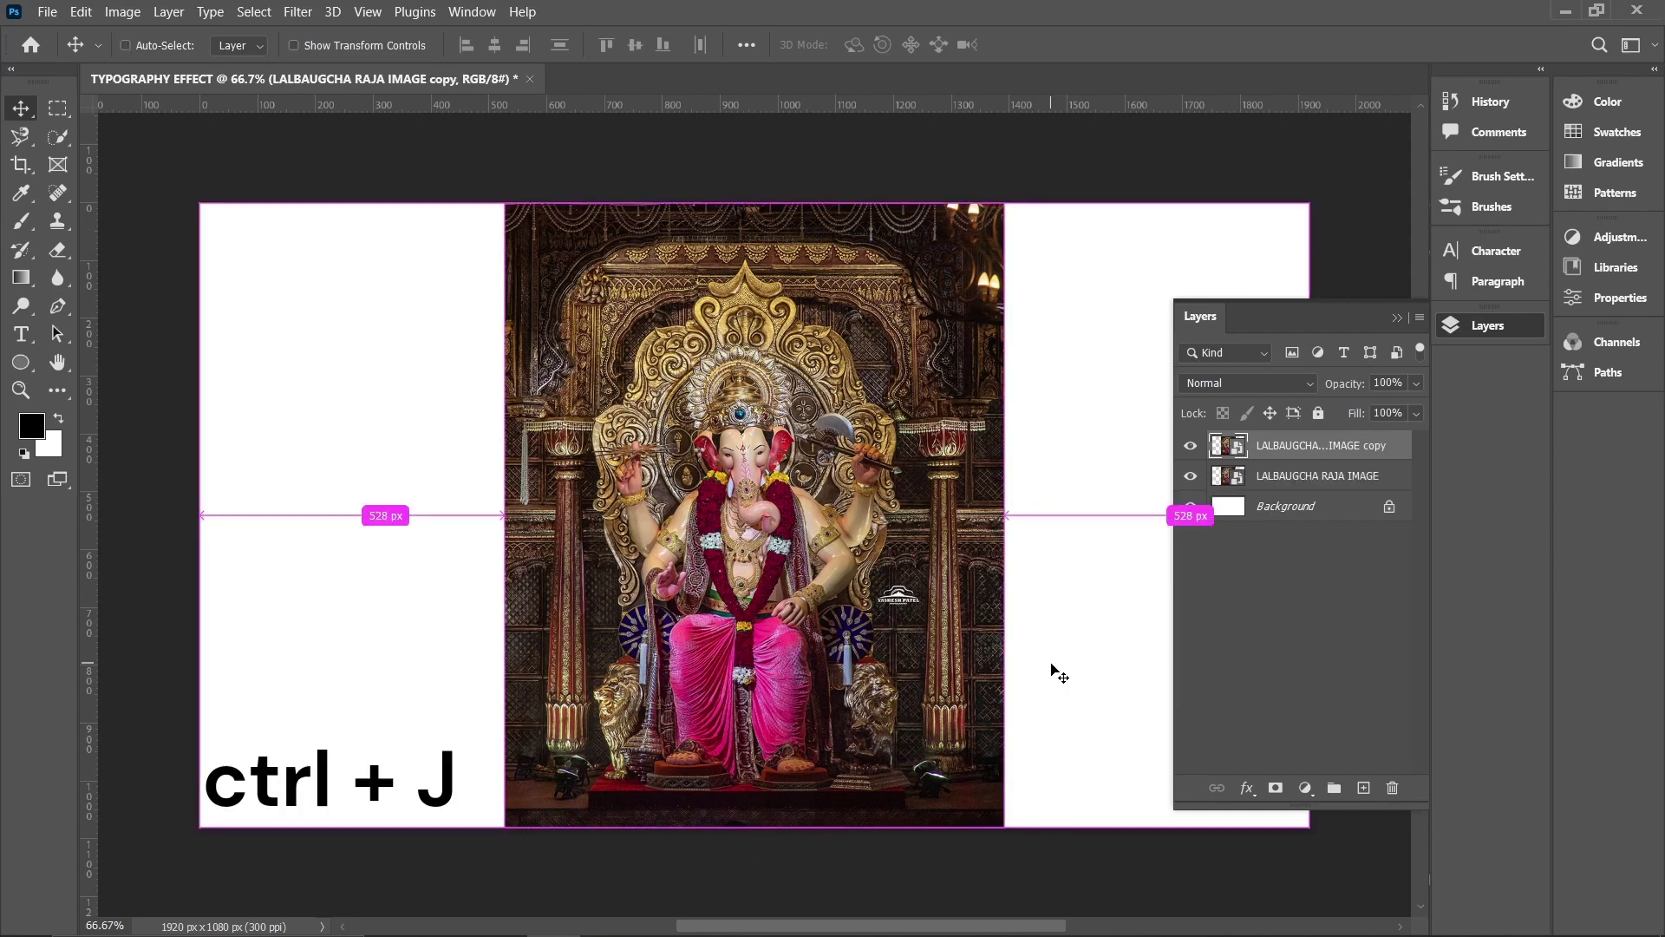
key(ctrl+j)
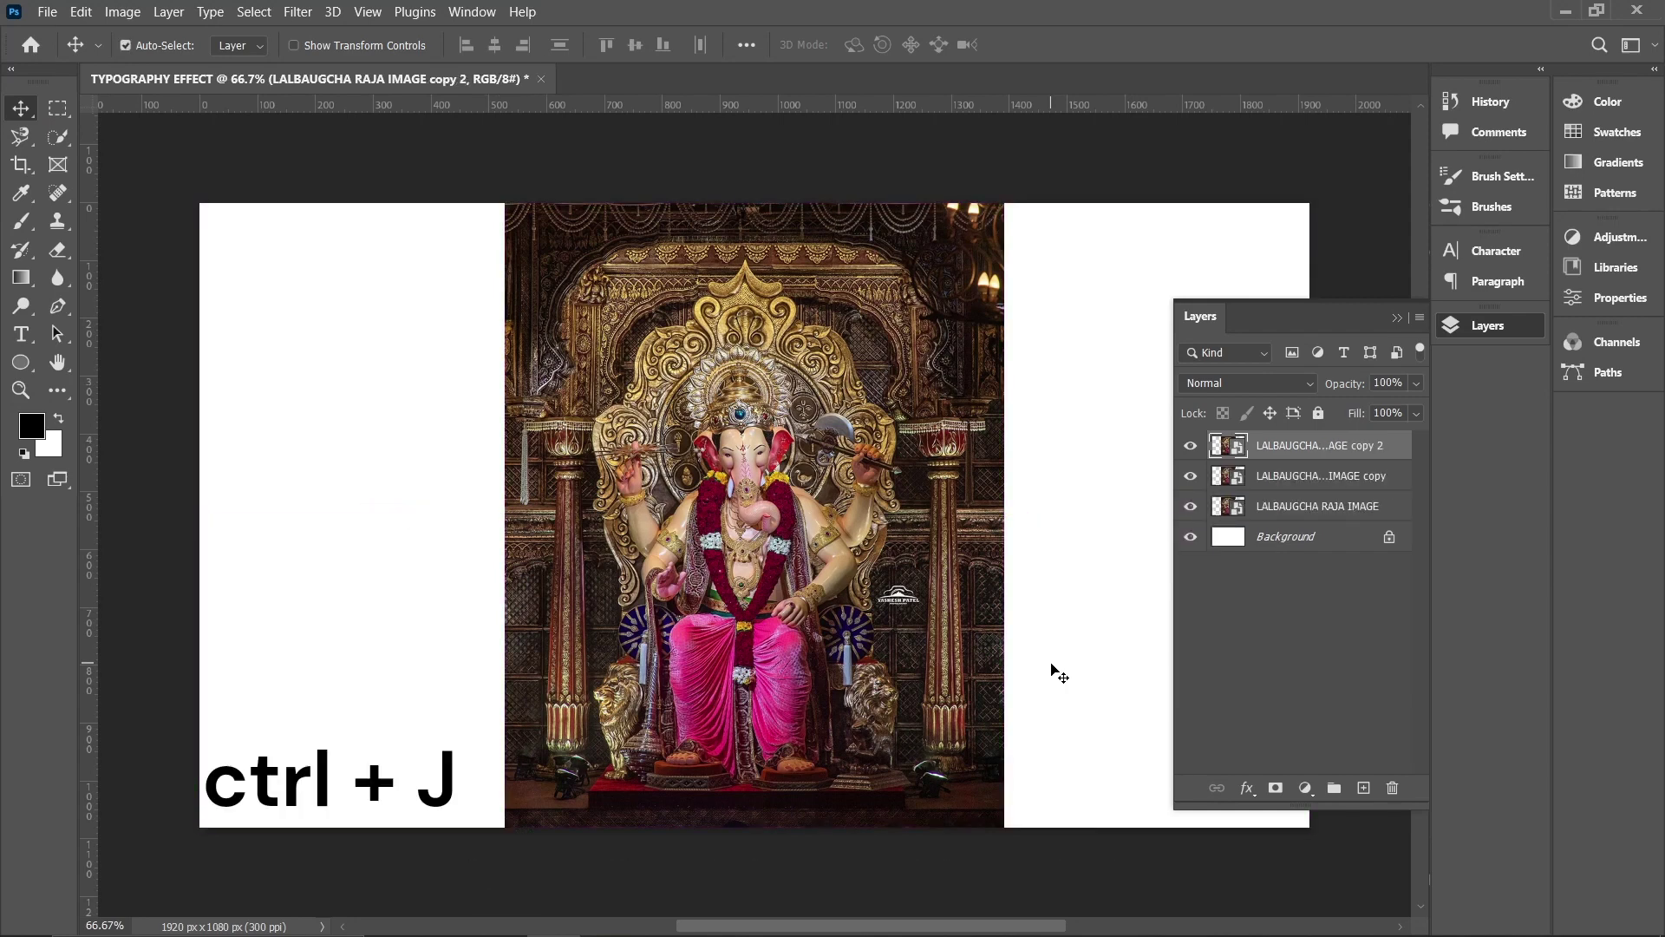
click(1327, 477)
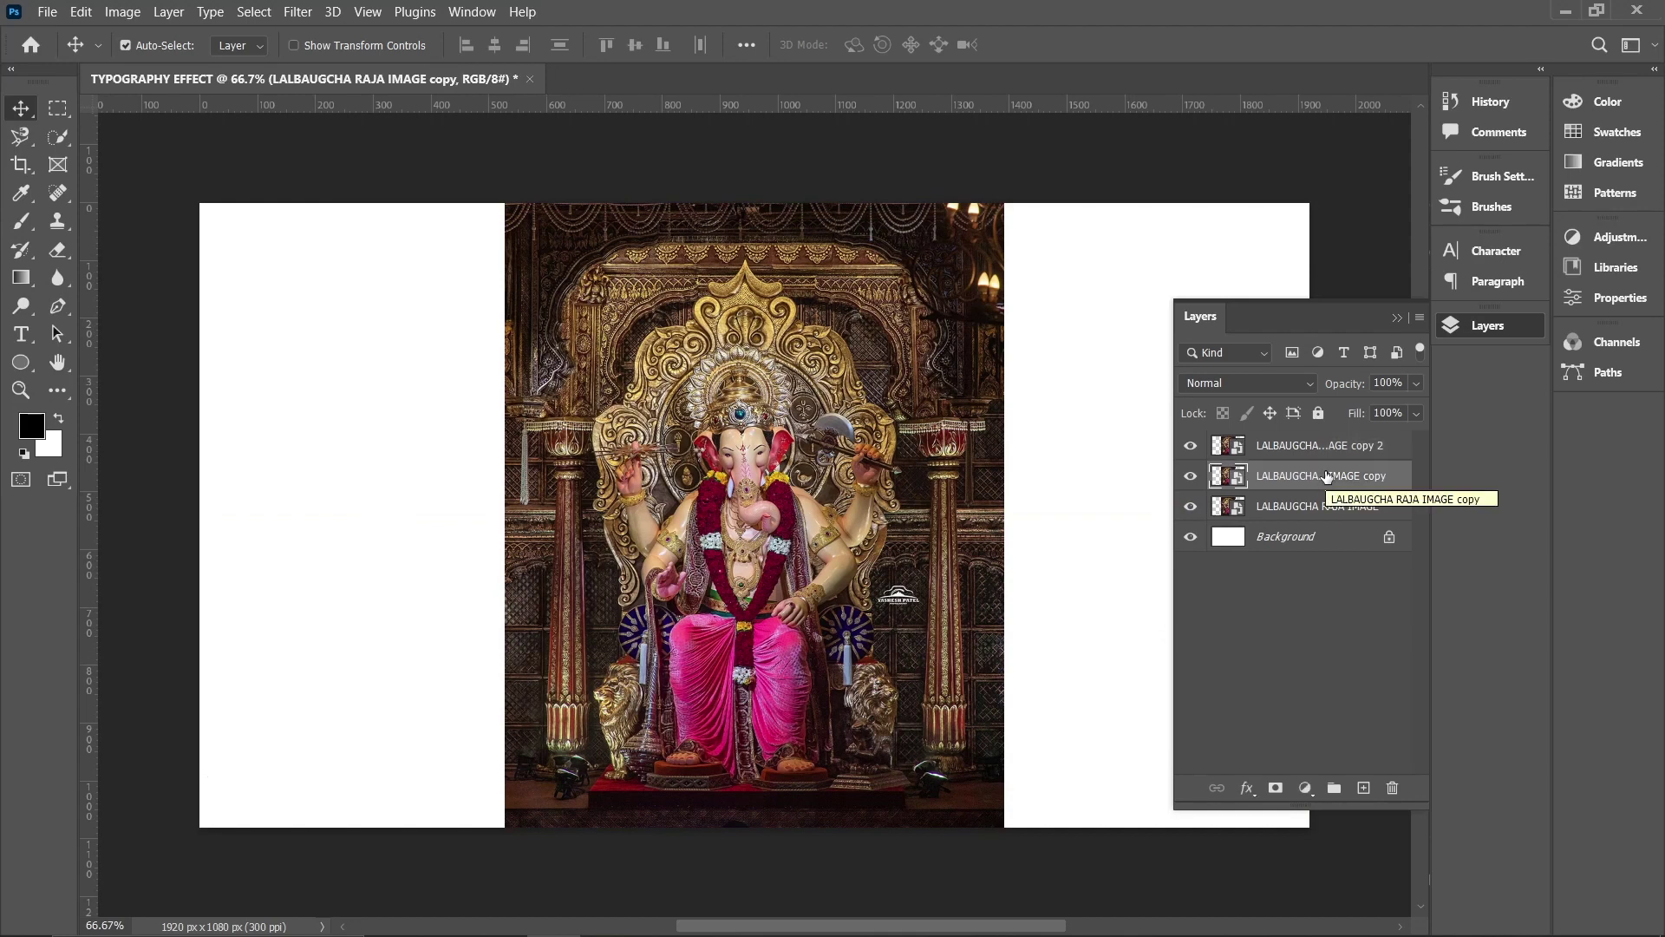
key(ctrl+t)
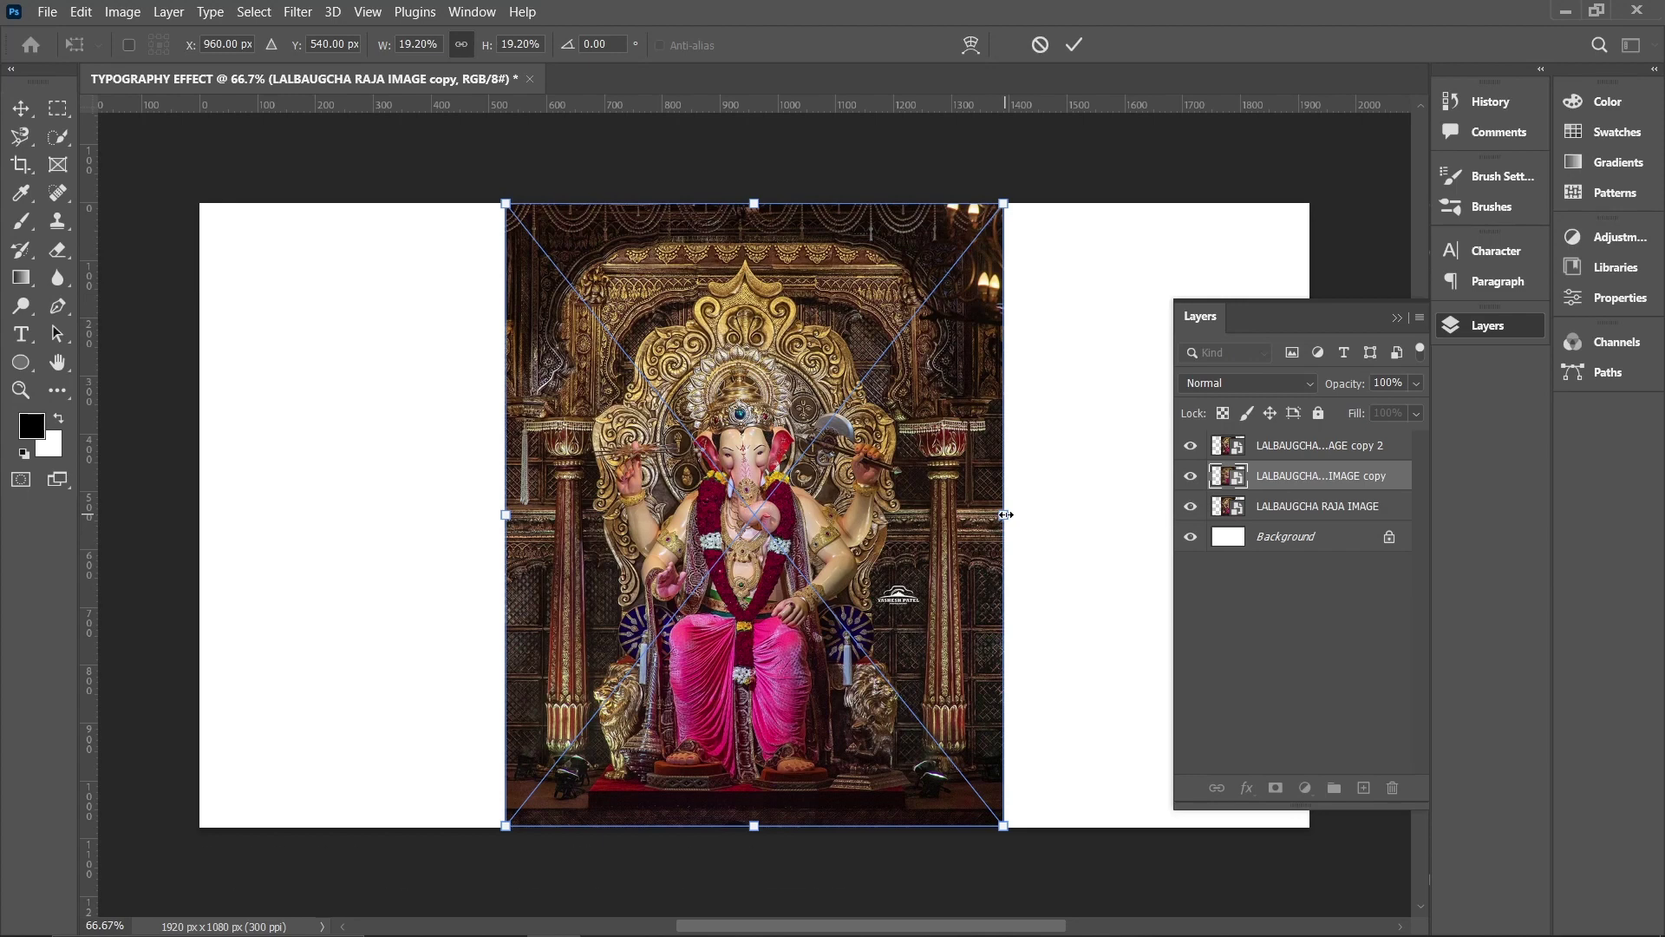
drag(1005, 514, 1142, 526)
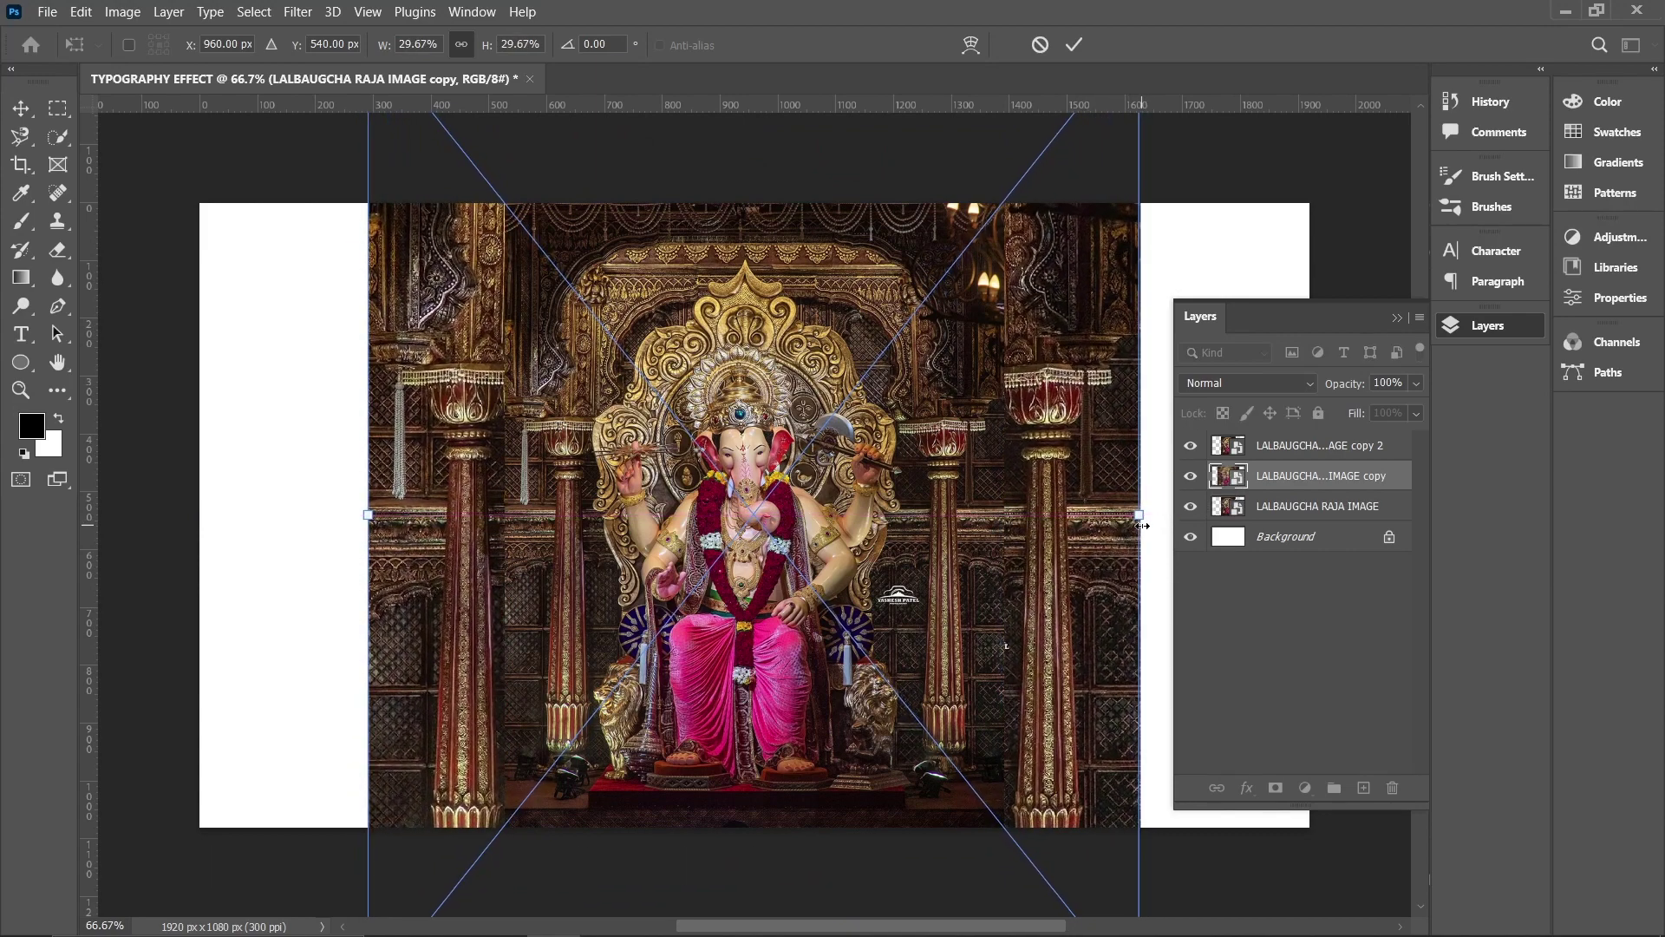
Scale the original LALBAUGCHA RAJA IMAGE layer up about its centre to 45.80% so it covers the whole canvas
click(1306, 515)
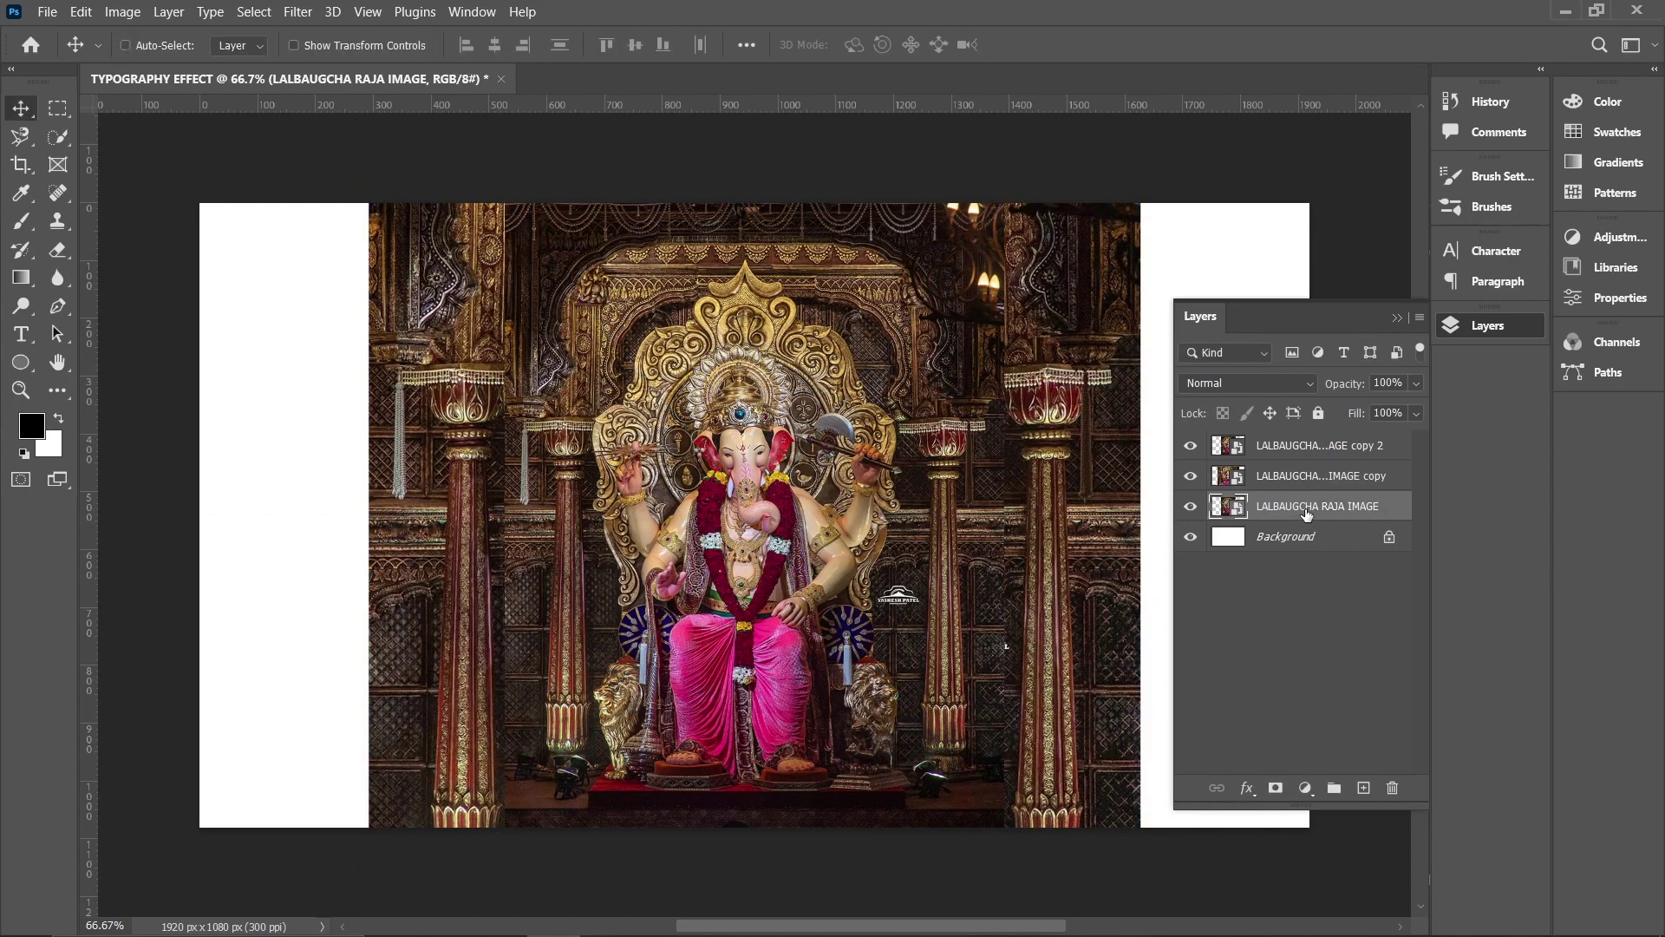
key(ctrl+t)
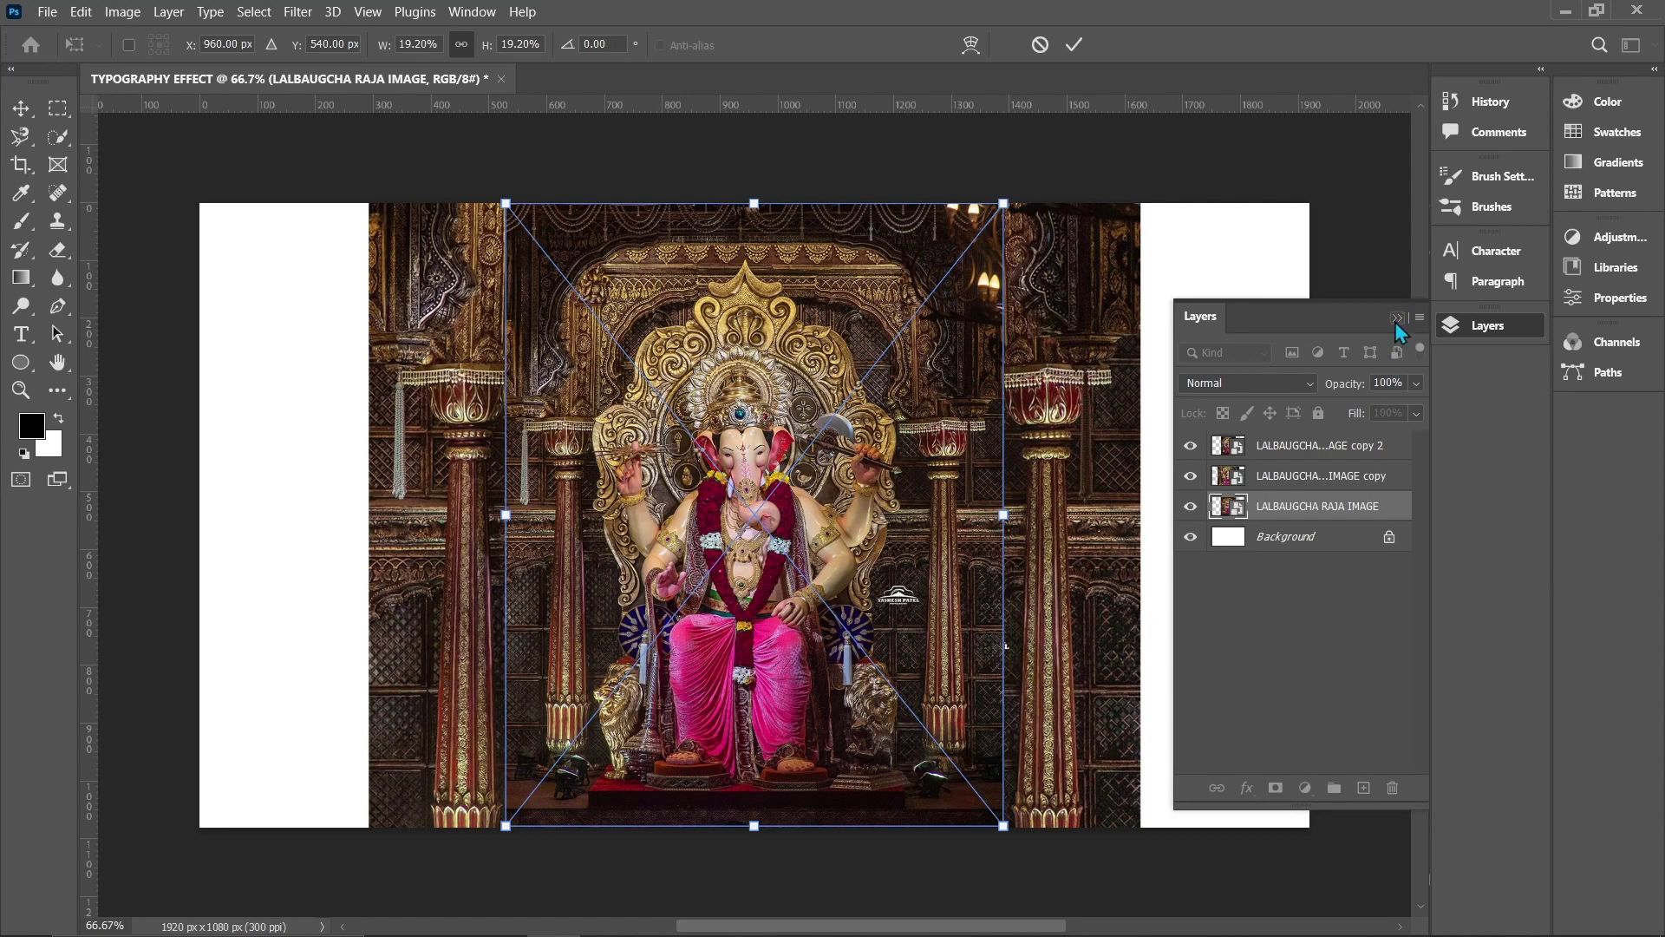
click(1396, 318)
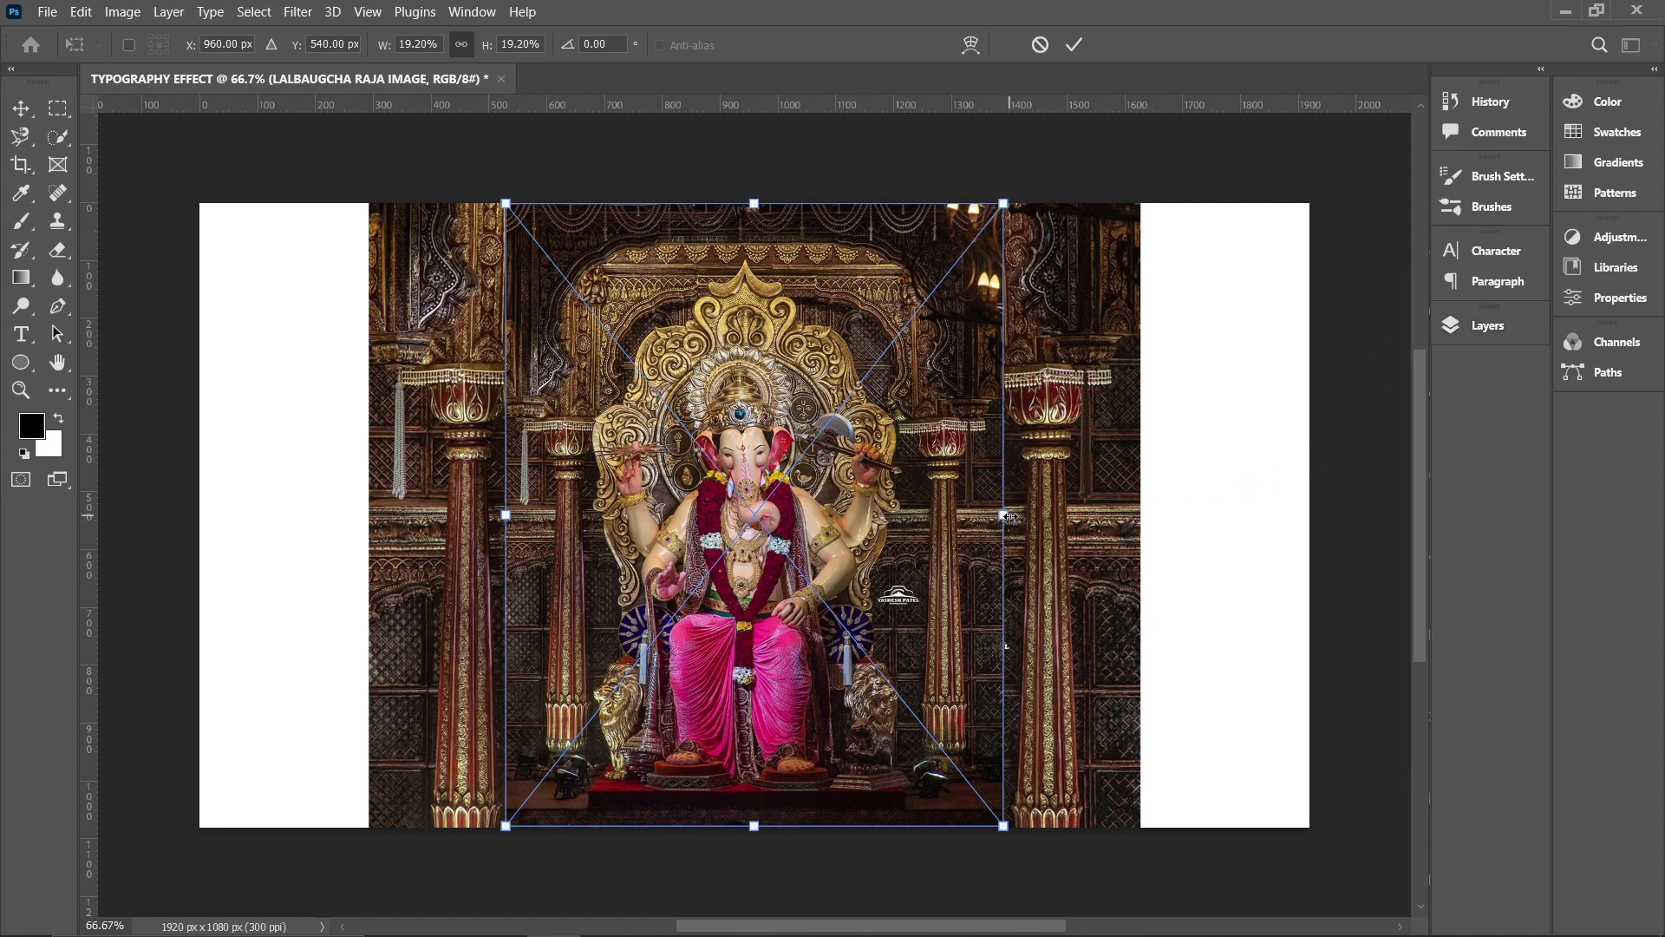
drag(1006, 516, 1356, 526)
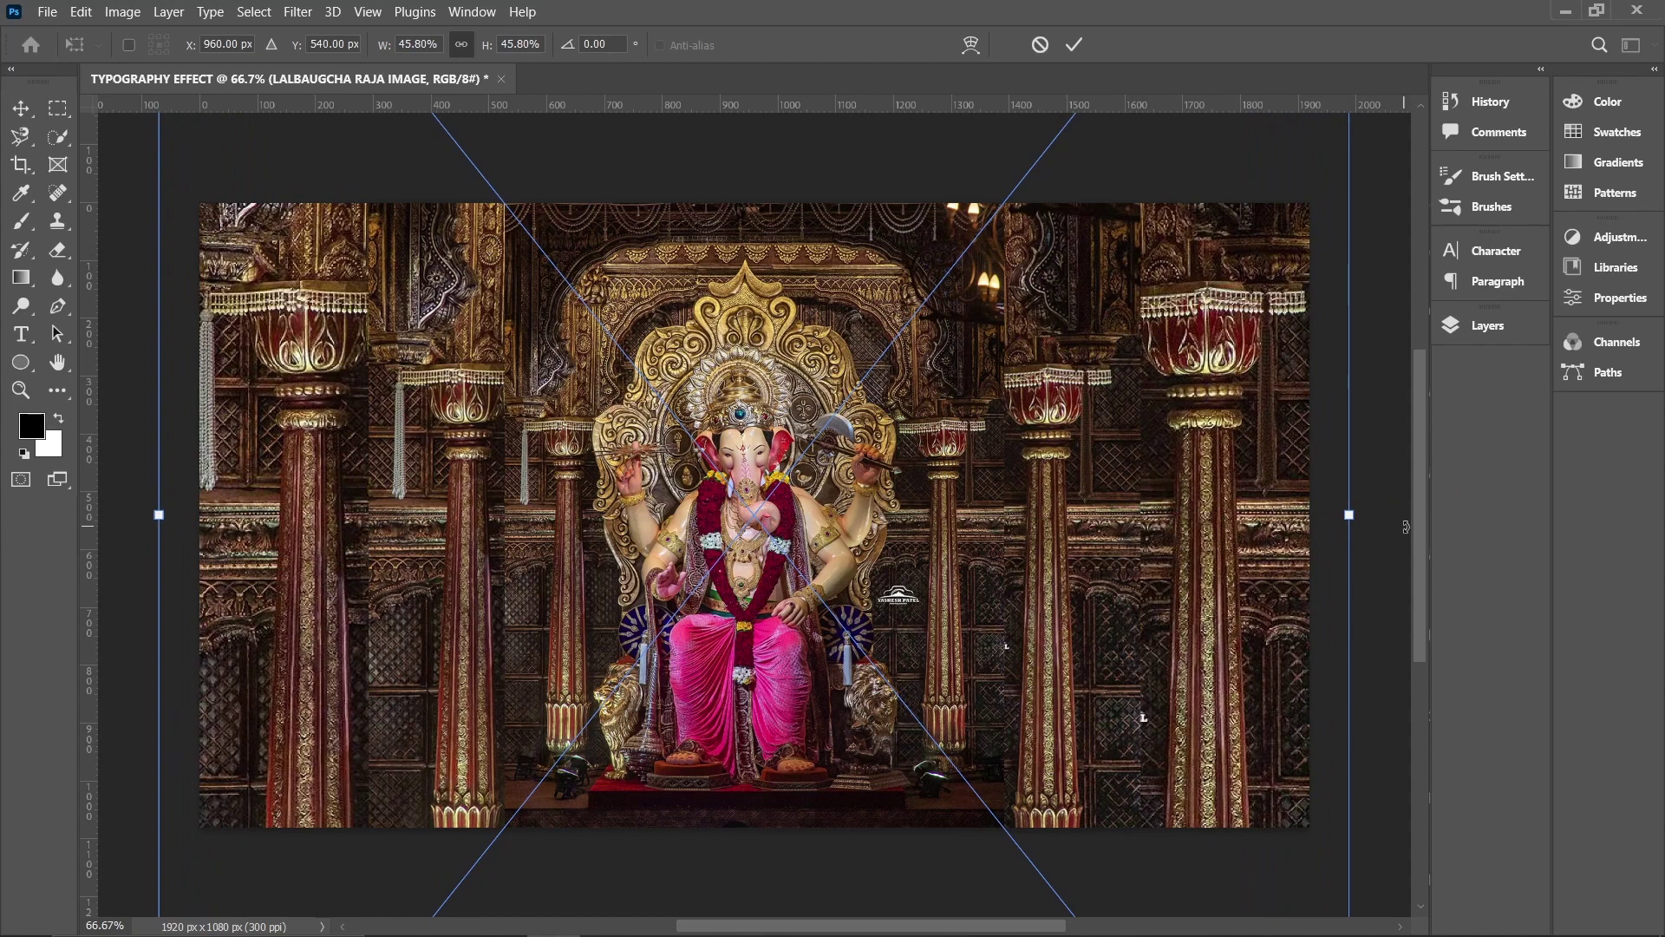
click(27, 114)
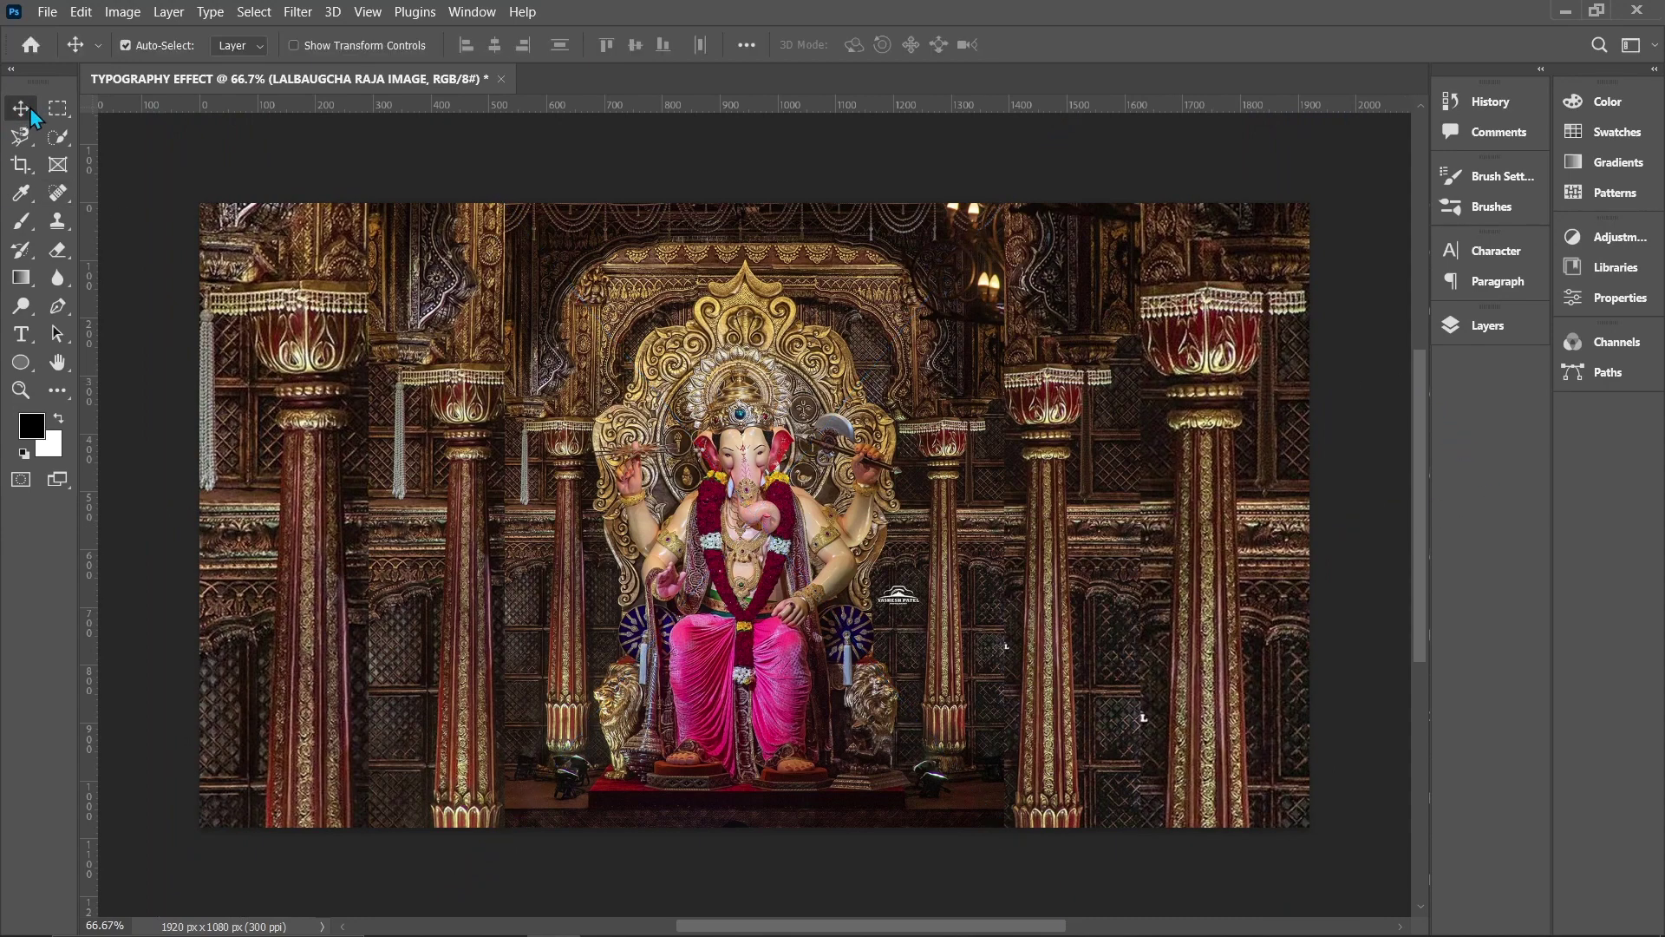
Run Select Subject on the LALBAUGCHA RAJA IMAGE copy 2 layer to select the idol and throne
click(1488, 328)
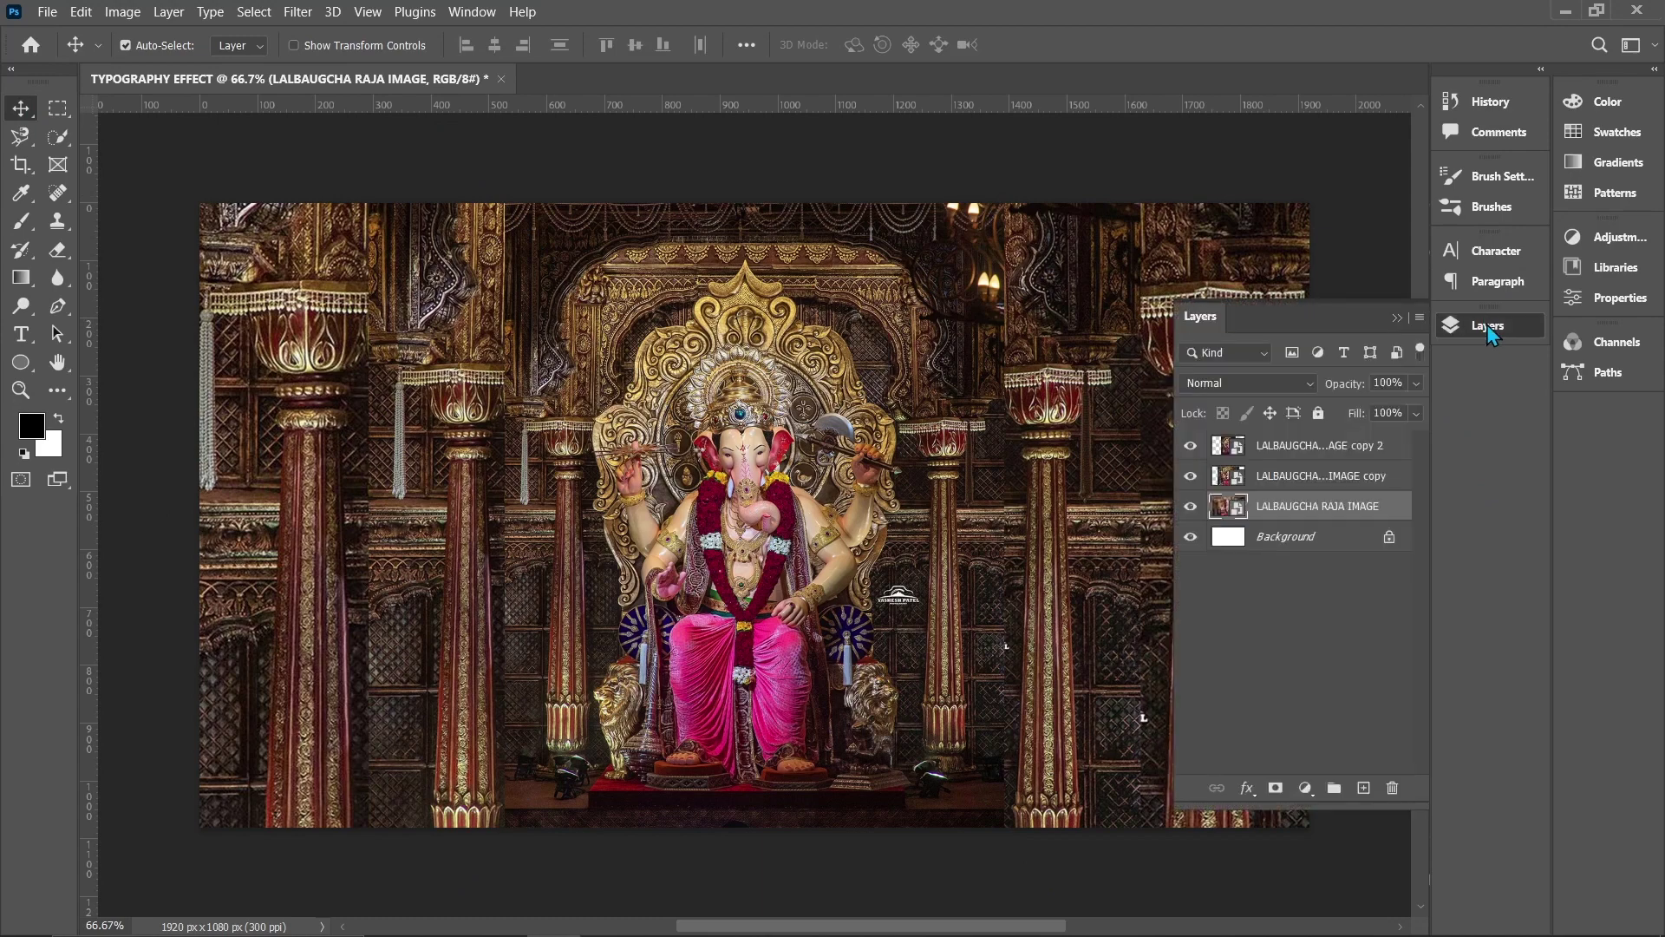
click(1315, 448)
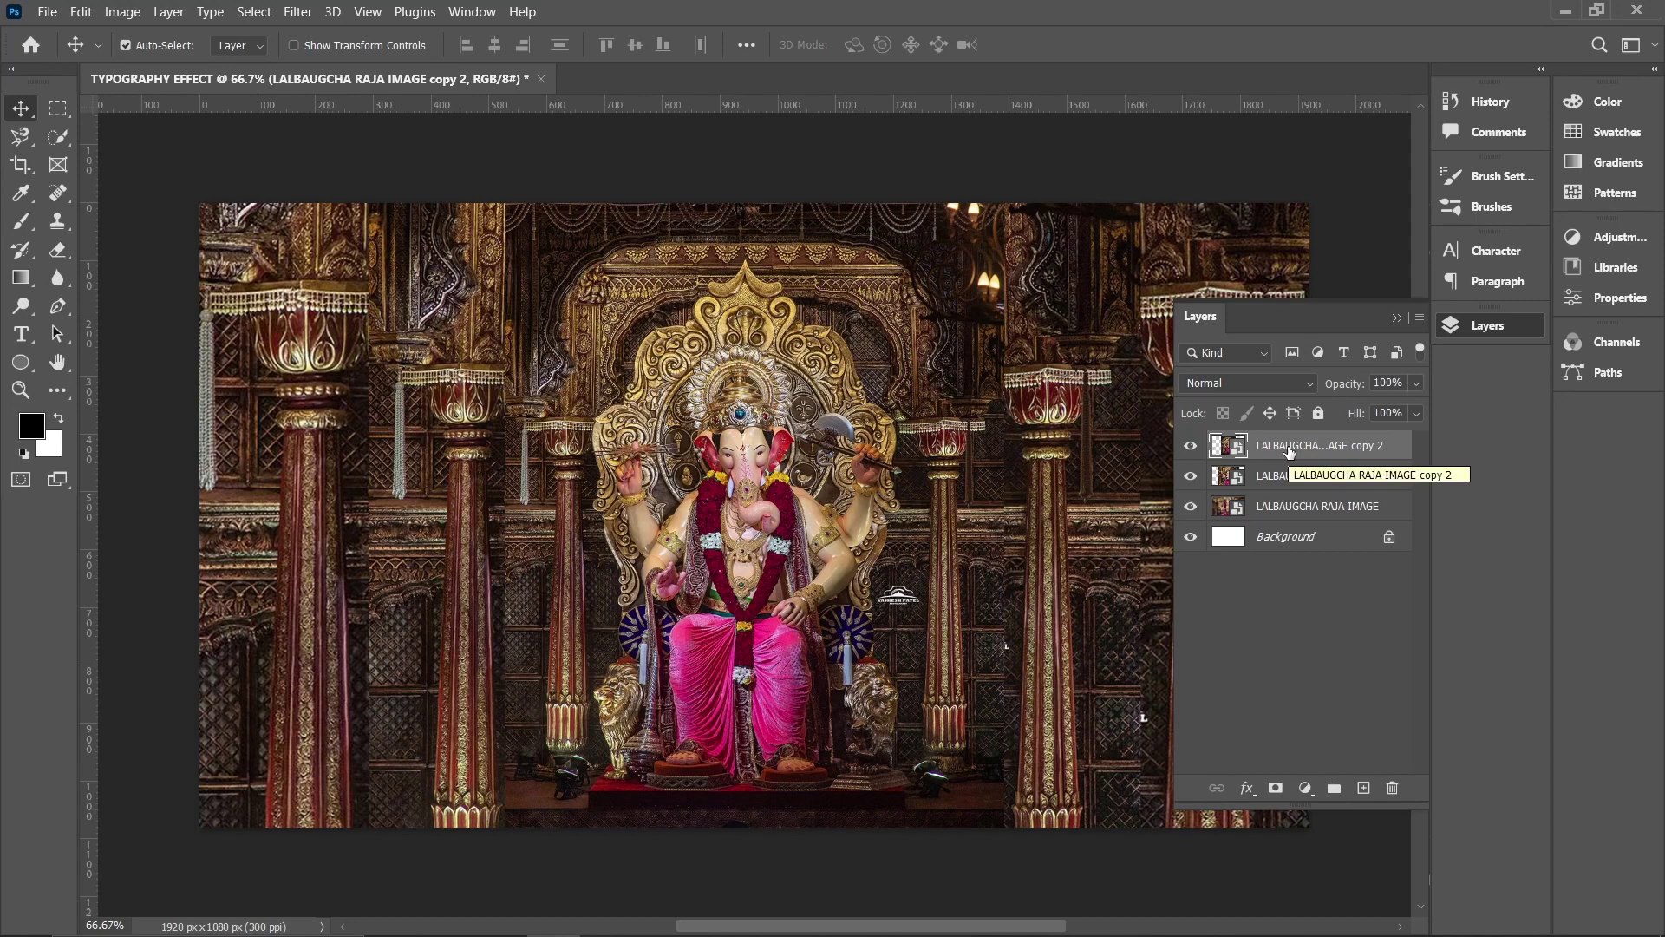
click(249, 12)
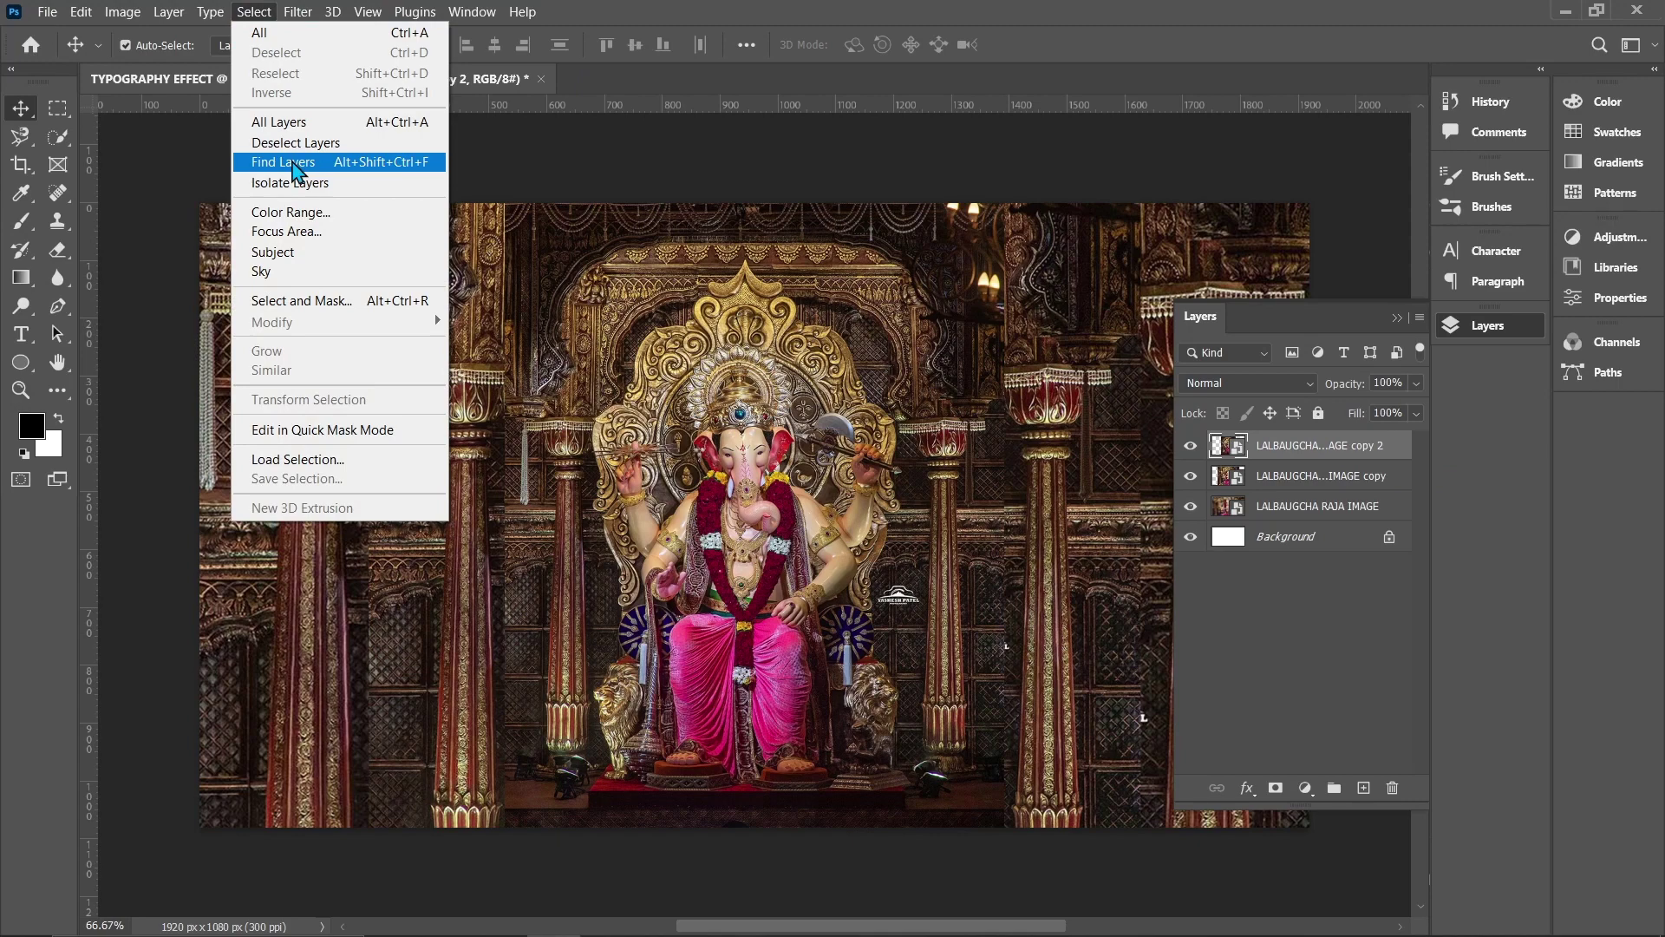
click(298, 256)
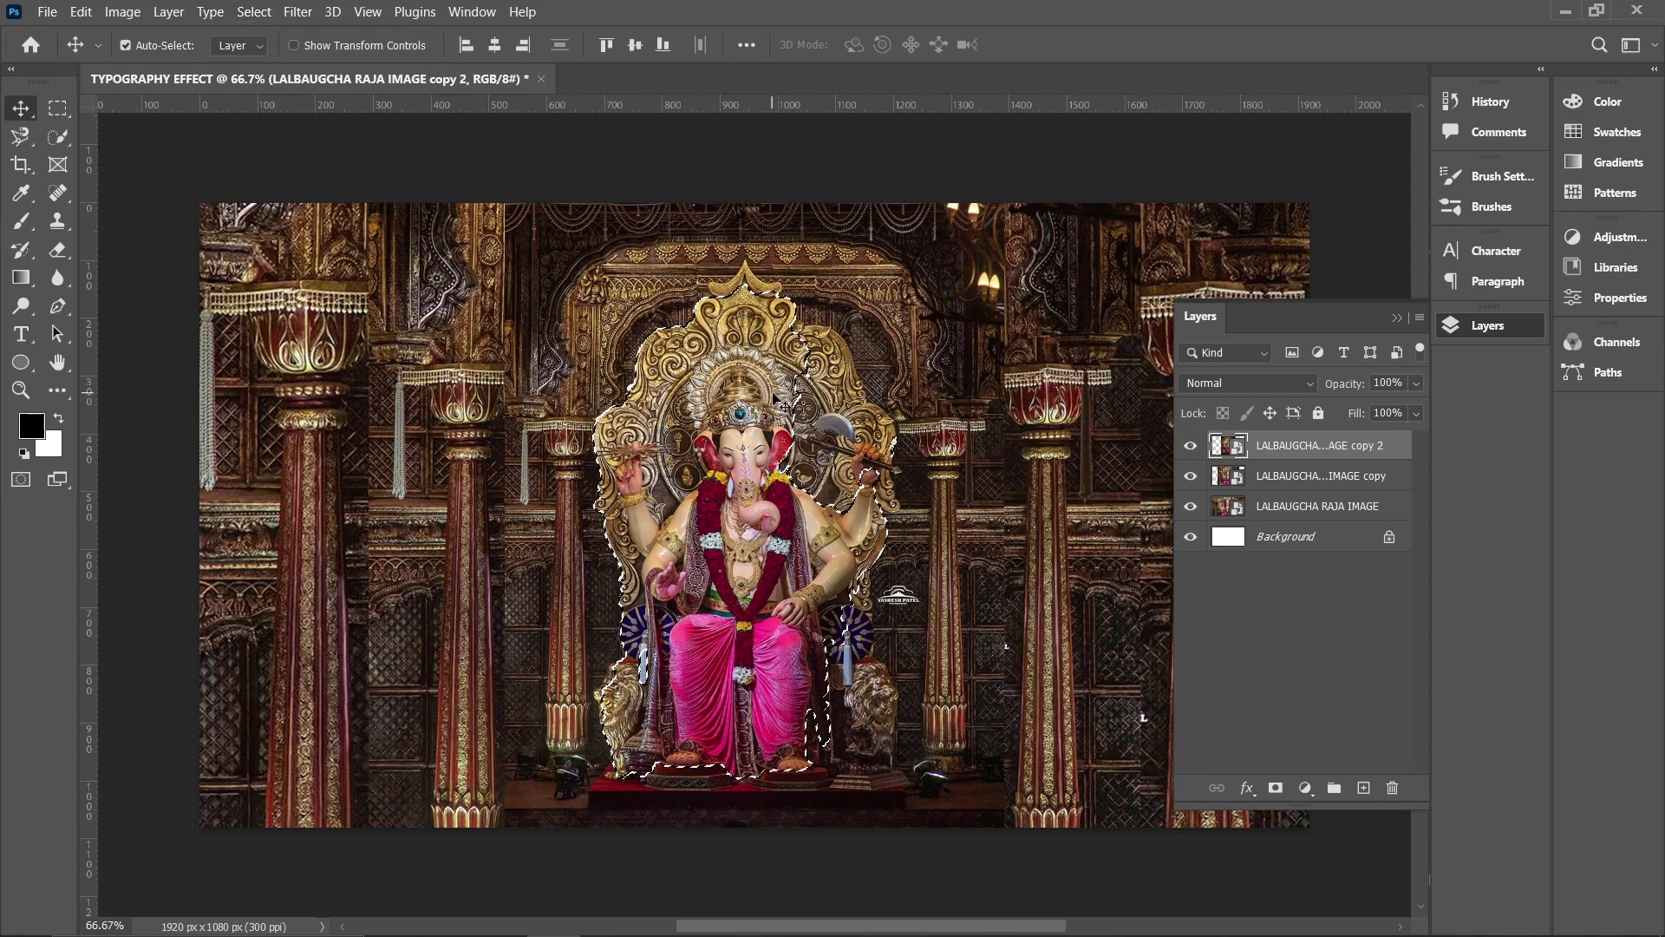
click(1397, 319)
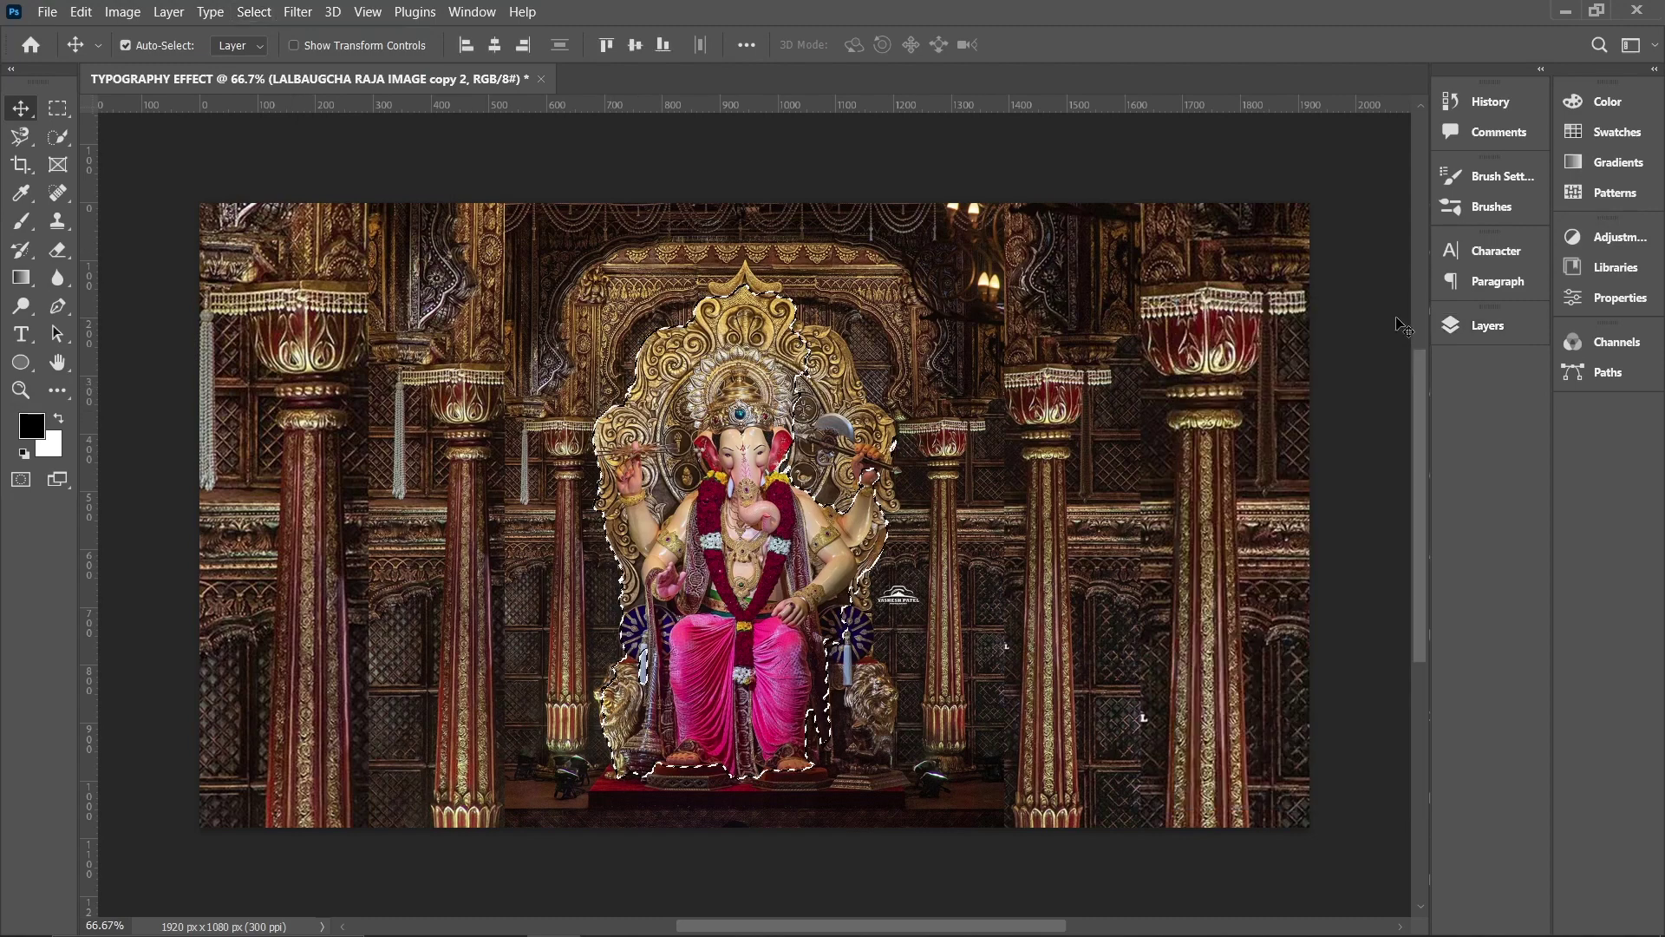
Add the missing upper right part of the golden throne to the selection with the Quick Selection tool
click(59, 137)
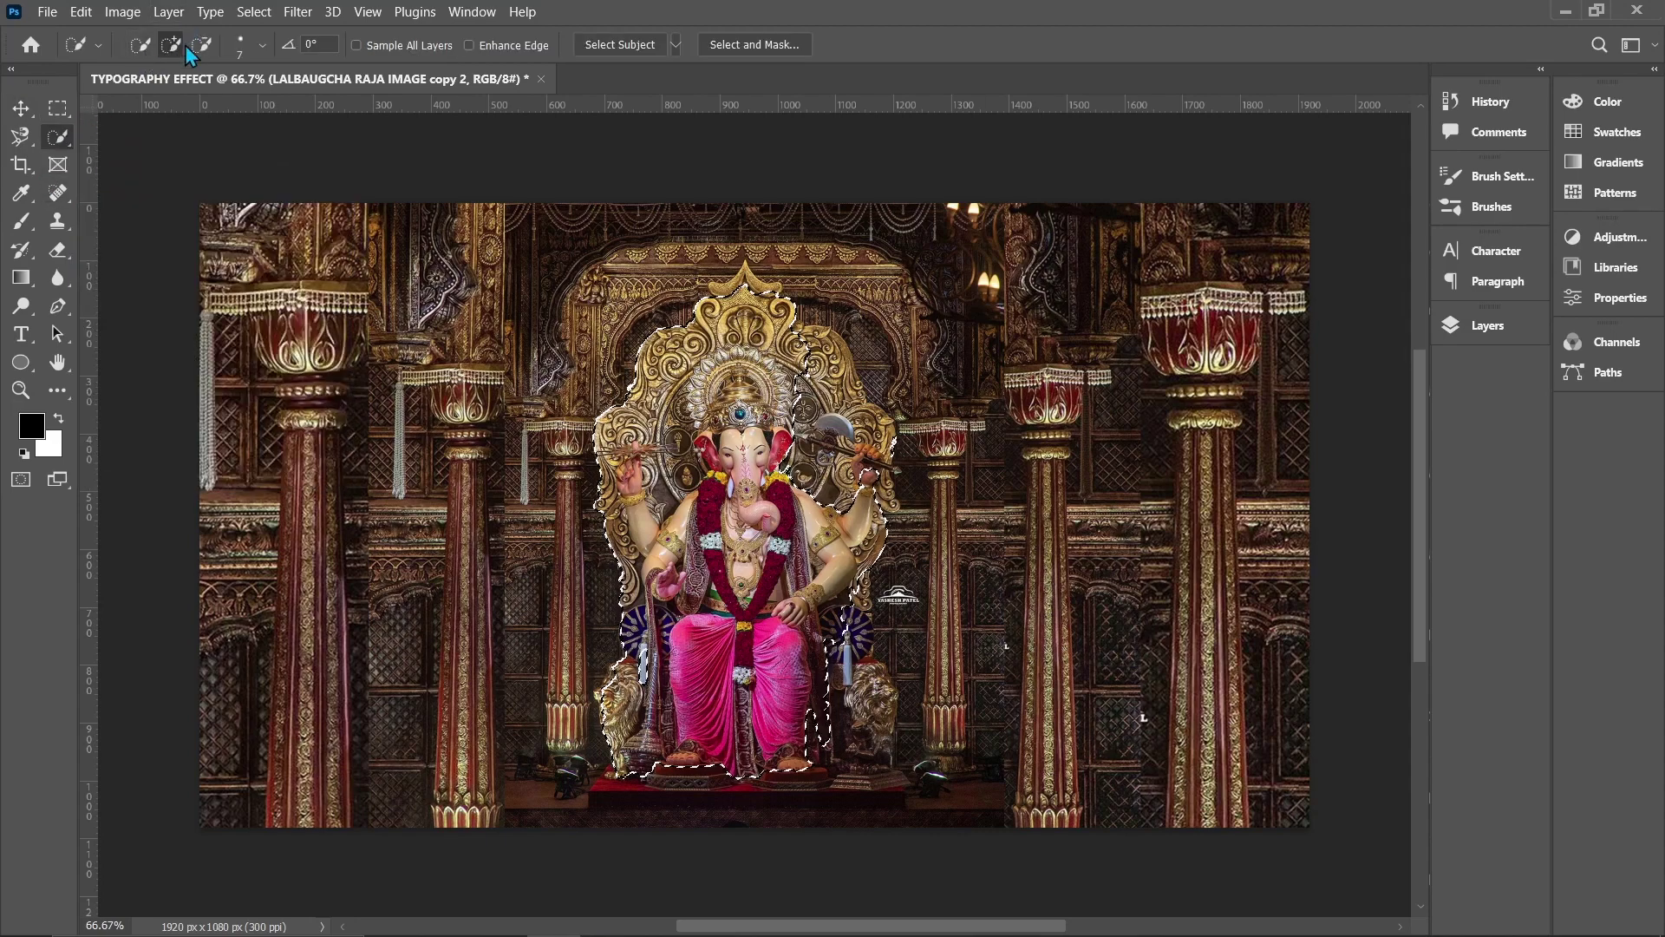
key(alt)
scroll(757, 403, up, 1)
scroll(757, 403, up, 3)
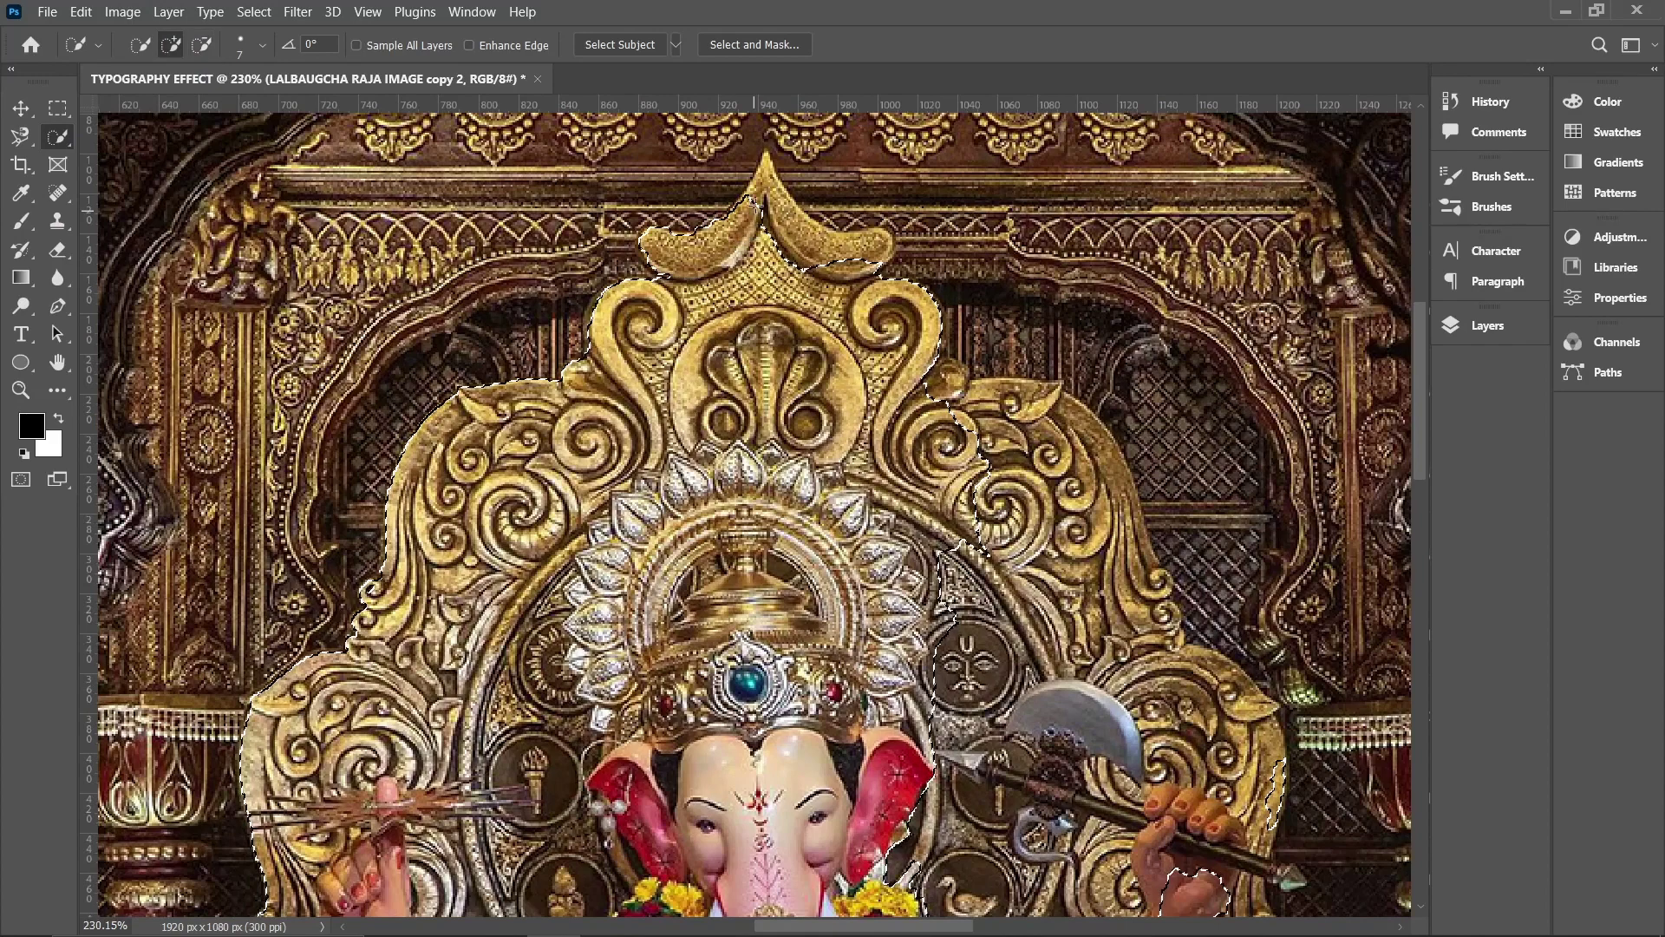
mouse_move(943, 386)
mouse_down()
mouse_move(1068, 462)
mouse_move(961, 526)
mouse_move(1043, 532)
mouse_move(1030, 455)
mouse_move(1070, 581)
mouse_move(907, 577)
mouse_move(972, 604)
mouse_move(968, 576)
mouse_move(876, 653)
mouse_move(937, 721)
mouse_move(1053, 654)
mouse_move(1088, 590)
mouse_move(1144, 547)
mouse_move(1021, 526)
mouse_move(984, 553)
mouse_move(1012, 592)
mouse_move(1060, 537)
mouse_move(1053, 563)
mouse_move(1071, 504)
mouse_move(1003, 718)
mouse_move(1058, 732)
mouse_move(1051, 640)
mouse_up()
Extend the selection over the throne's lower sides, both wheels, the lions and the foot platform
scroll(1072, 437, down, 2)
scroll(997, 659, down, 1)
scroll(1084, 607, down, 2)
scroll(998, 642, down, 8)
scroll(1073, 606, up, 2)
scroll(1052, 640, down, 2)
mouse_move(1062, 581)
mouse_down()
mouse_move(997, 626)
mouse_move(1071, 663)
mouse_move(1106, 560)
mouse_move(1119, 676)
mouse_move(1066, 780)
mouse_move(559, 742)
mouse_move(529, 546)
mouse_move(490, 597)
mouse_up()
scroll(762, 266, up, 6)
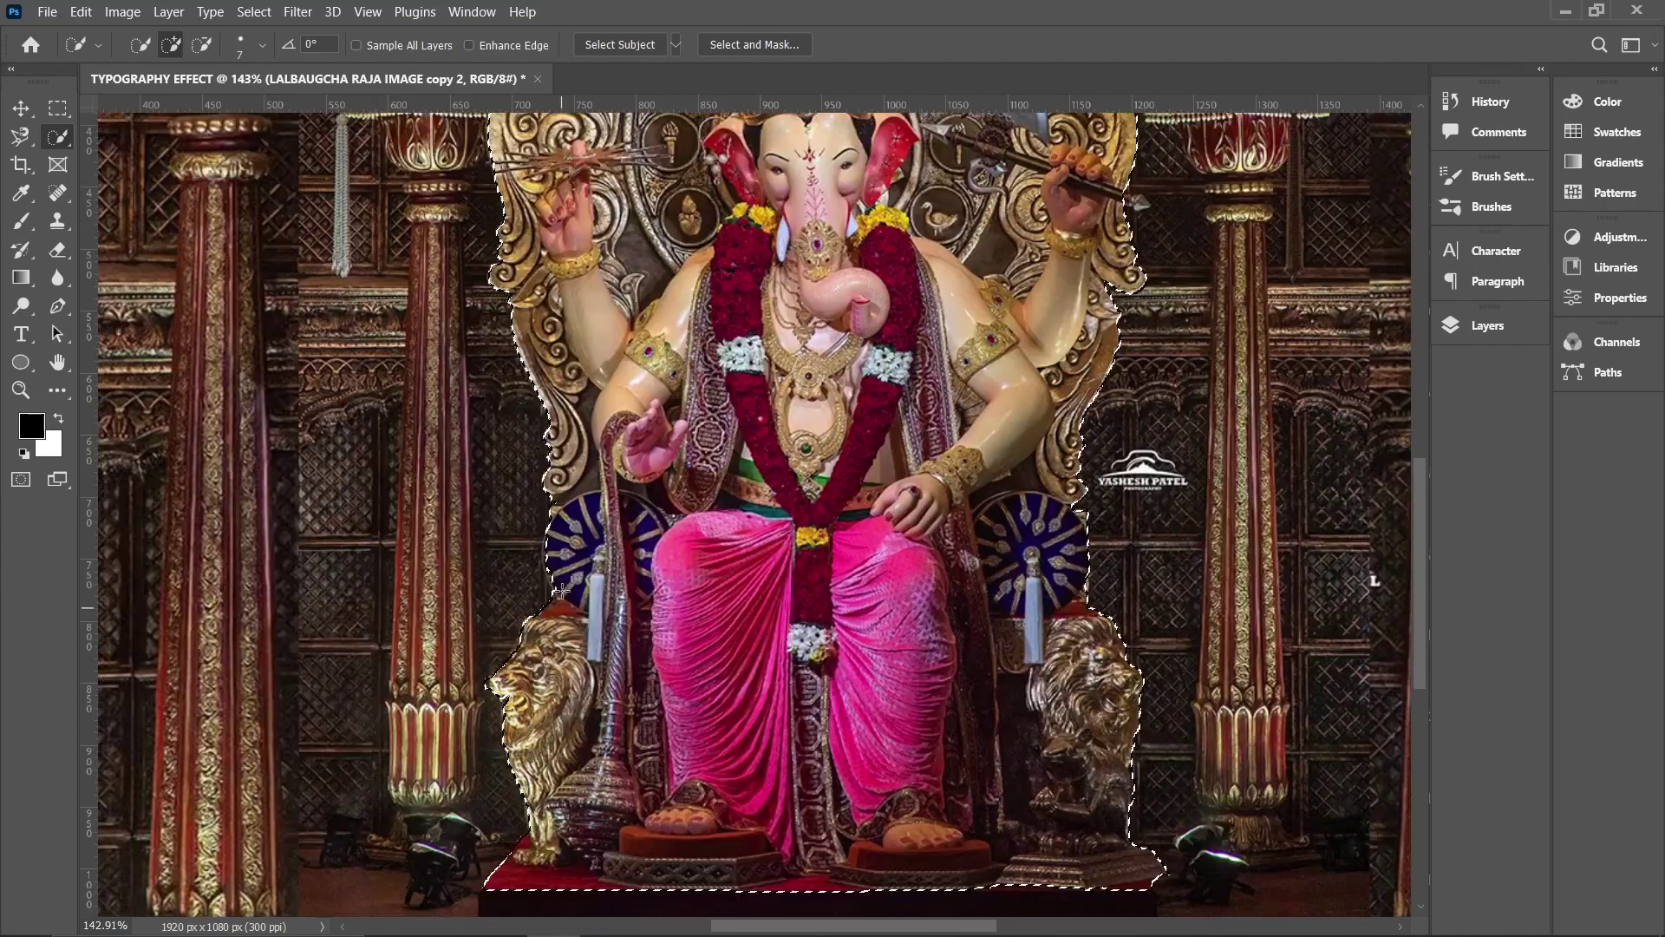
Refine the selection edge along the throne's upper left scrollwork, subtracting background and adding missed ornament
scroll(766, 251, up, 5)
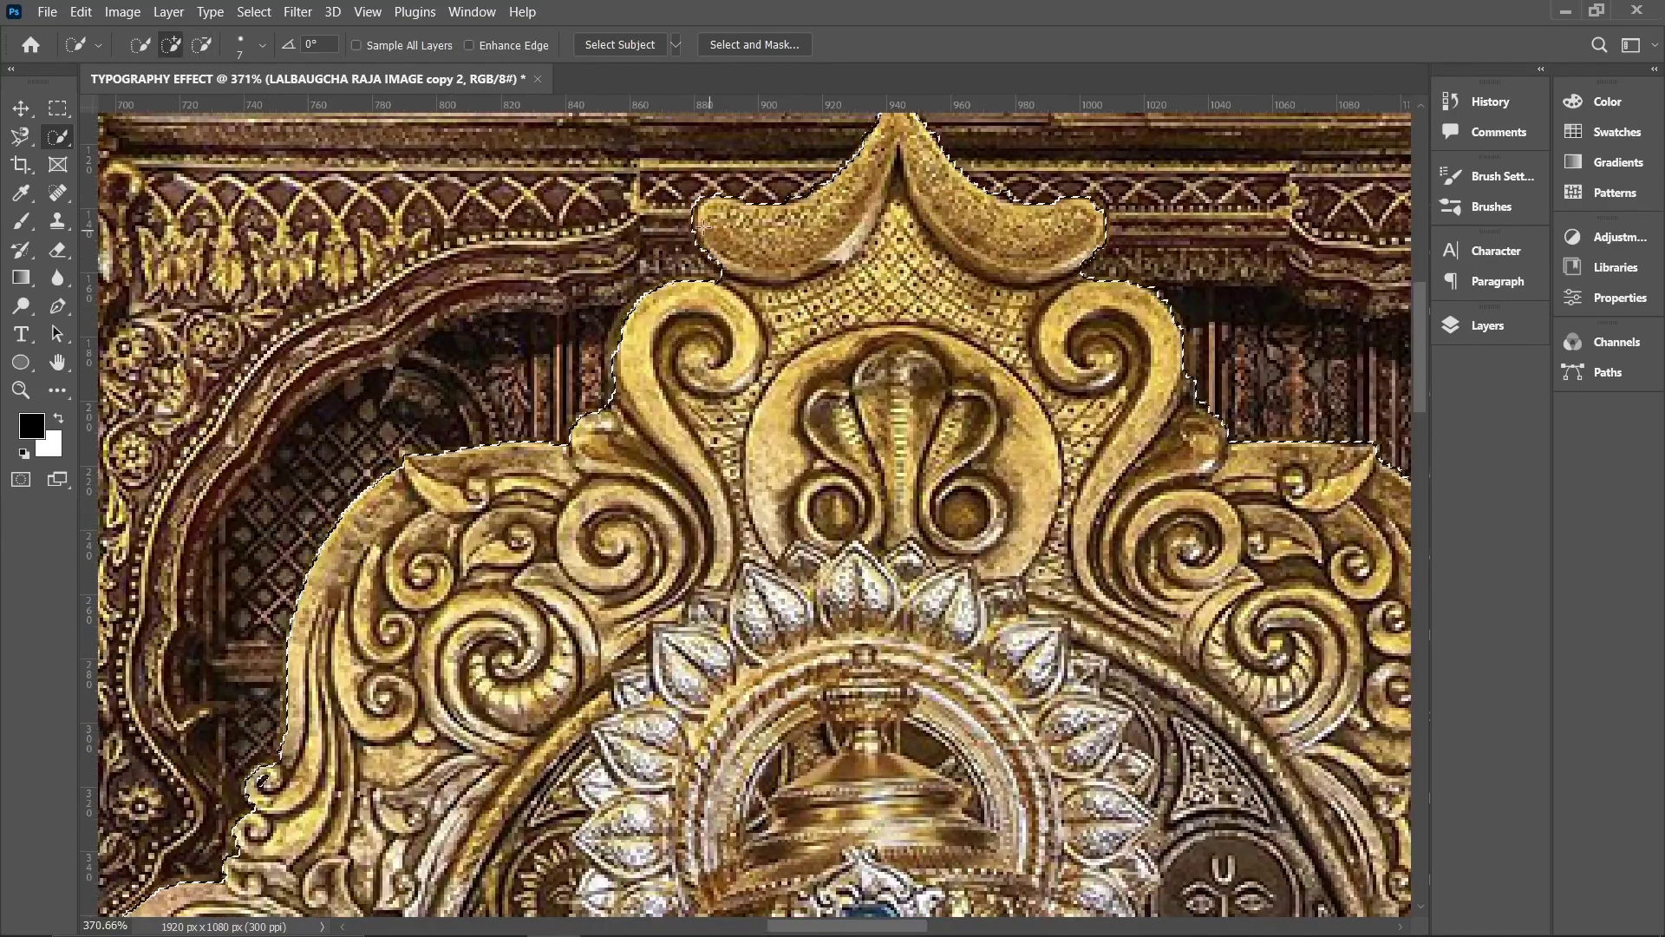
click(202, 45)
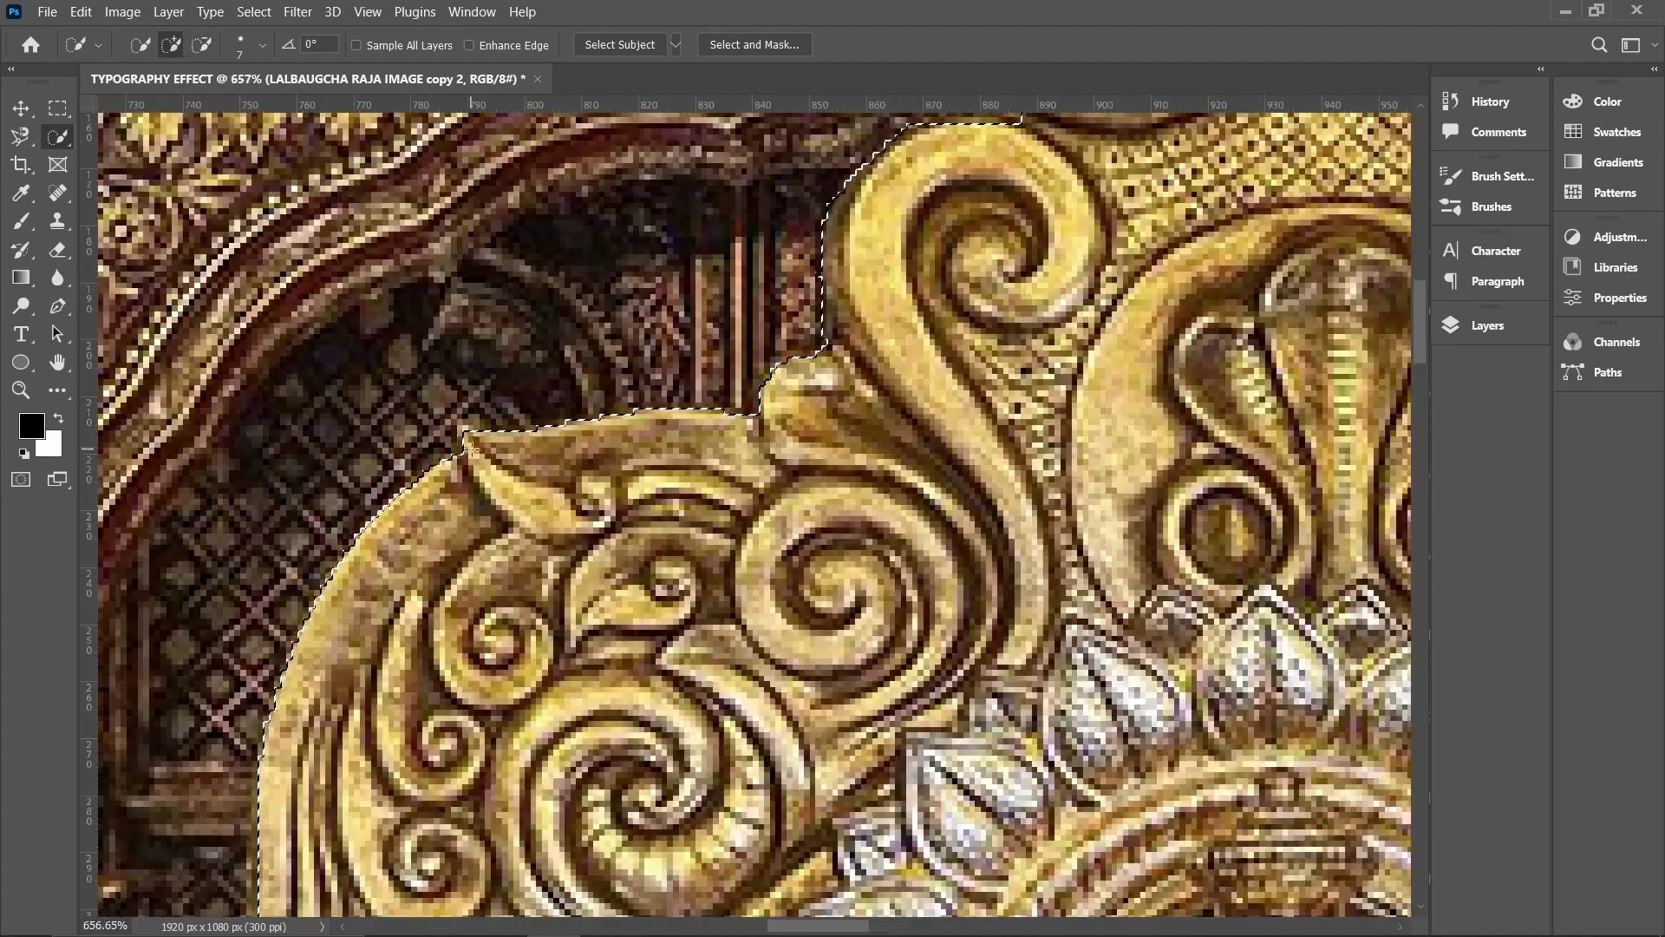
scroll(436, 527, down, 5)
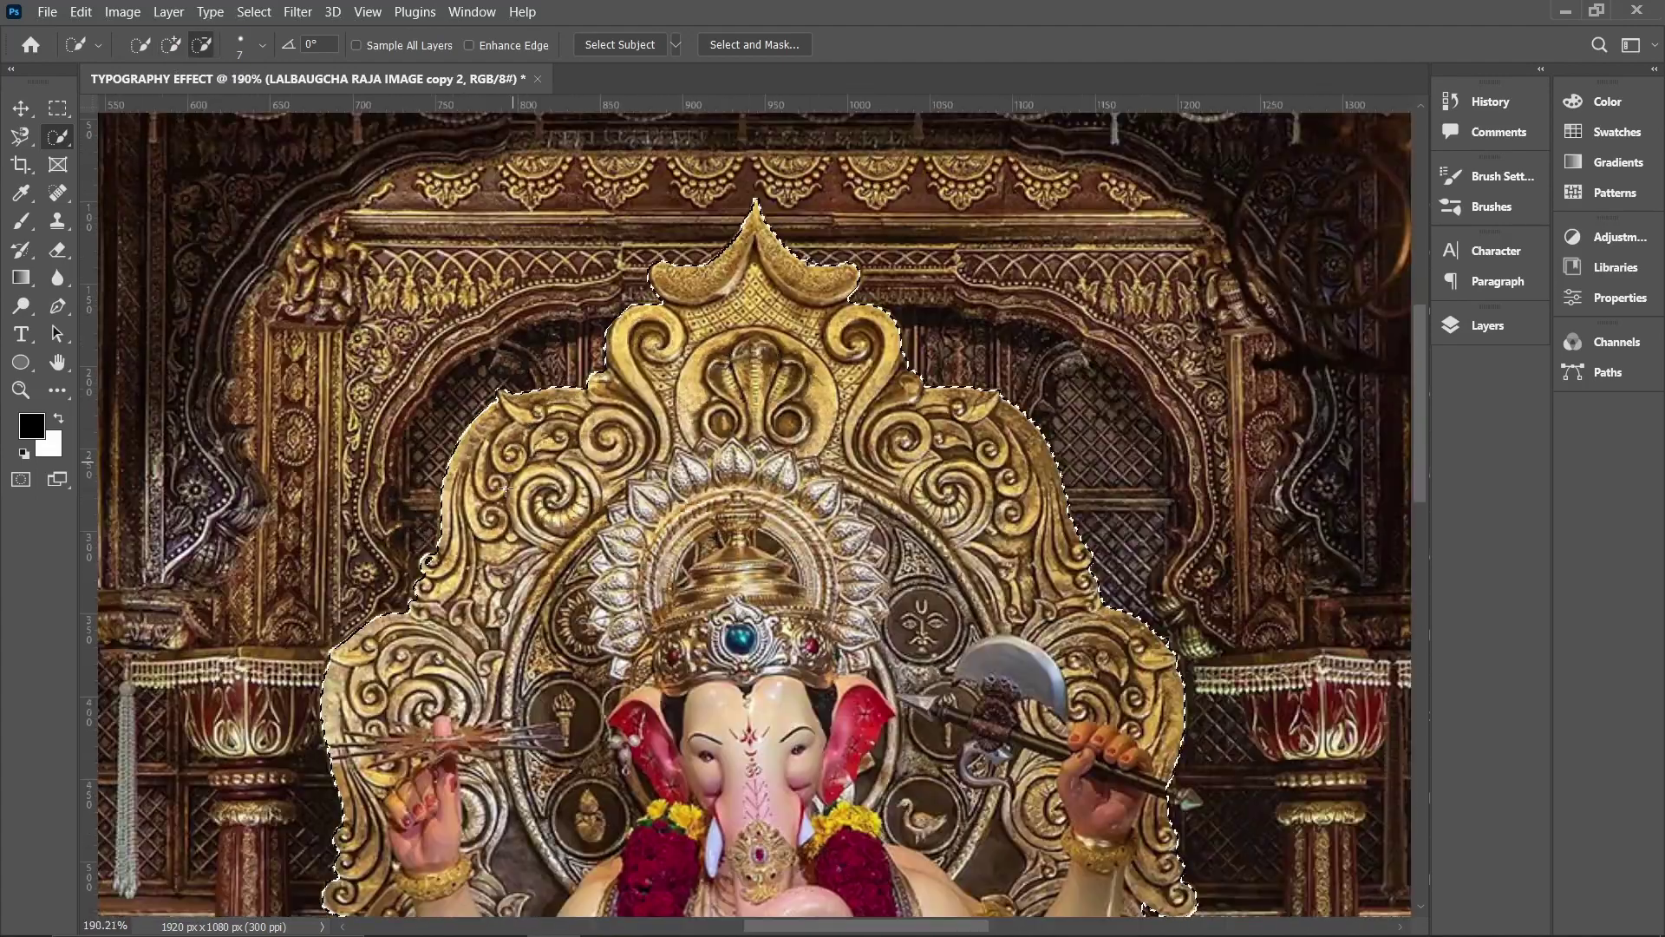
scroll(436, 526, up, 6)
drag(438, 526, 413, 539)
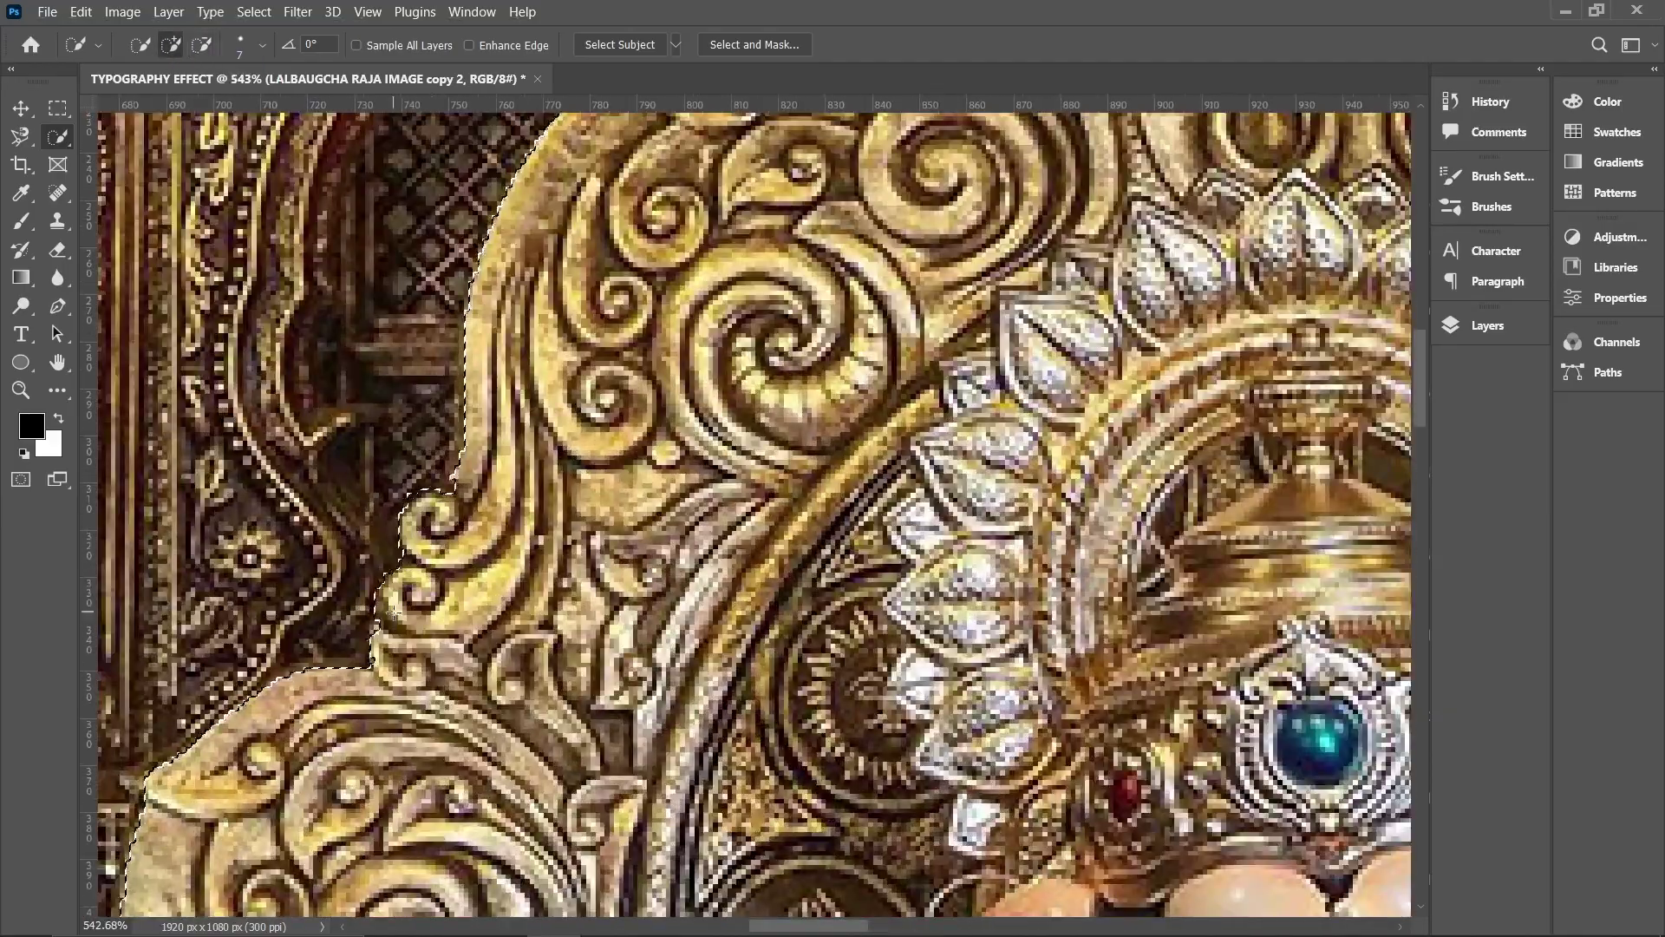
scroll(392, 612, down, 5)
scroll(354, 575, up, 5)
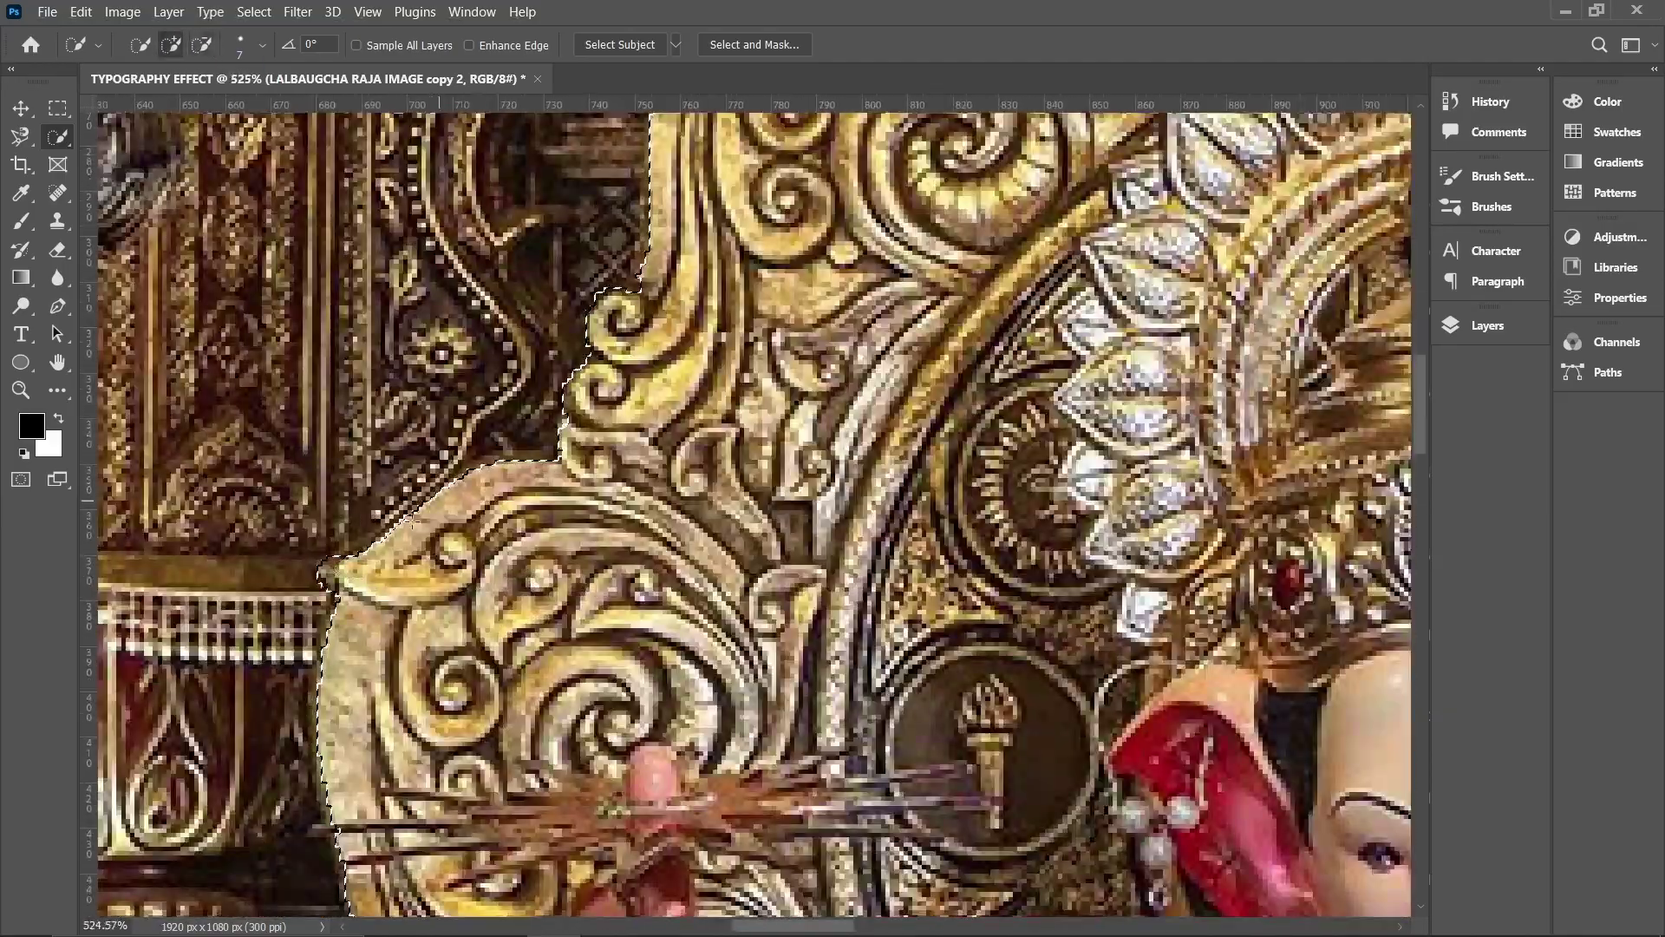
Refine the selection edge along the throne's left side, beside the idol's raised hand and arm
scroll(413, 520, down, 5)
scroll(451, 594, up, 5)
scroll(419, 736, down, 10)
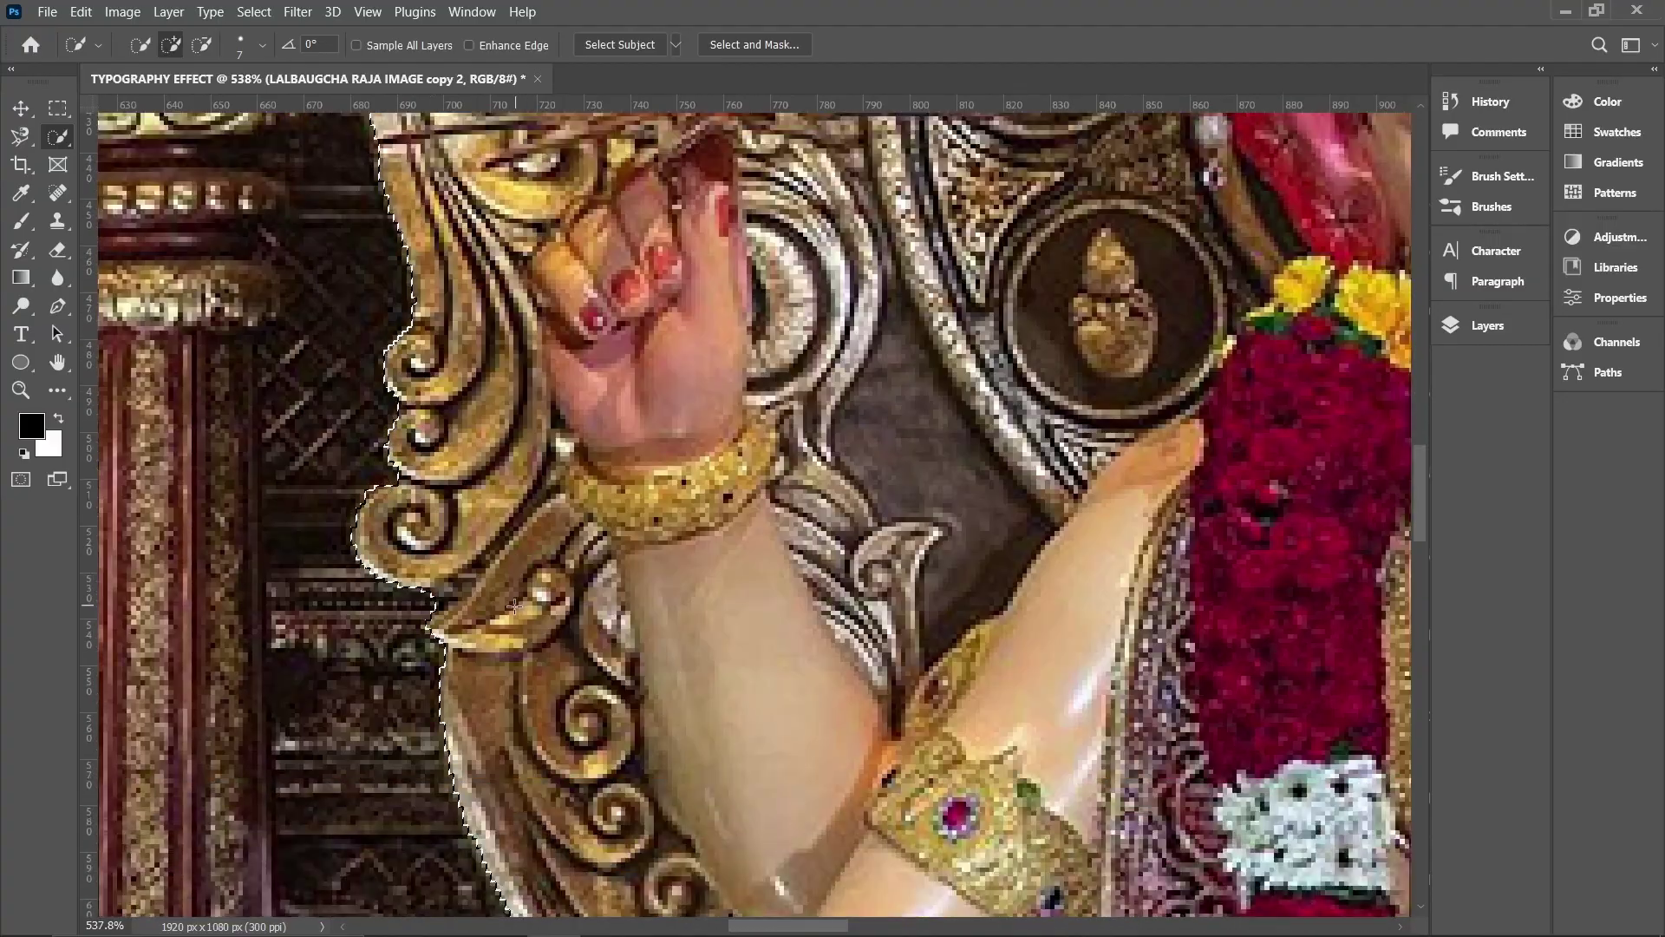
scroll(619, 672, down, 3)
scroll(619, 672, down, 5)
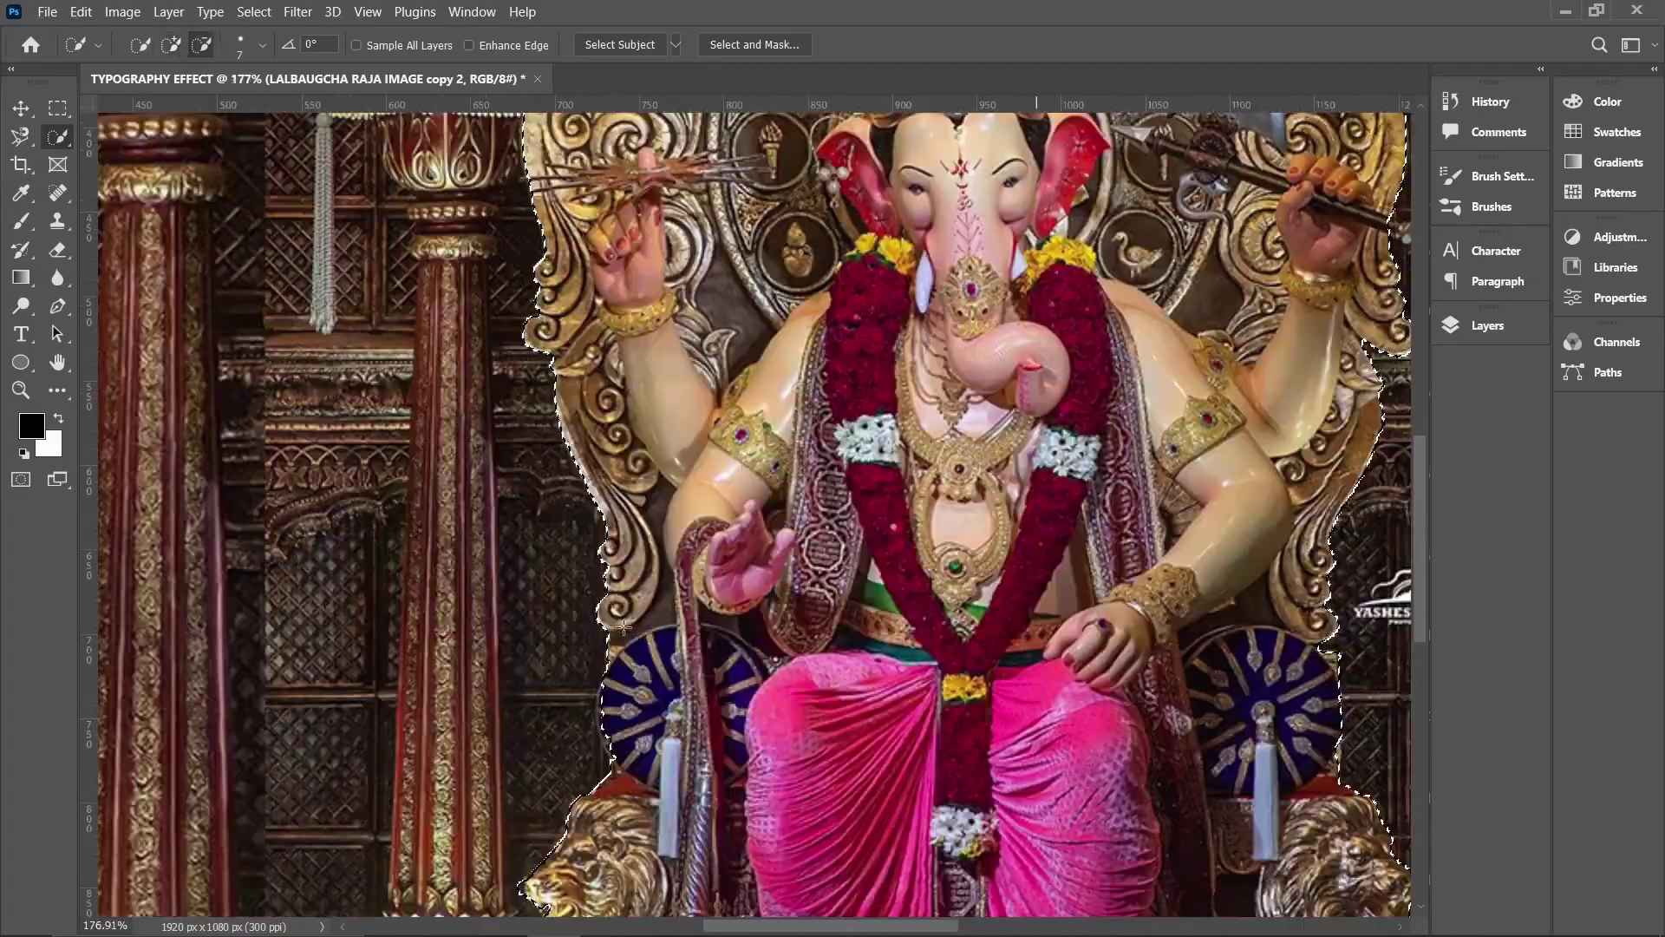
Tighten the selection around the left blue wheel and lion head, removing the lattice background beside them
scroll(619, 736, up, 4)
scroll(608, 672, up, 2)
scroll(611, 663, down, 4)
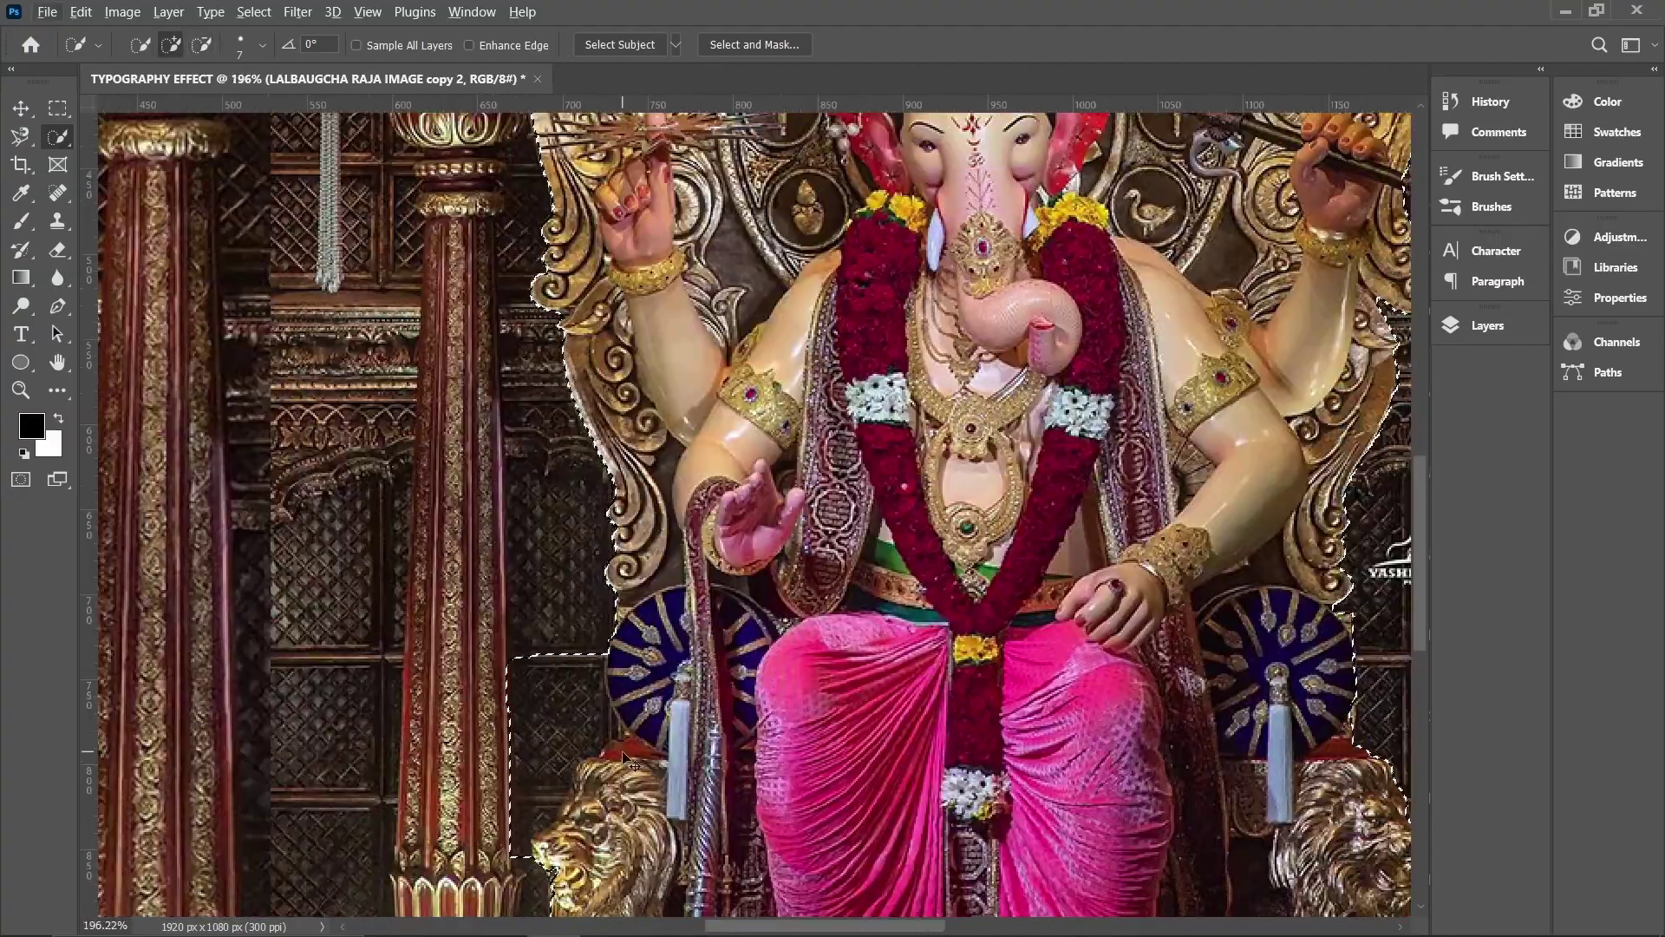
scroll(615, 651, up, 4)
scroll(620, 654, down, 4)
scroll(619, 655, up, 1)
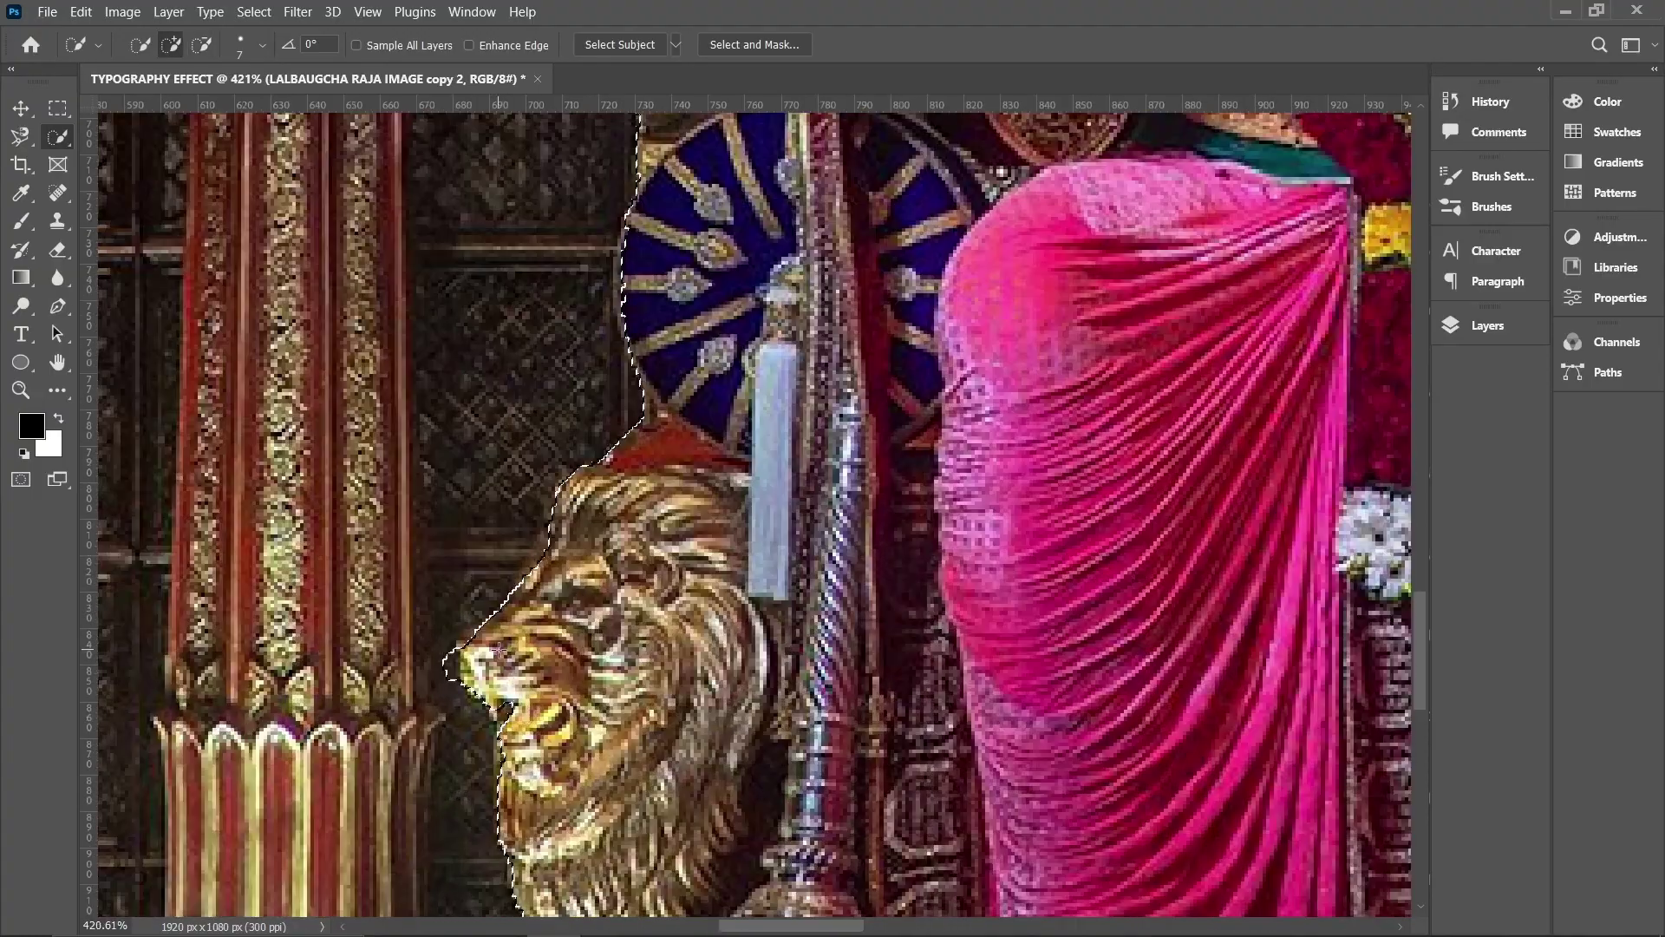
scroll(458, 679, up, 3)
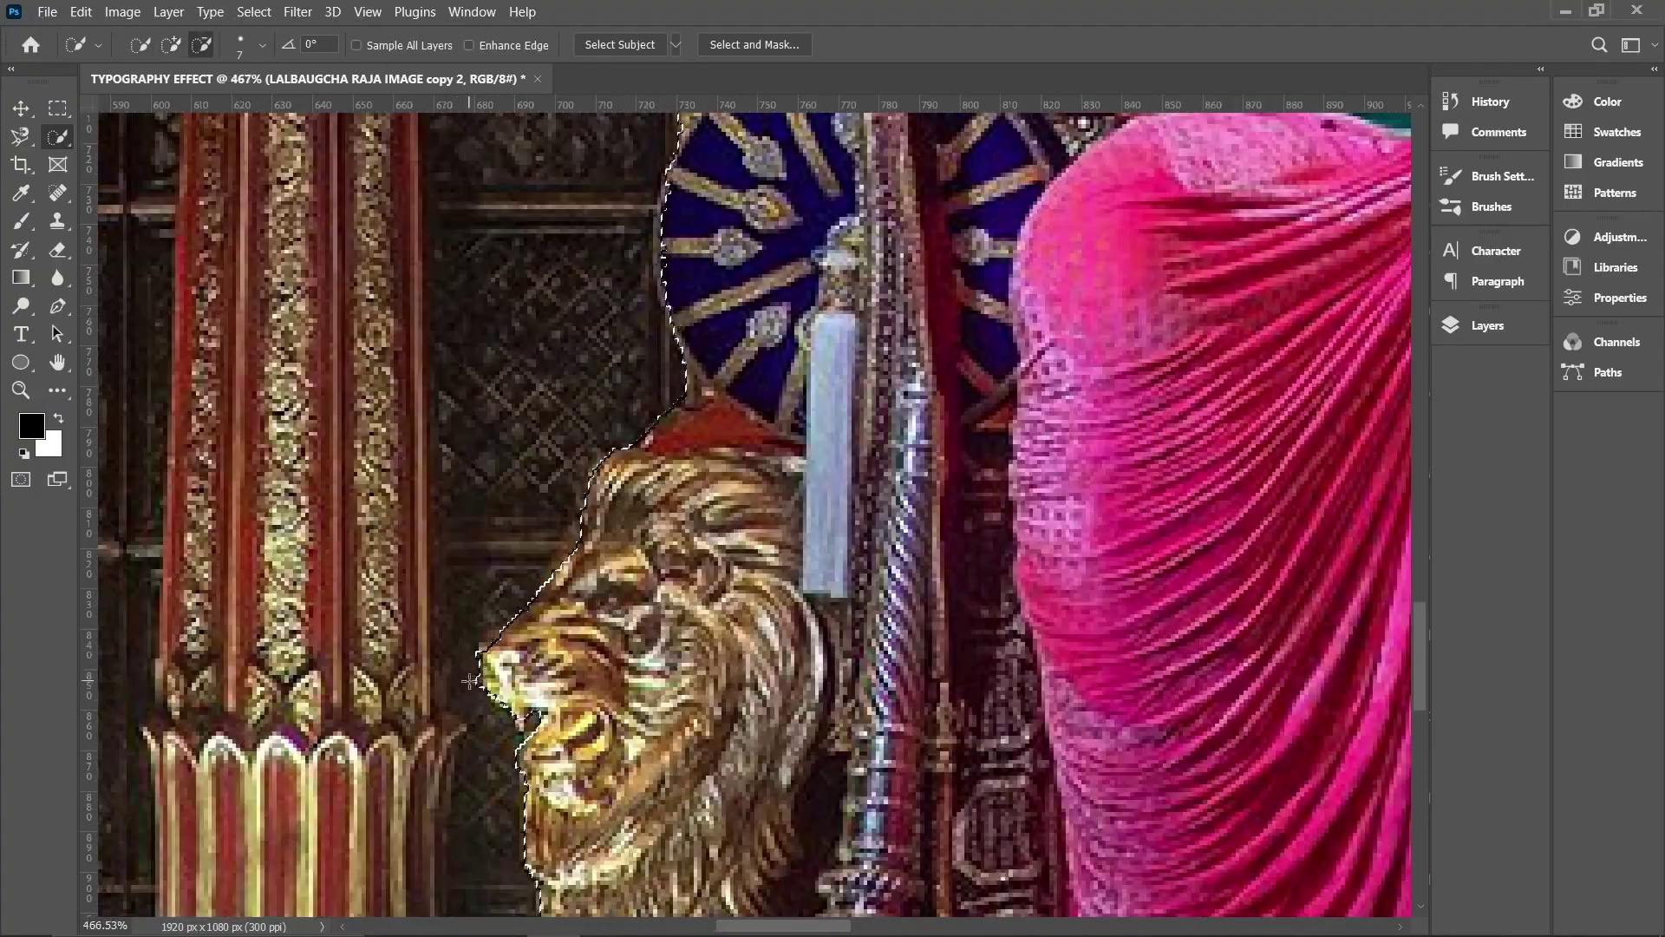
Refine the selection along the platform's front edge and around the right lion and blue wheel
scroll(469, 681, down, 10)
scroll(1247, 711, up, 10)
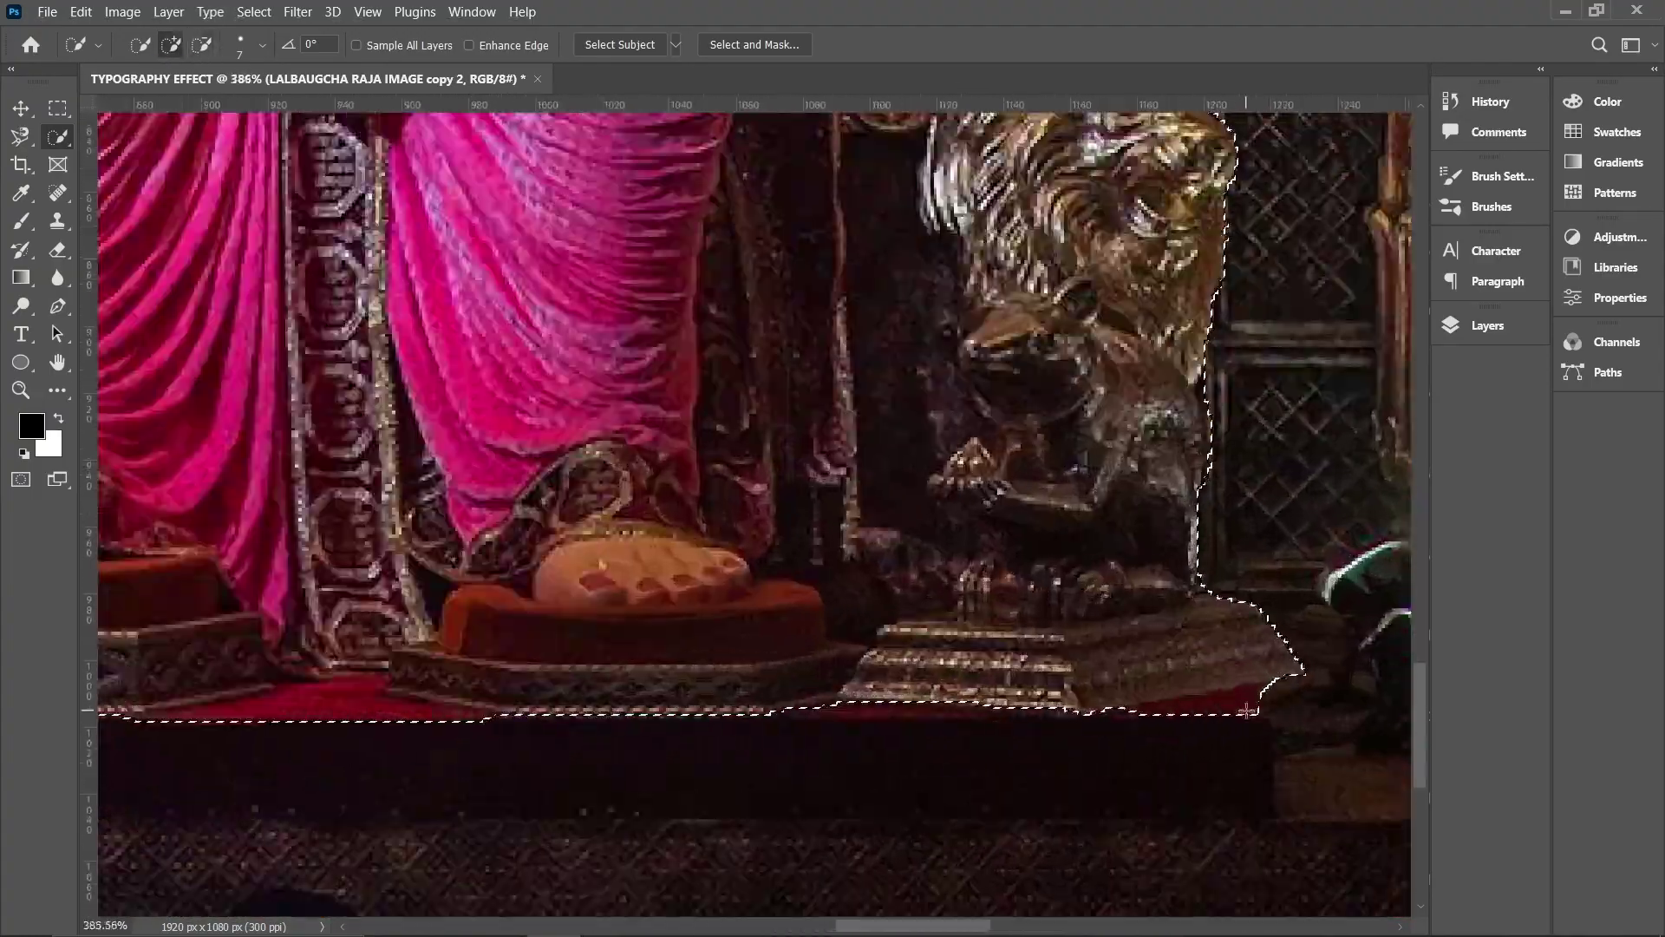
scroll(1246, 711, down, 10)
scroll(1102, 324, up, 6)
scroll(1101, 324, down, 3)
scroll(1101, 324, up, 6)
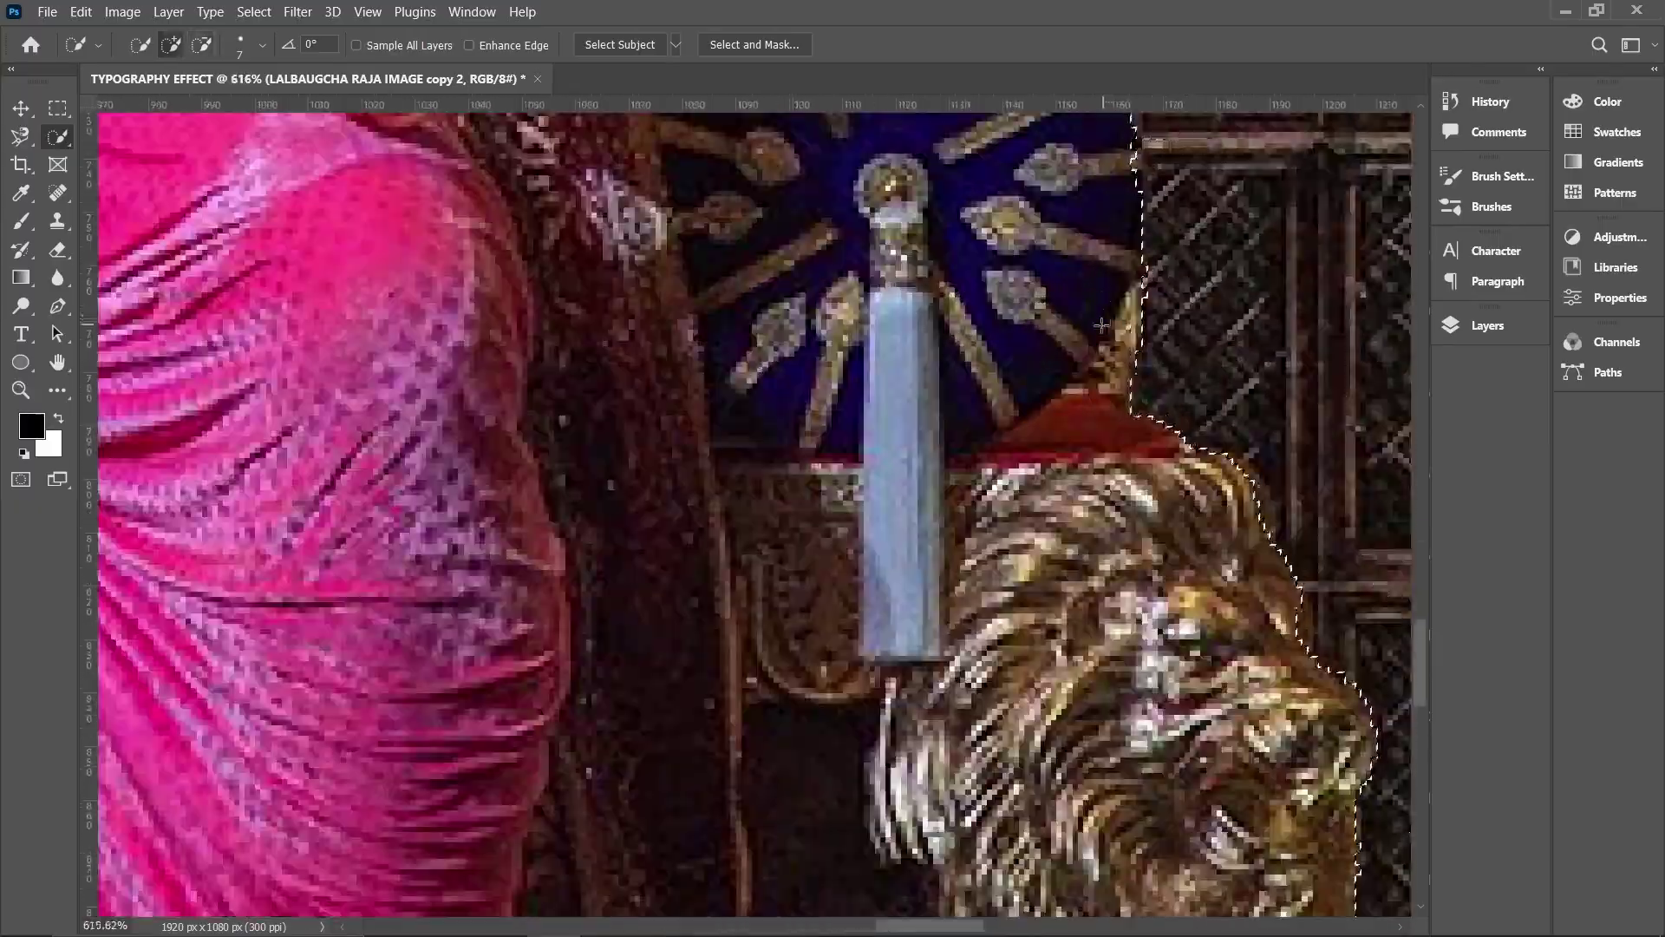
scroll(1102, 325, down, 6)
scroll(1319, 606, up, 5)
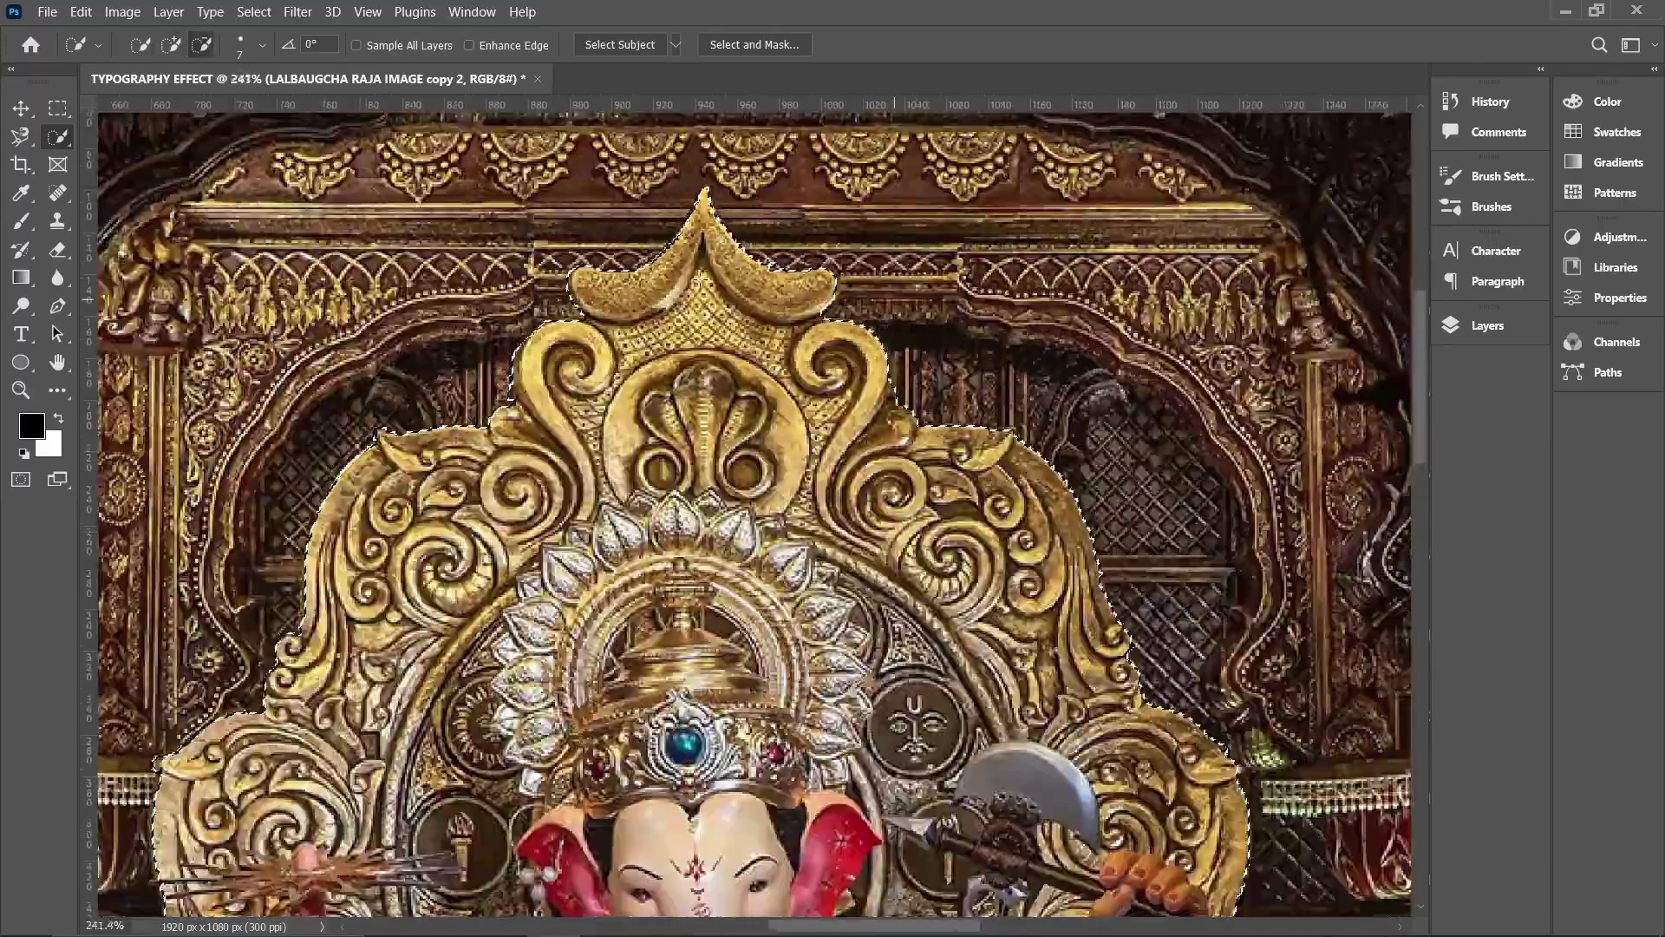
Refine the selection edge around the right curl of the throne's top finial, adding missed gold and subtracting background
scroll(824, 256, up, 5)
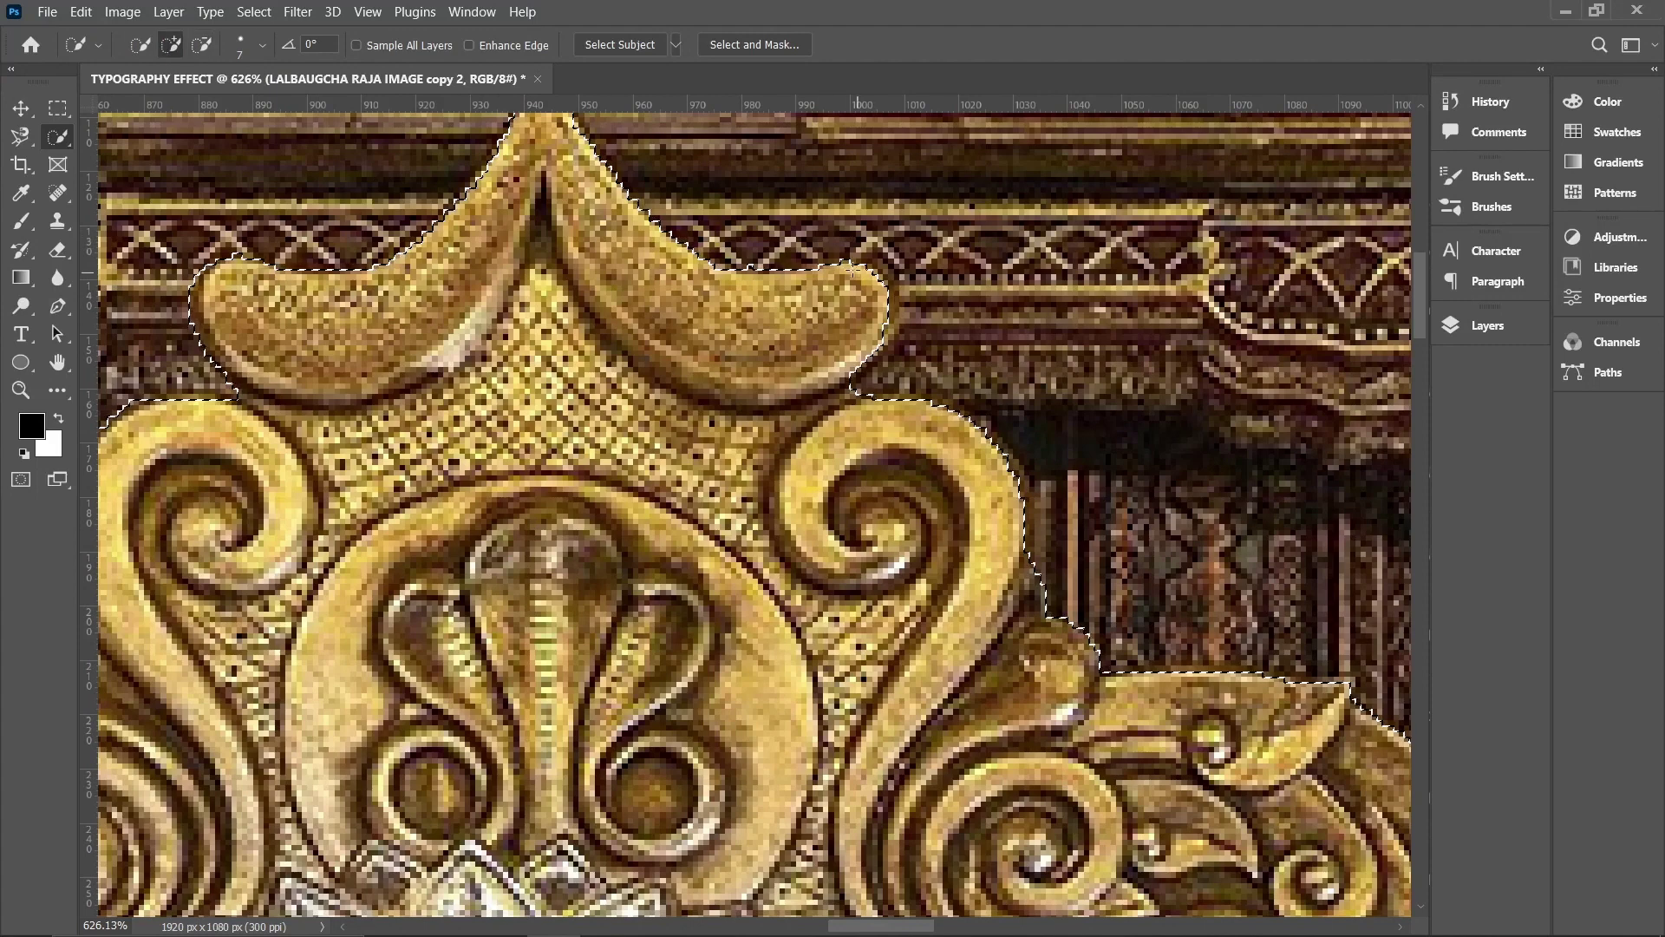
click(853, 271)
key(alt)
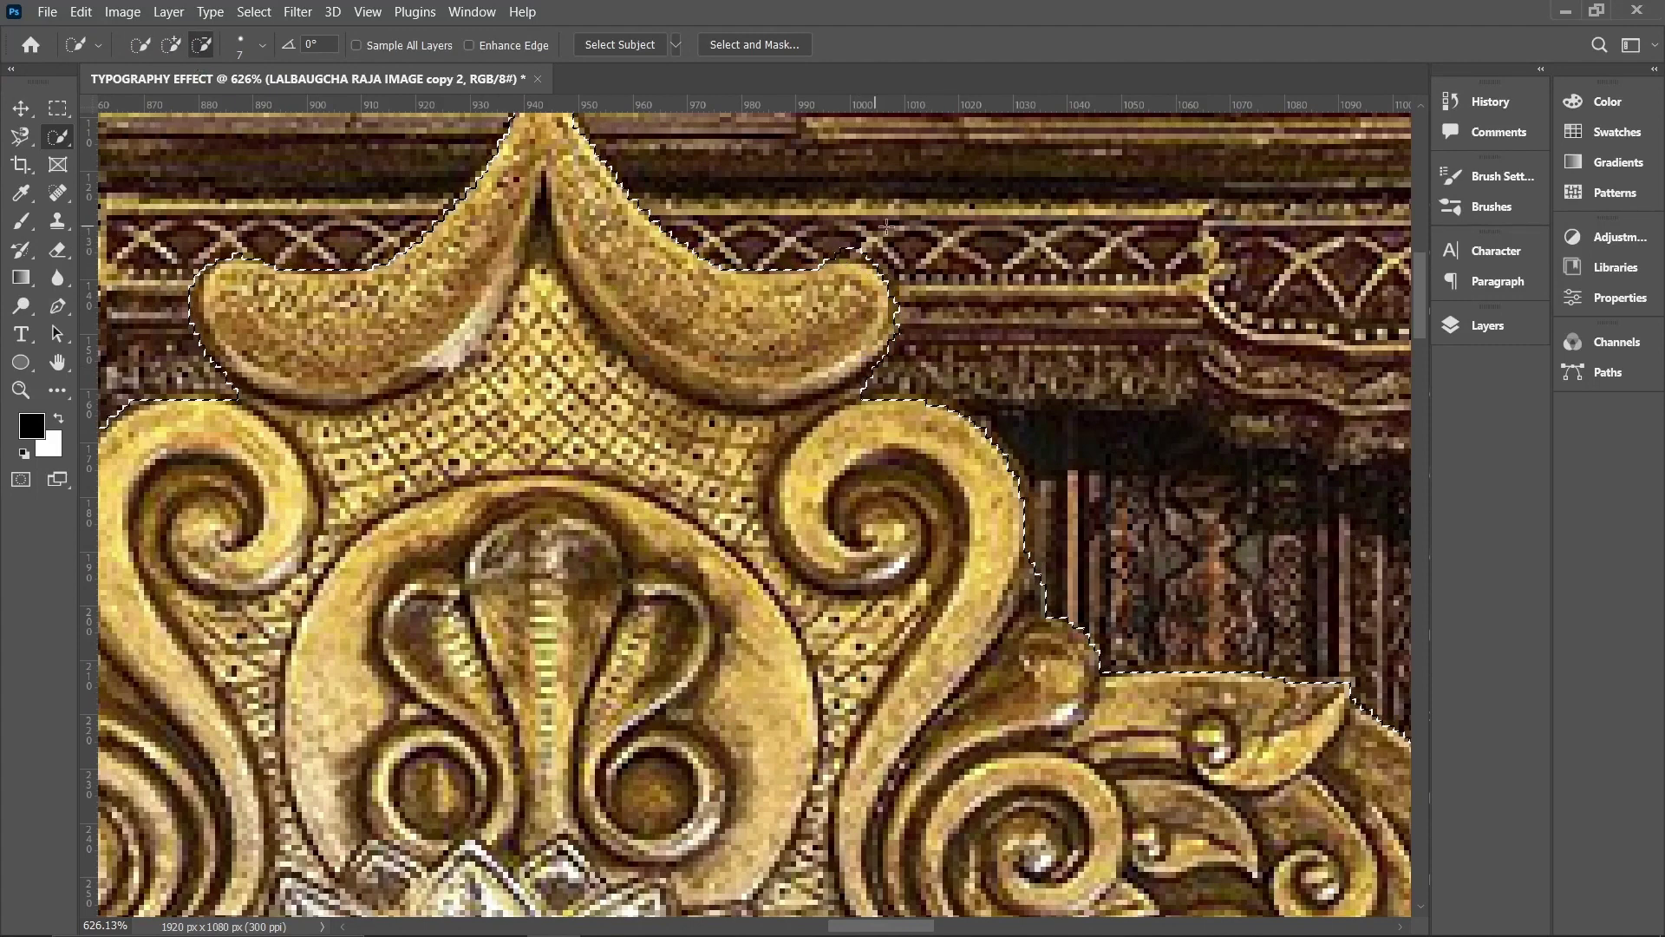
click(888, 301)
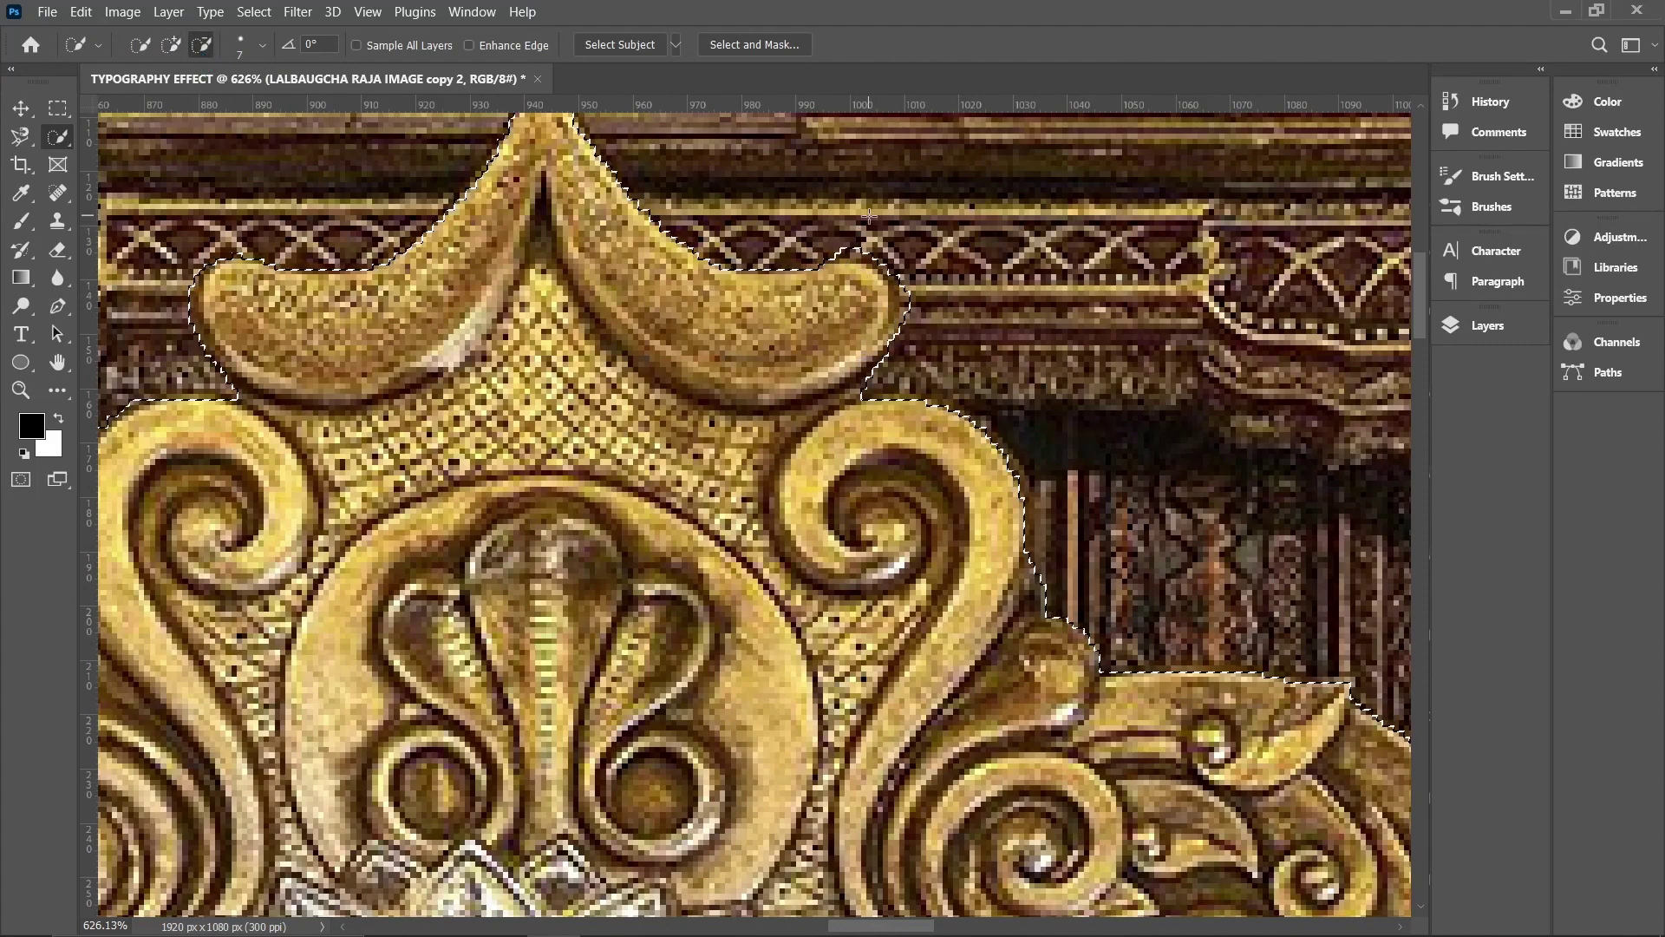
click(903, 282)
Refine the selection along the throne's upper right scroll, subtracting the dark background and restoring the missed scroll edge
click(1066, 484)
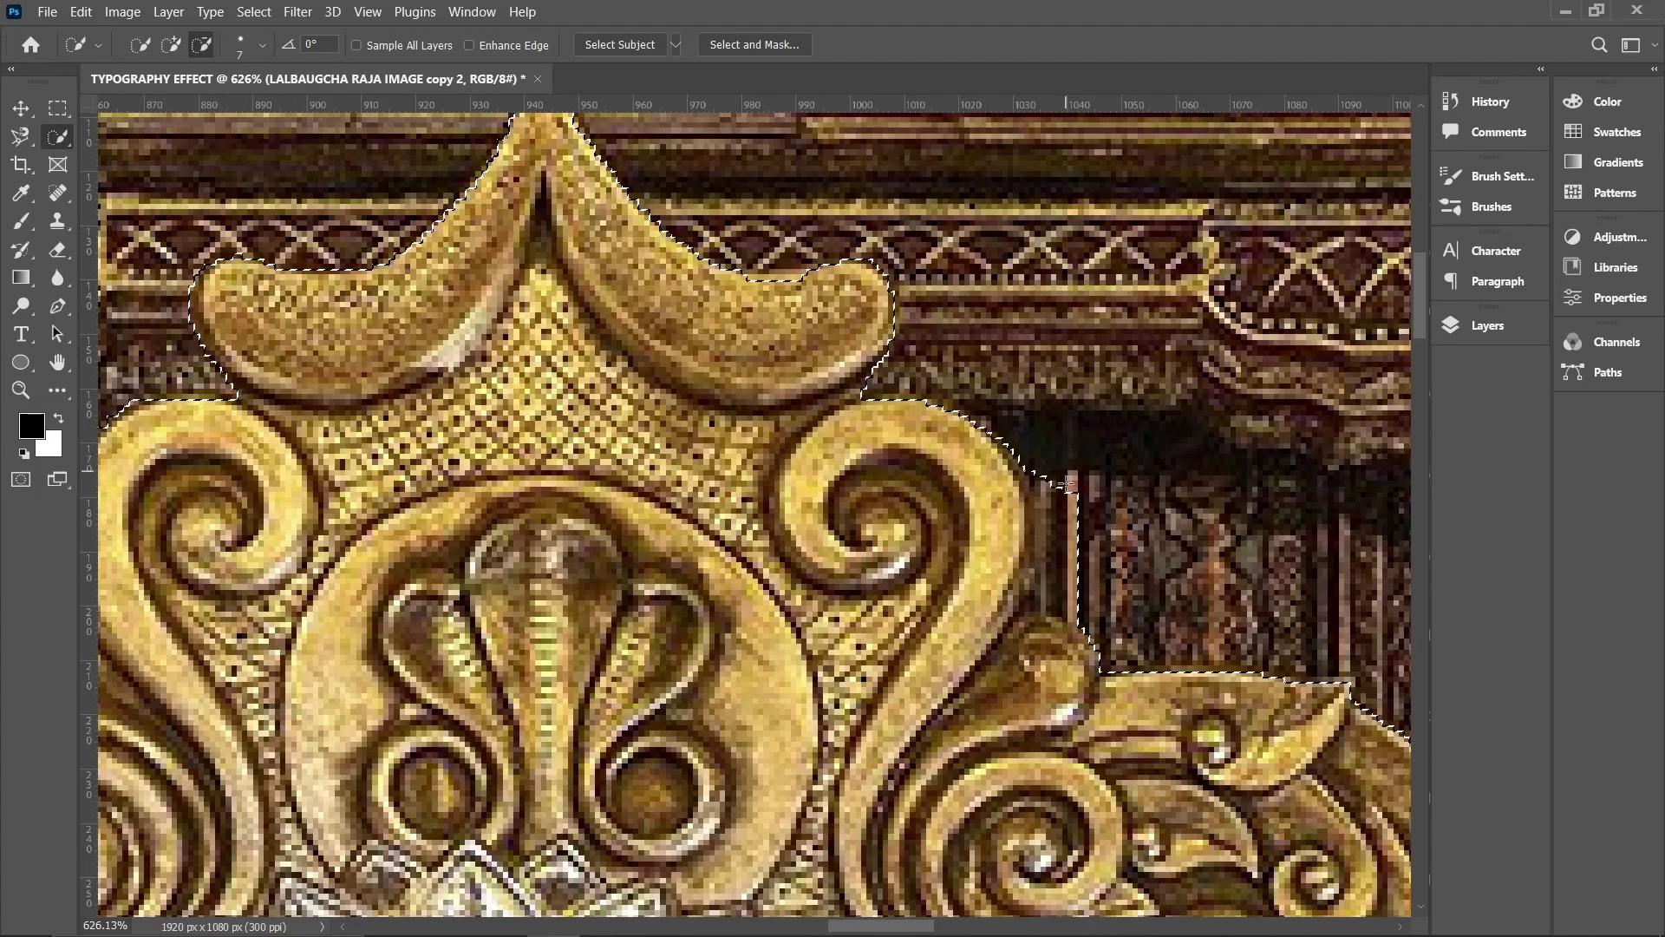
drag(1066, 484, 1060, 611)
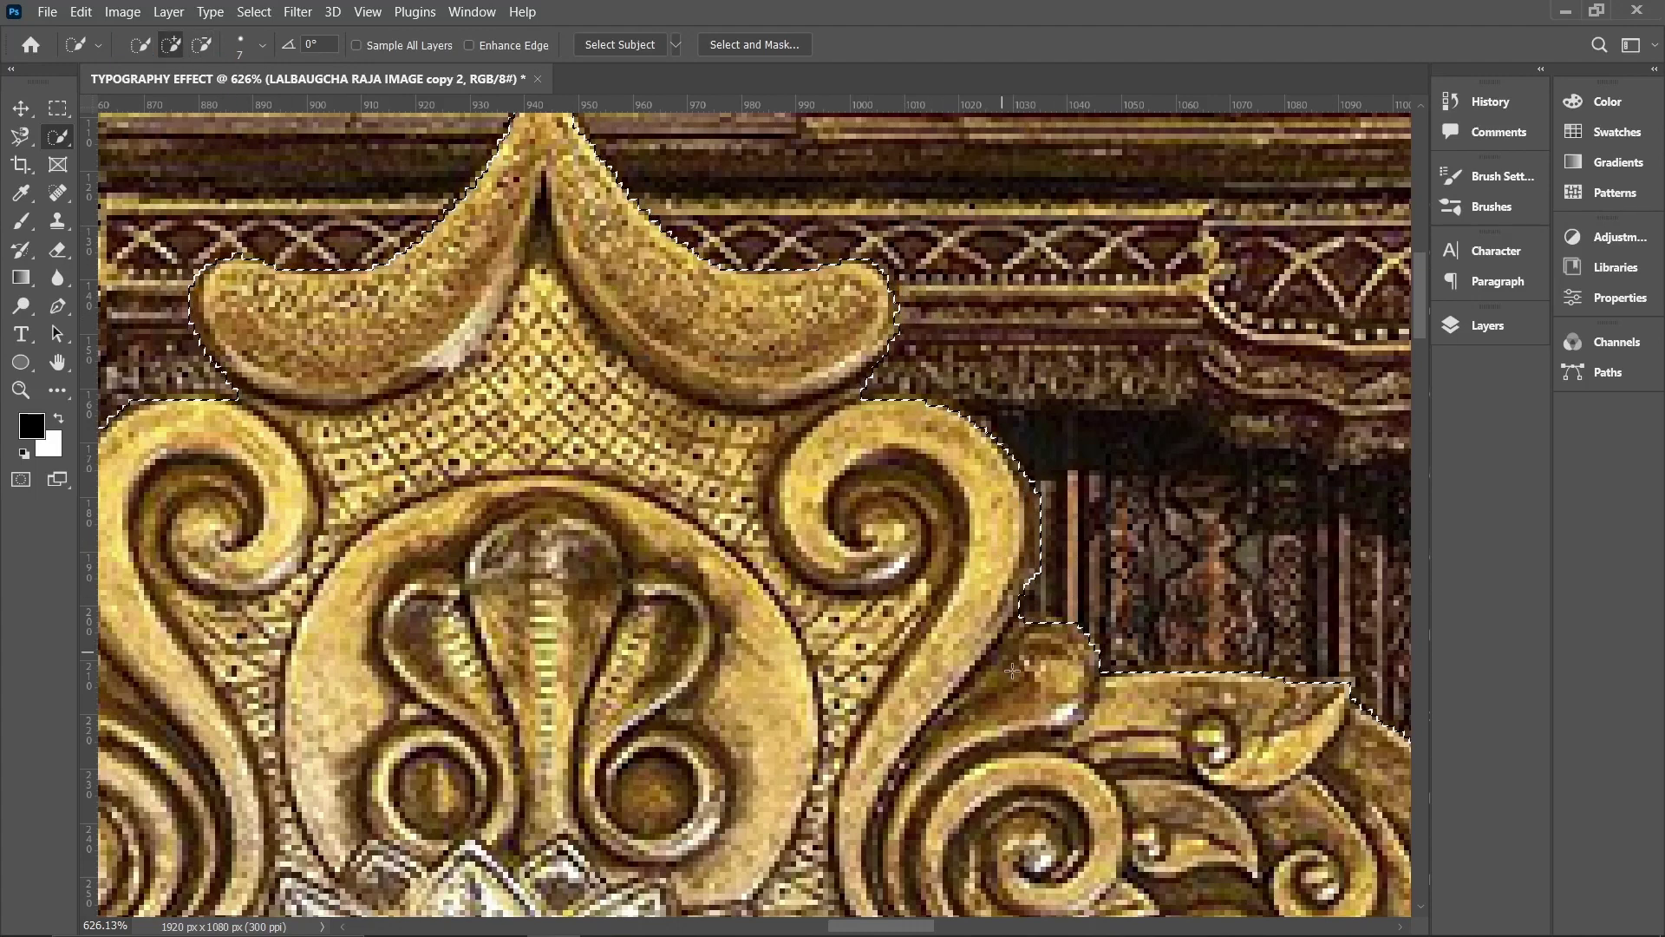
alt+click(1047, 548)
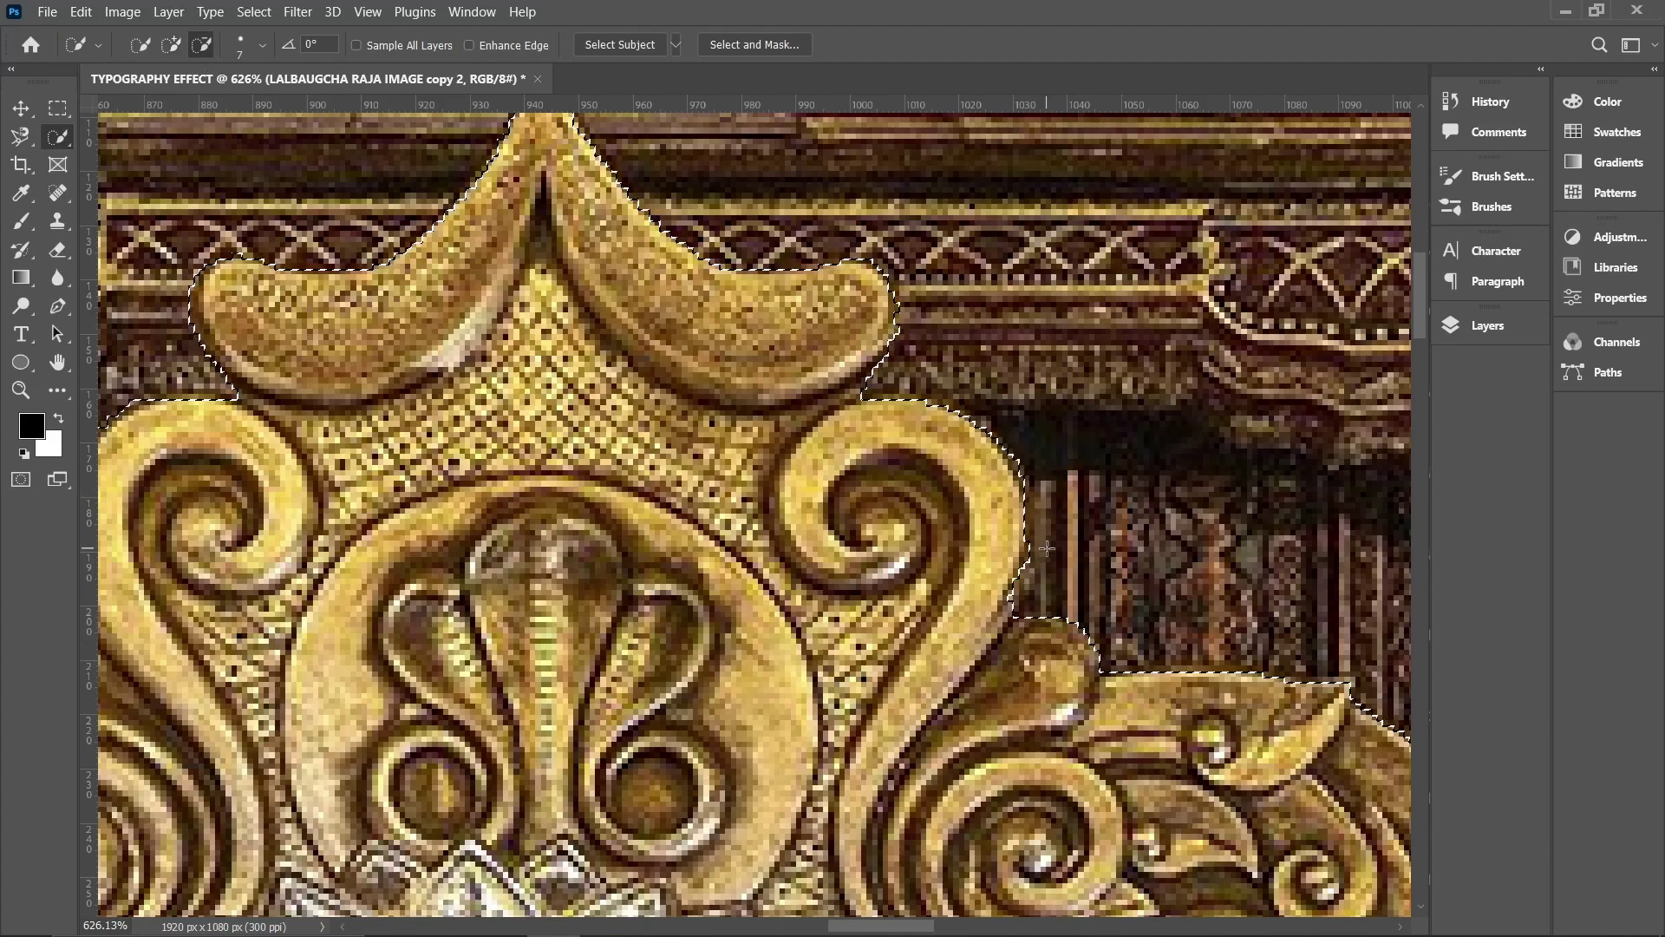
click(170, 45)
click(995, 579)
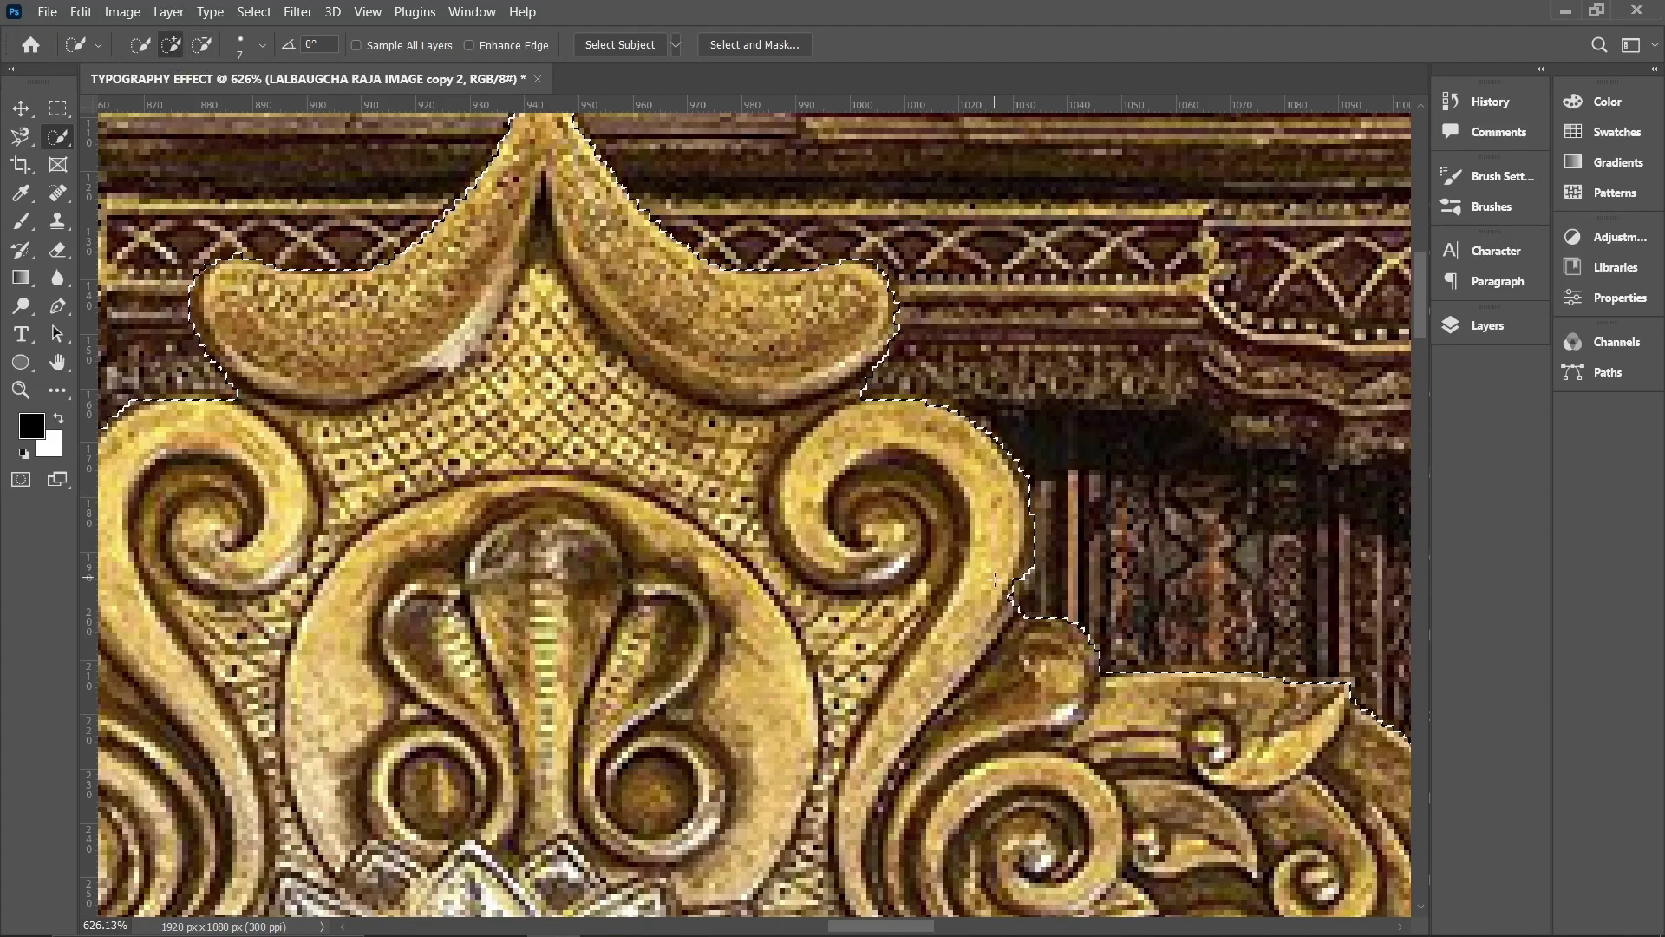
Check the selection outline around the throne and add the missed platform edge beneath the right lion's pedestal
scroll(919, 555, down, 10)
scroll(875, 607, down, 5)
scroll(869, 617, down, 1)
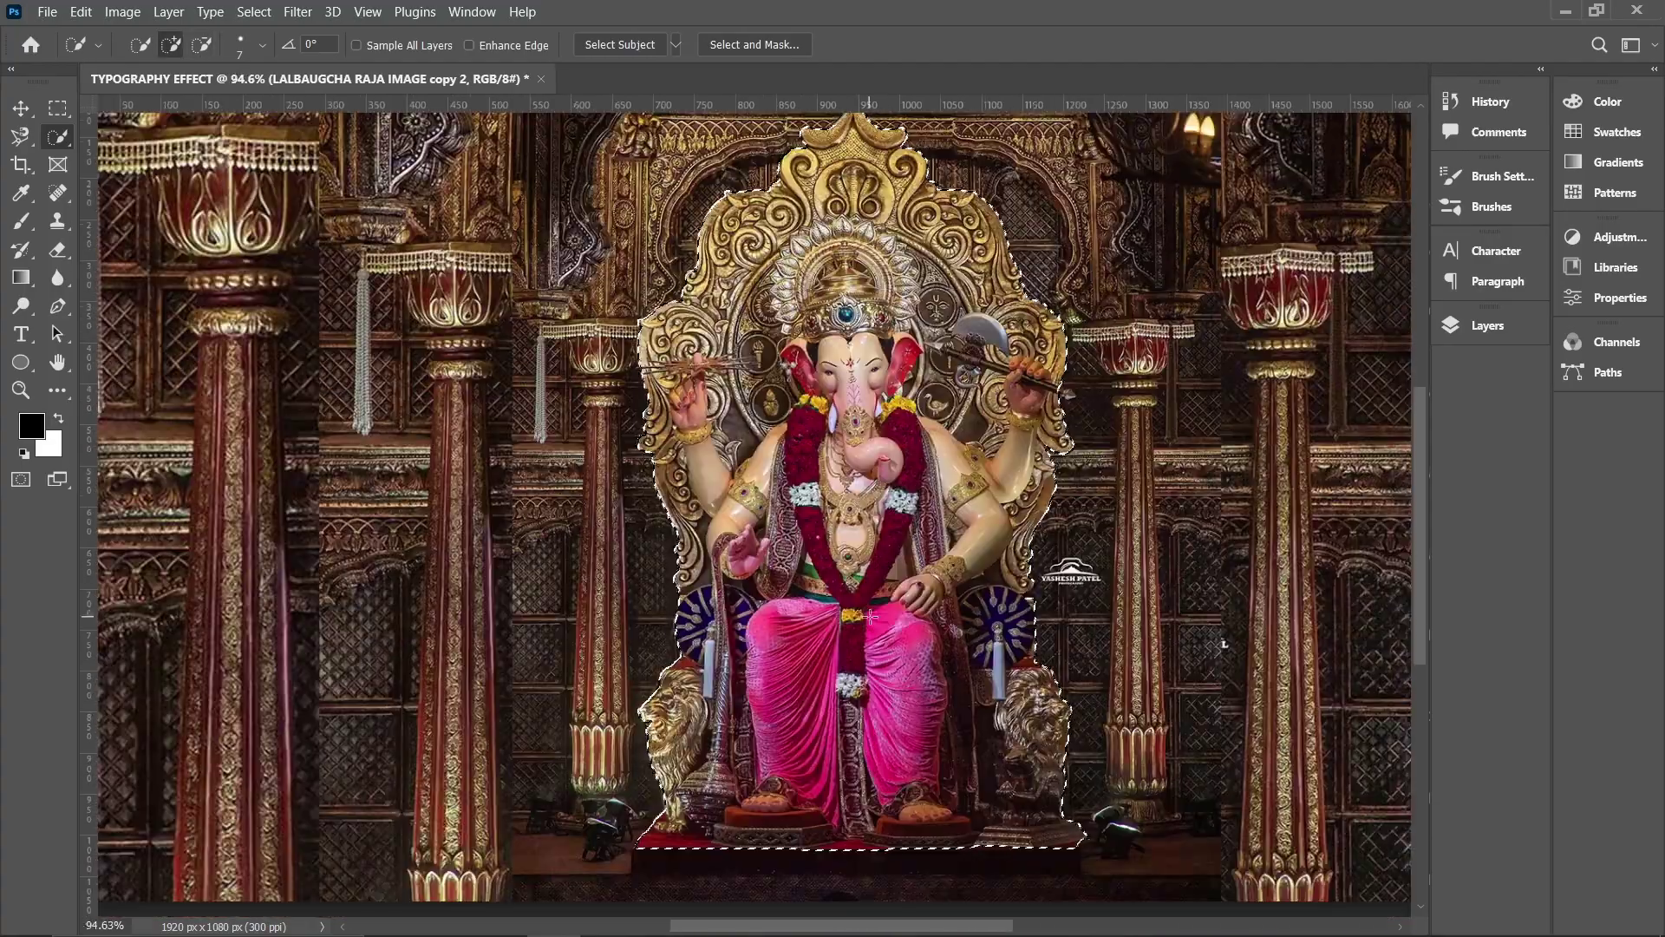
scroll(558, 519, up, 10)
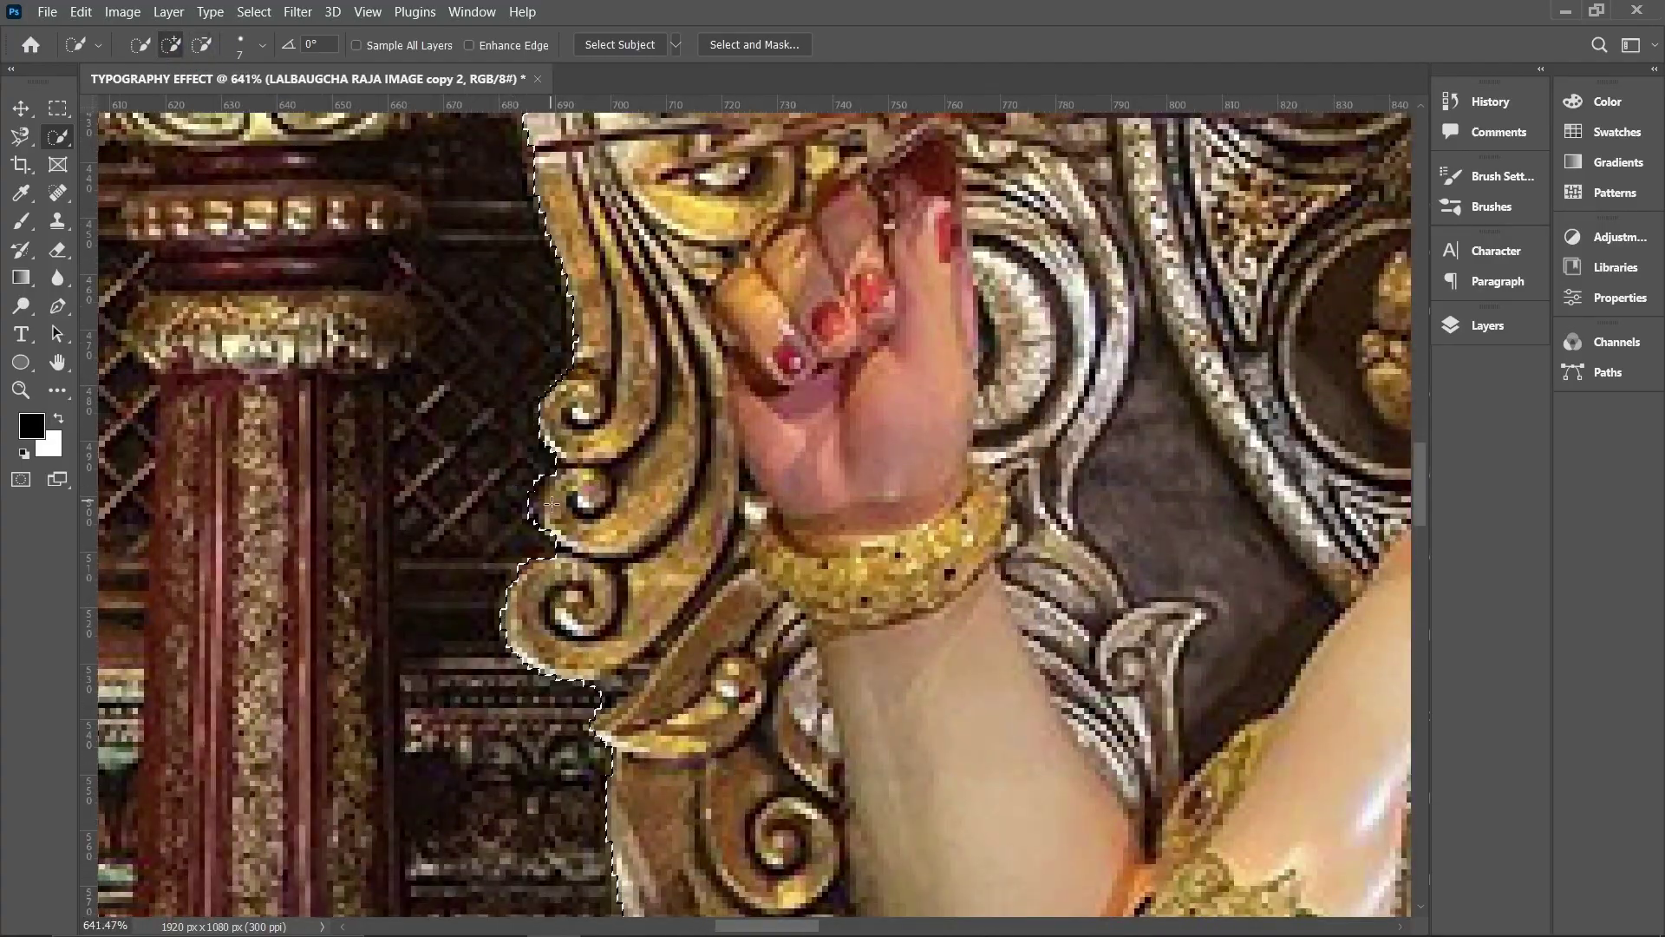
scroll(551, 503, down, 10)
scroll(820, 763, up, 7)
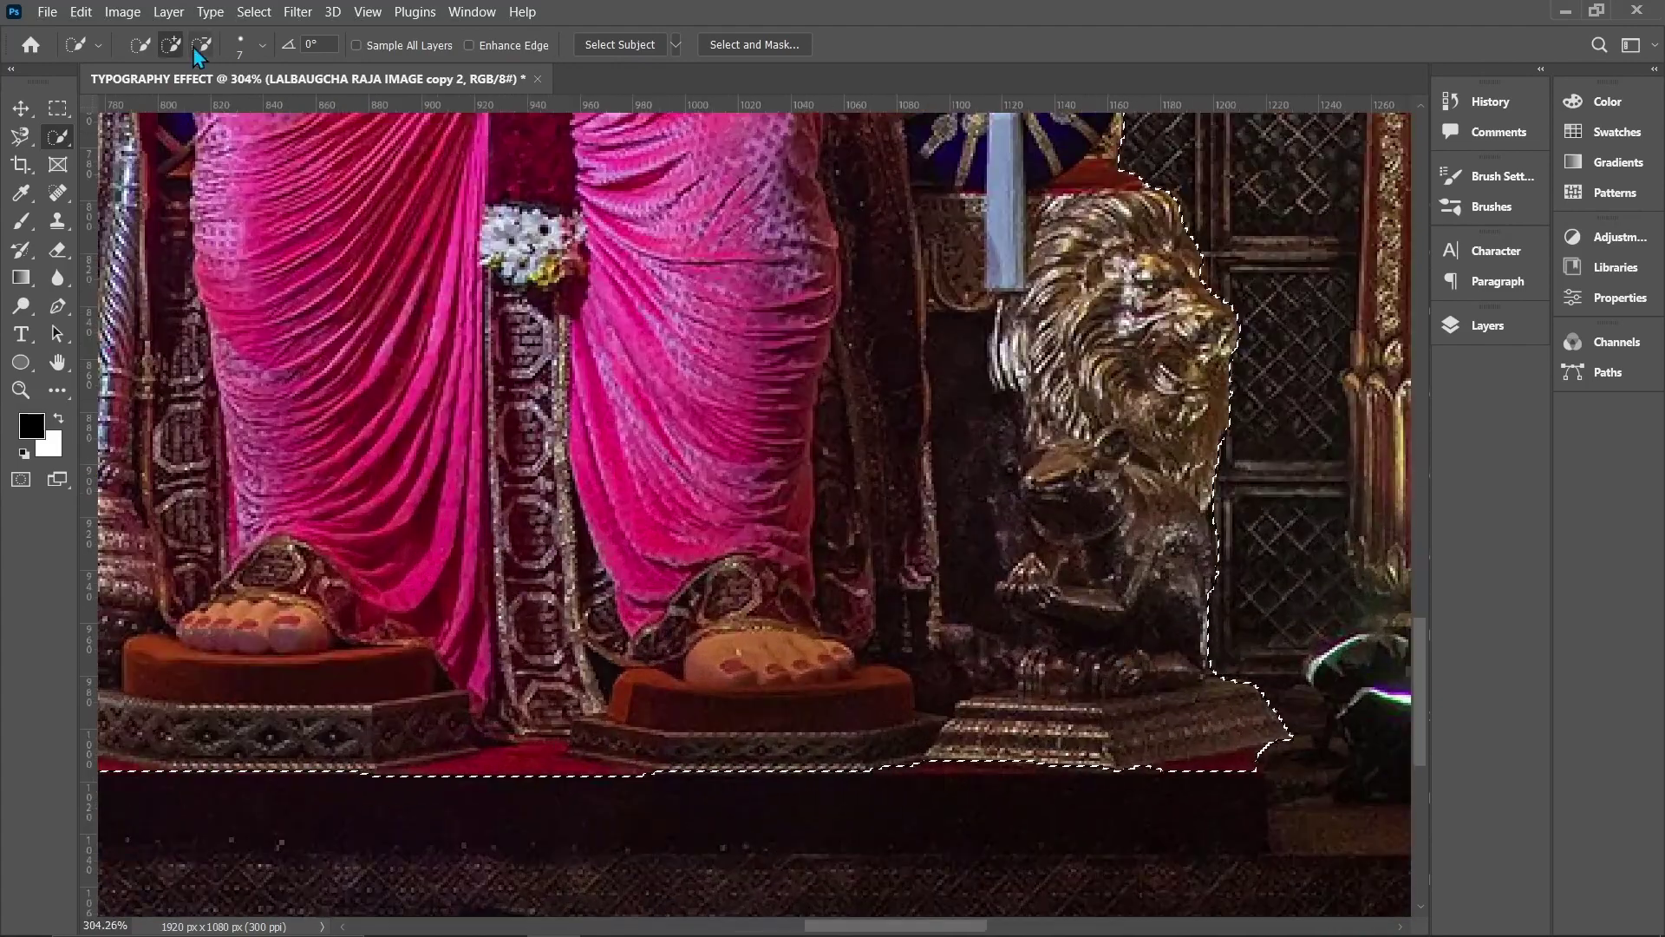
scroll(668, 737, down, 2)
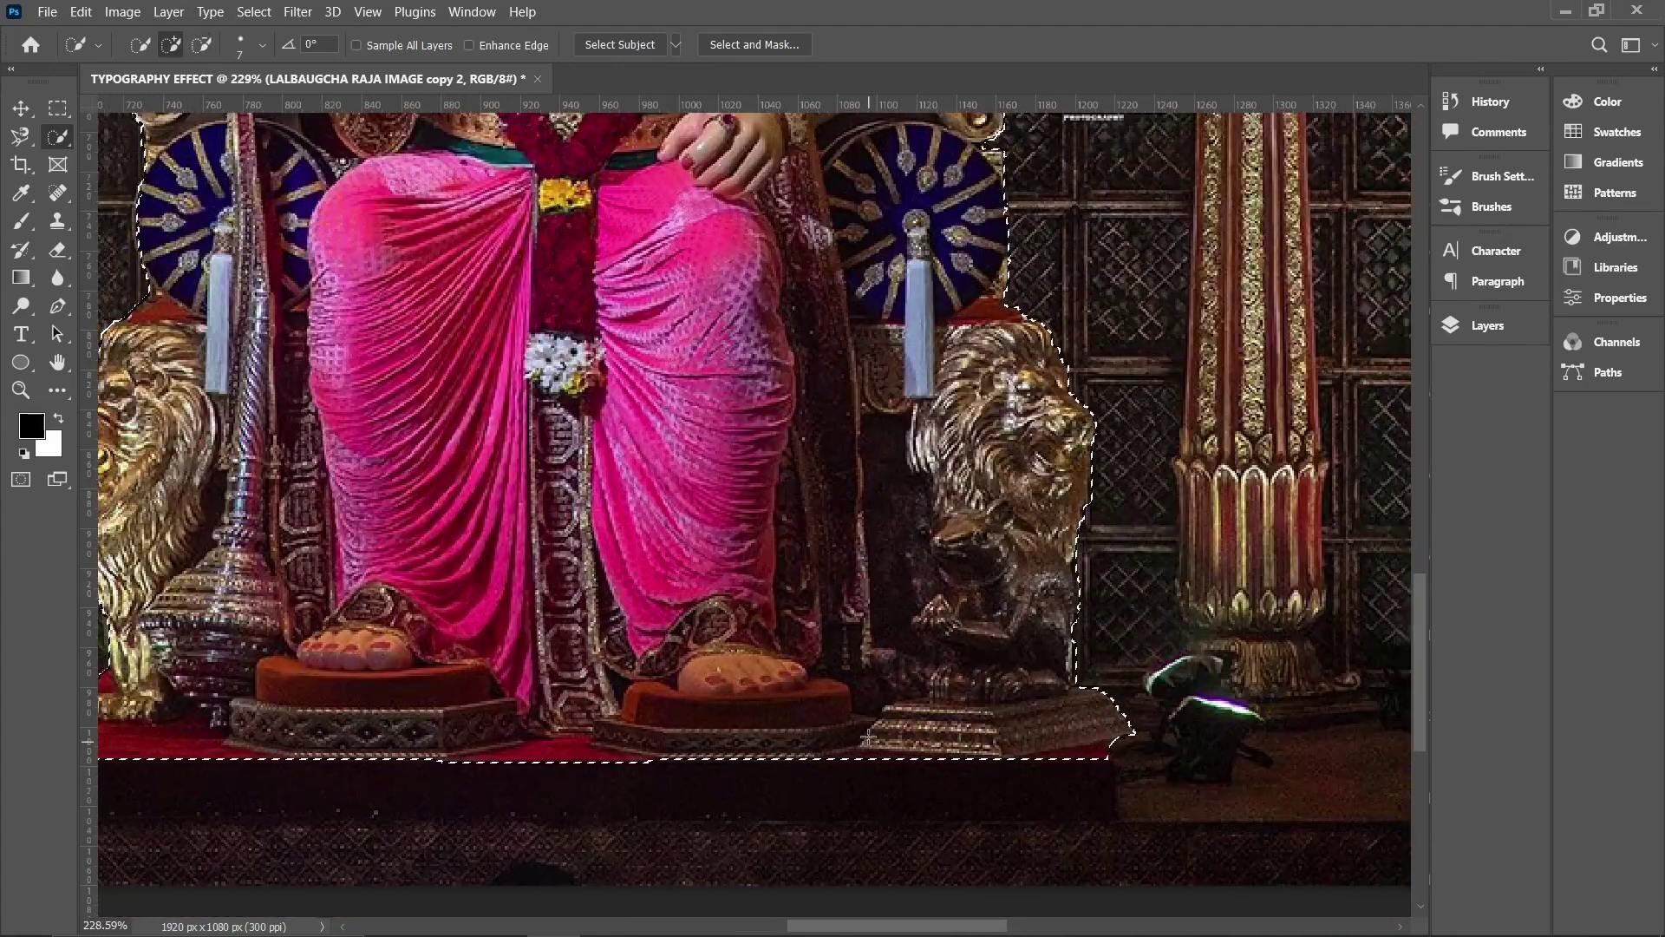
scroll(868, 737, left, 1)
drag(1074, 745, 1001, 747)
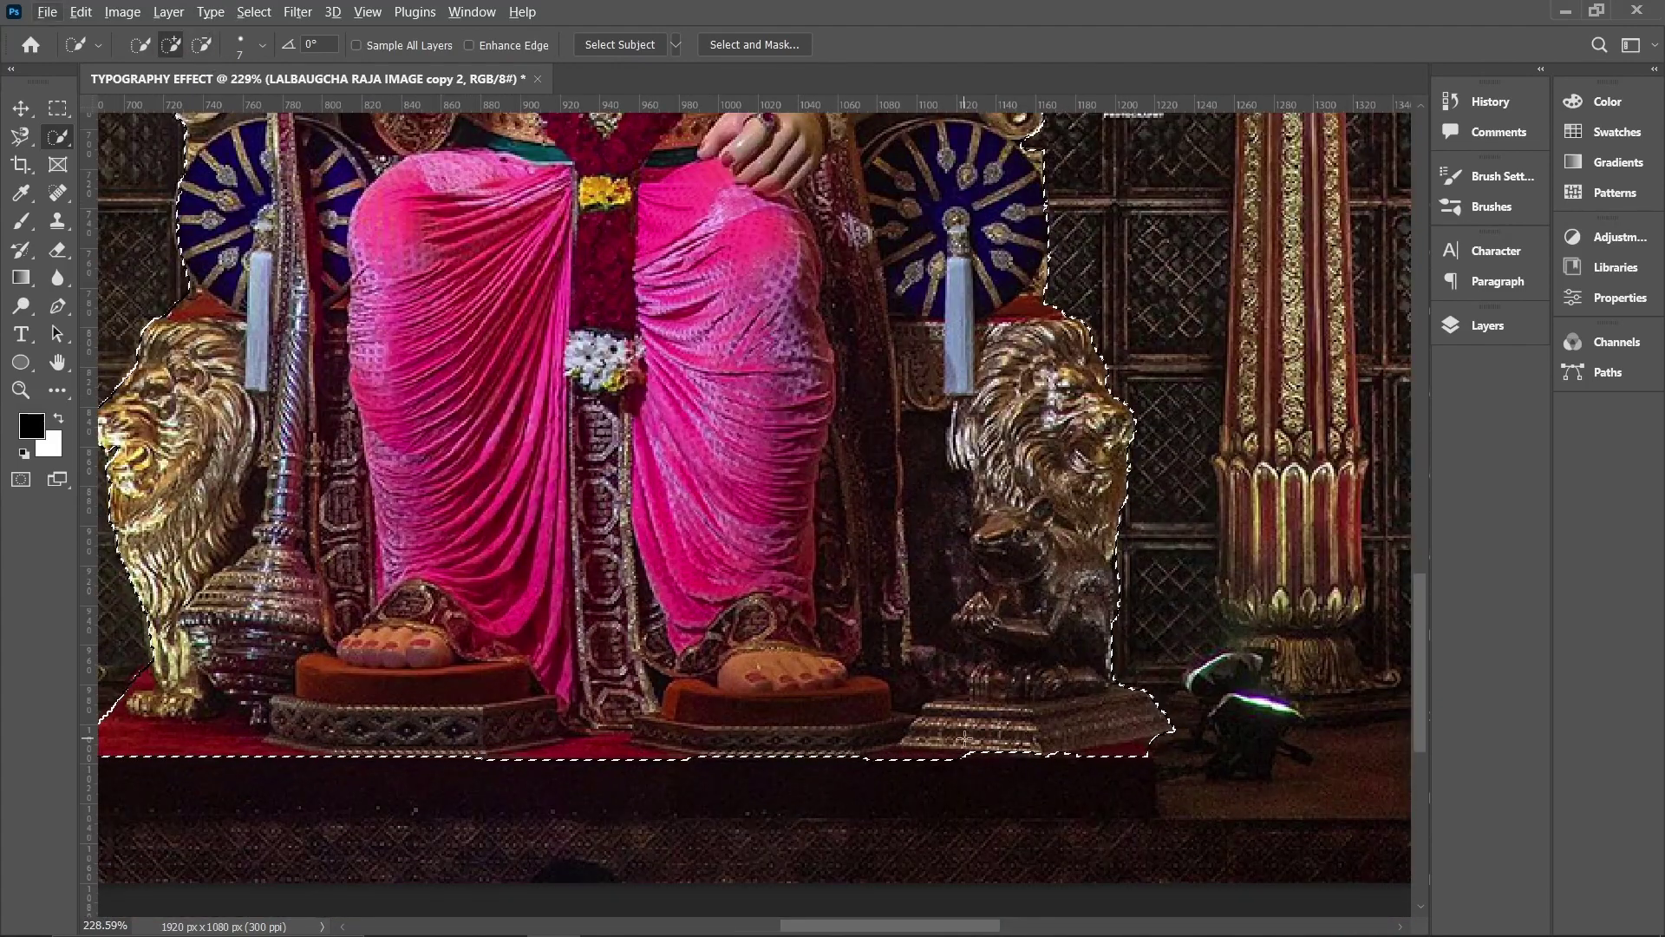
scroll(1001, 747, down, 5)
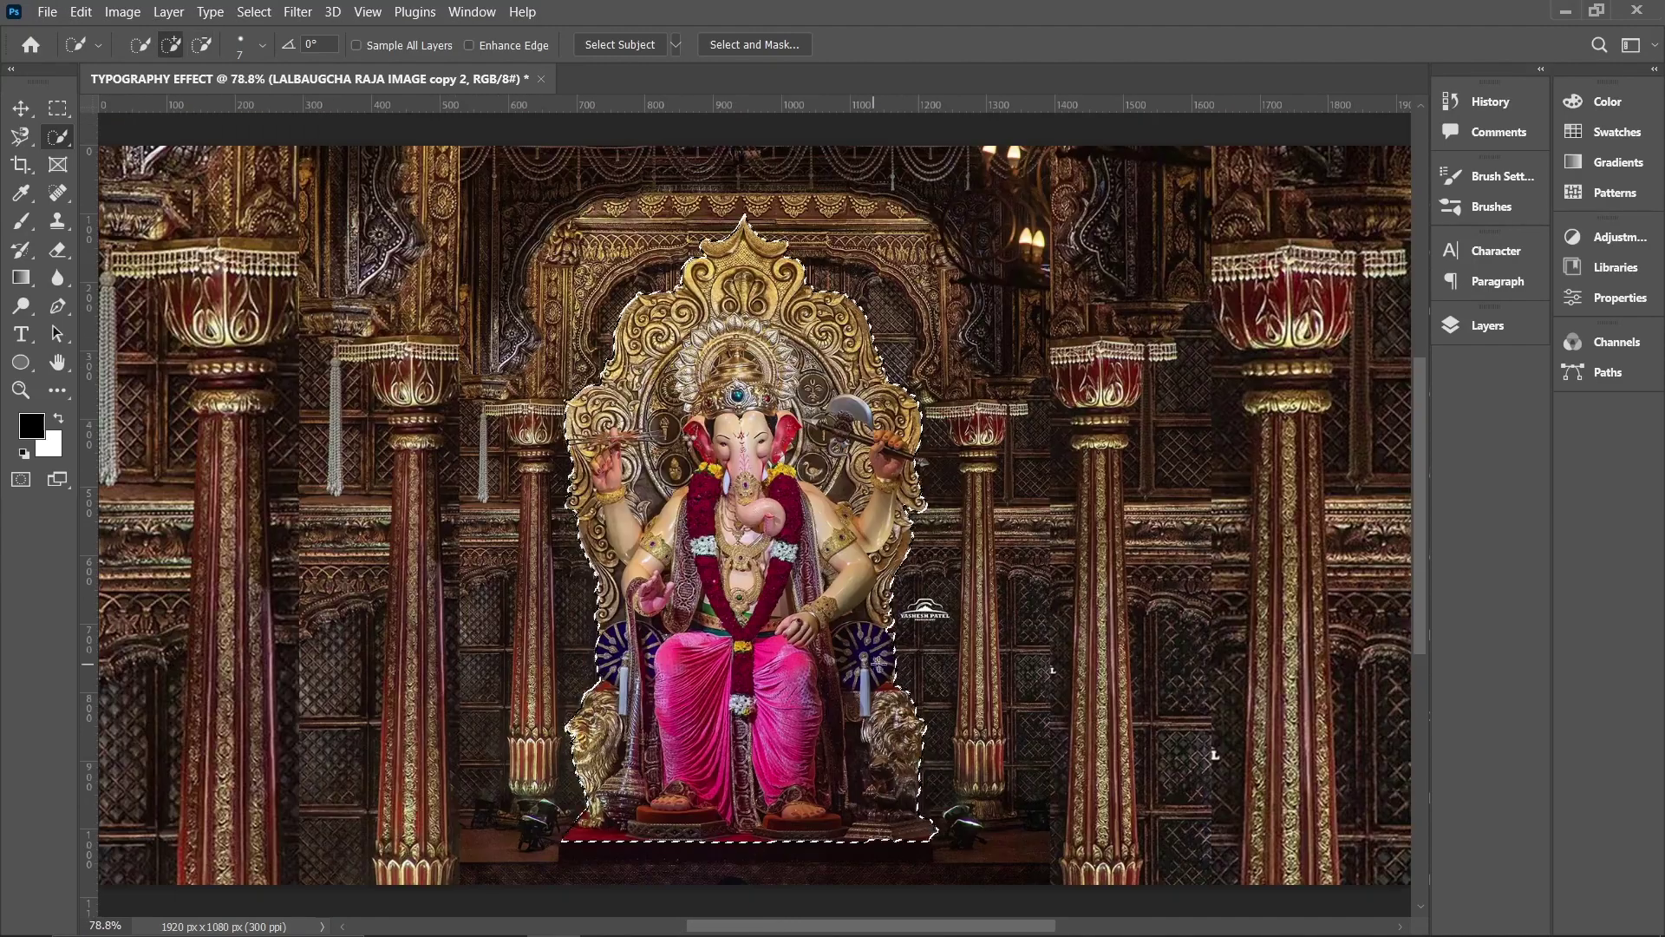
Copy the selected idol and throne from LALBAUGCHA RAJA IMAGE copy 2 to a new layer named CUT OUT LAYER
click(1487, 325)
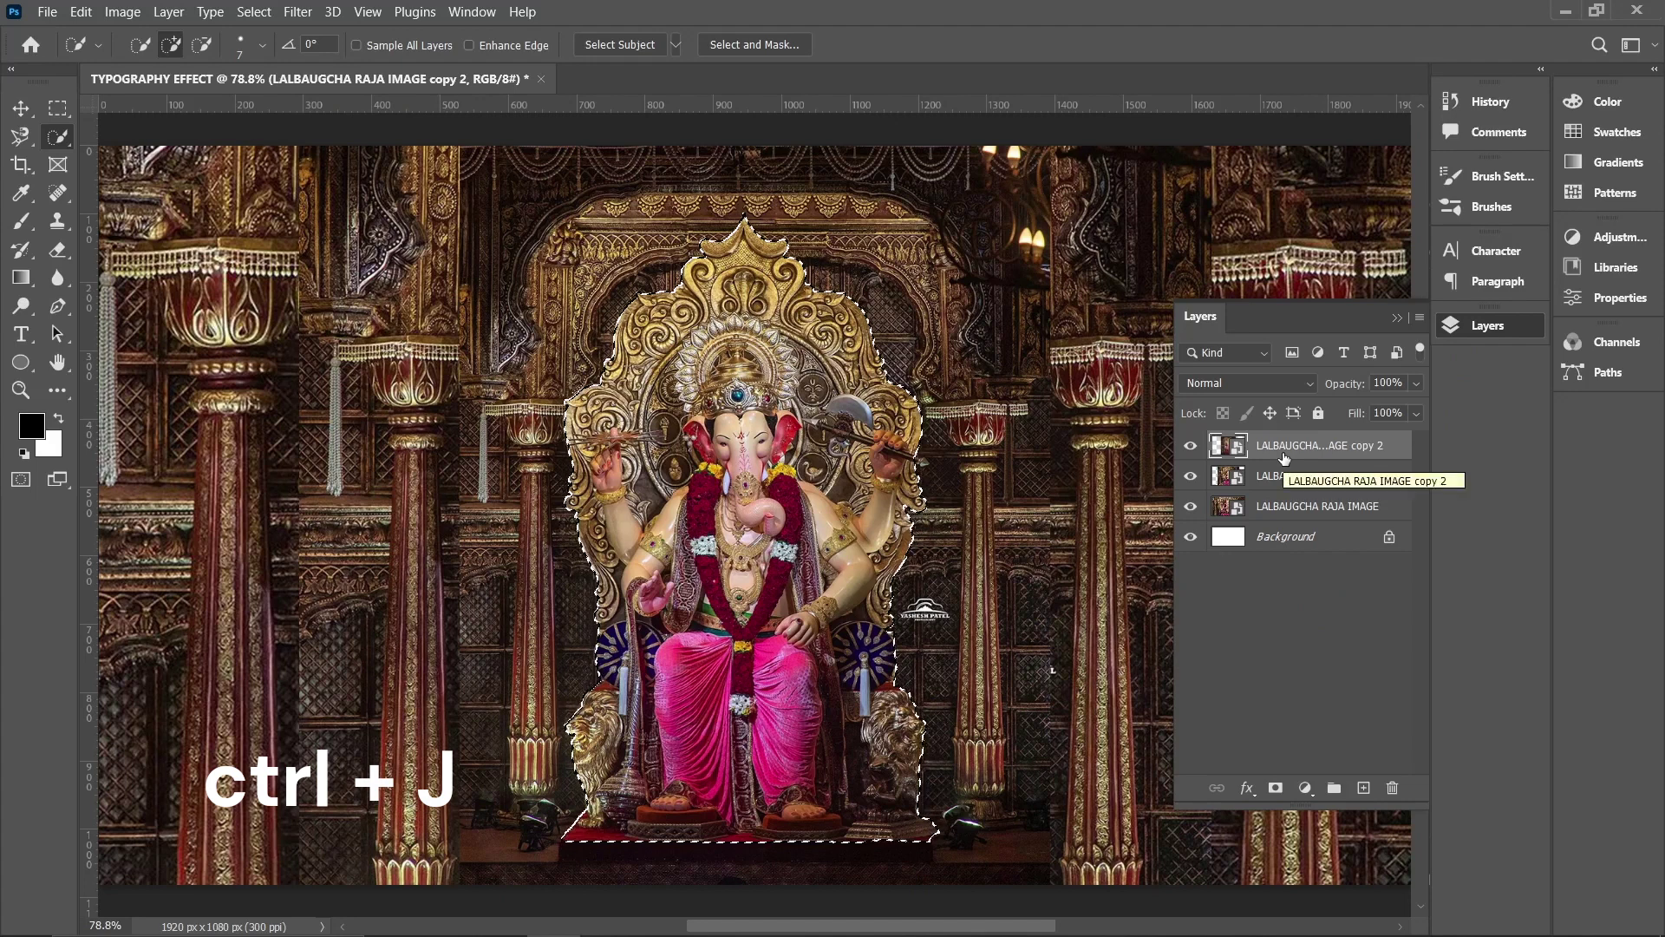
key(ctrl+j)
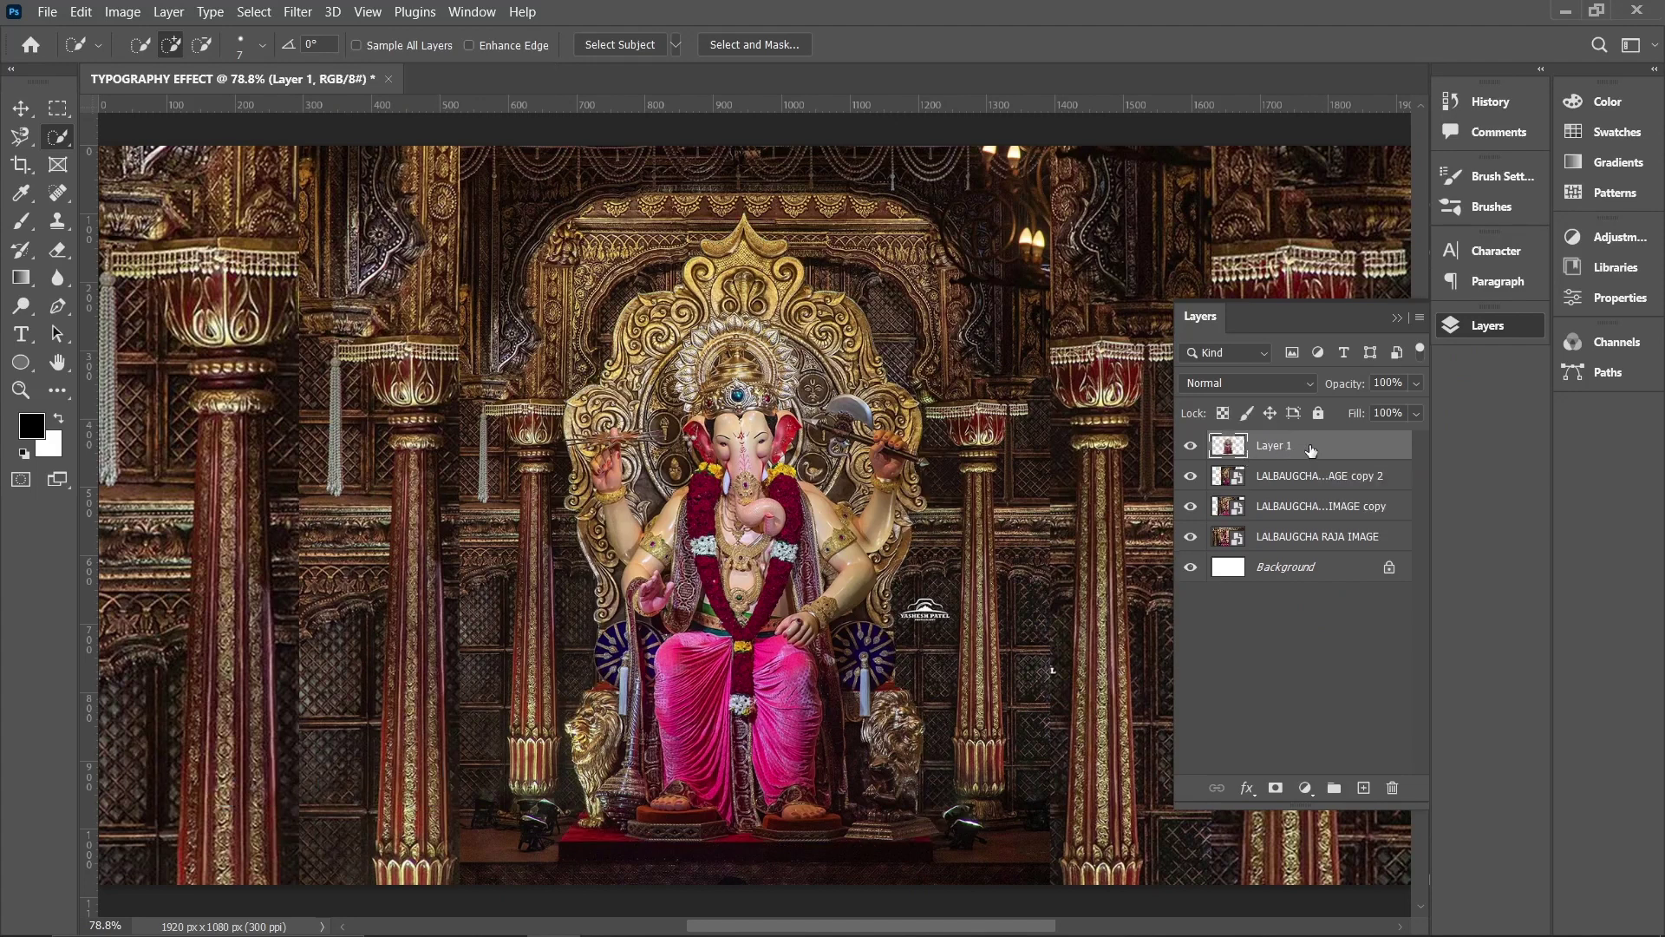
double_click(1282, 447)
key(Return)
Add a Multiply drop shadow to the CUT OUT LAYER with 50% opacity, 0 px distance and 5% spread
double_click(1370, 446)
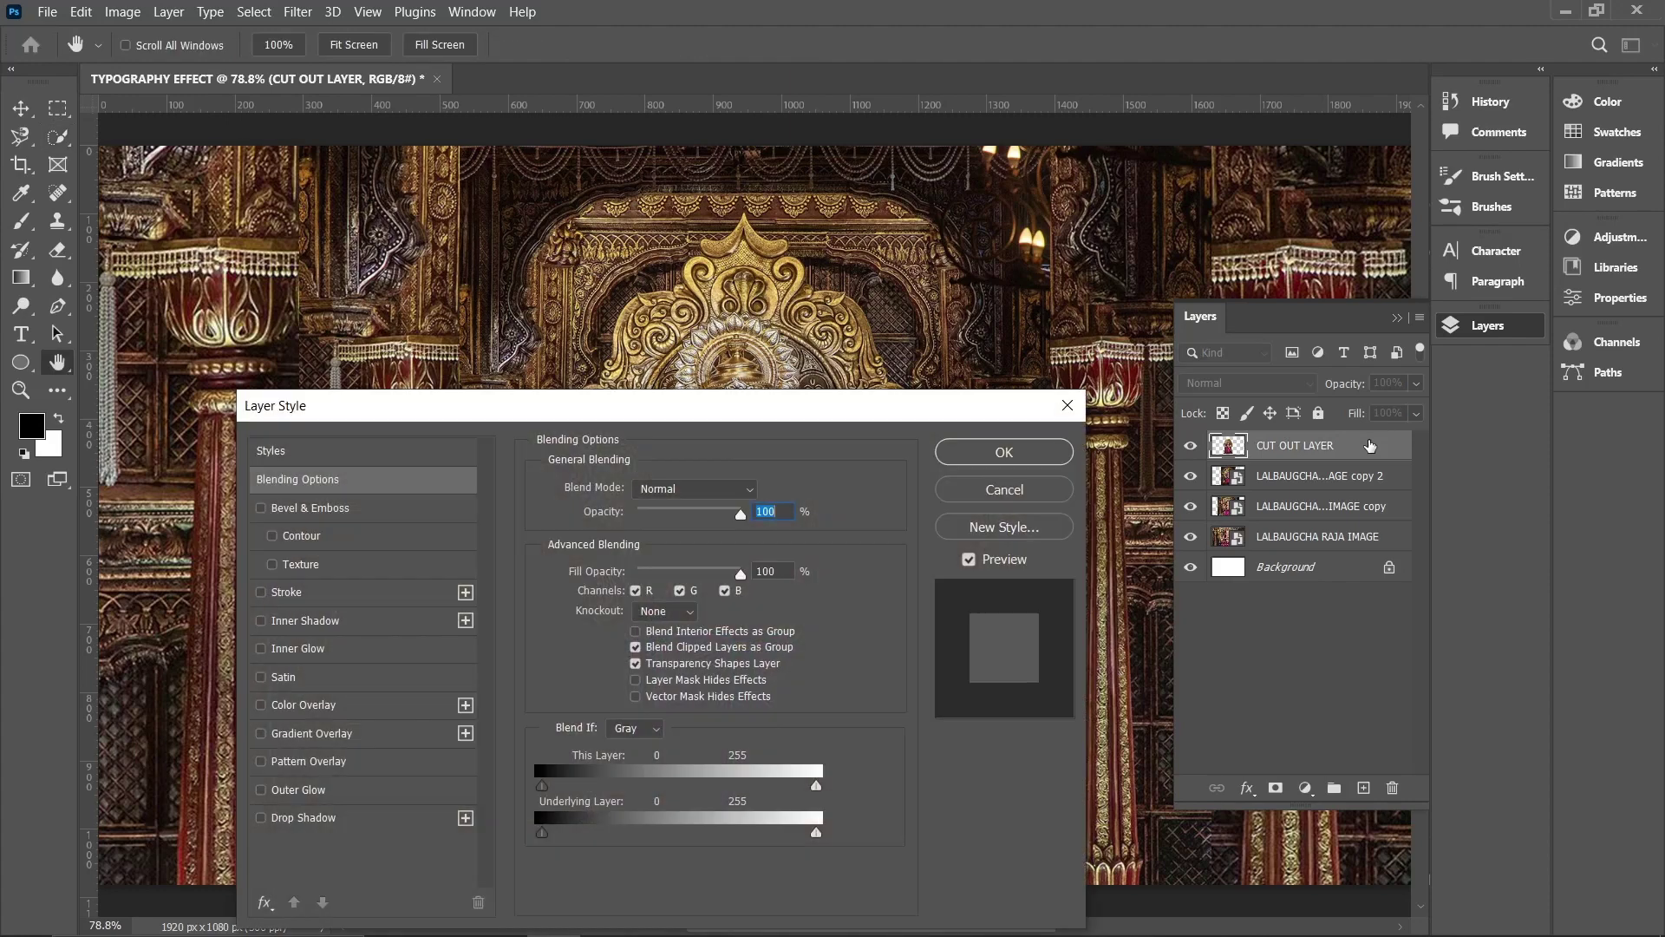
click(304, 818)
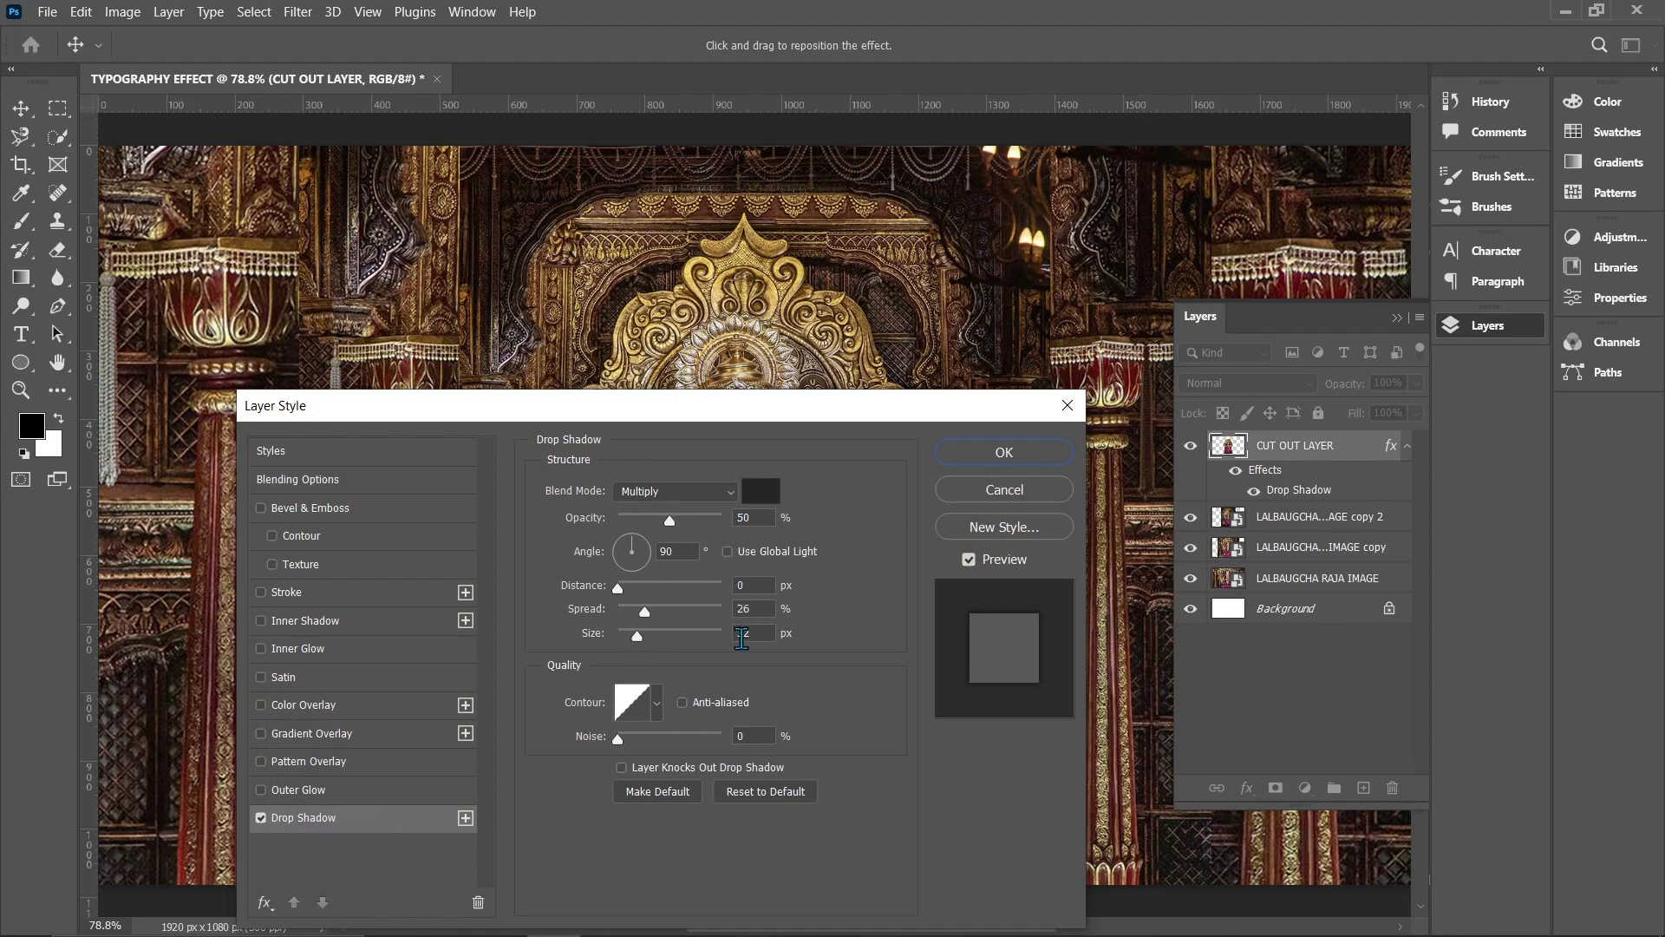
click(746, 610)
text(5)
click(980, 473)
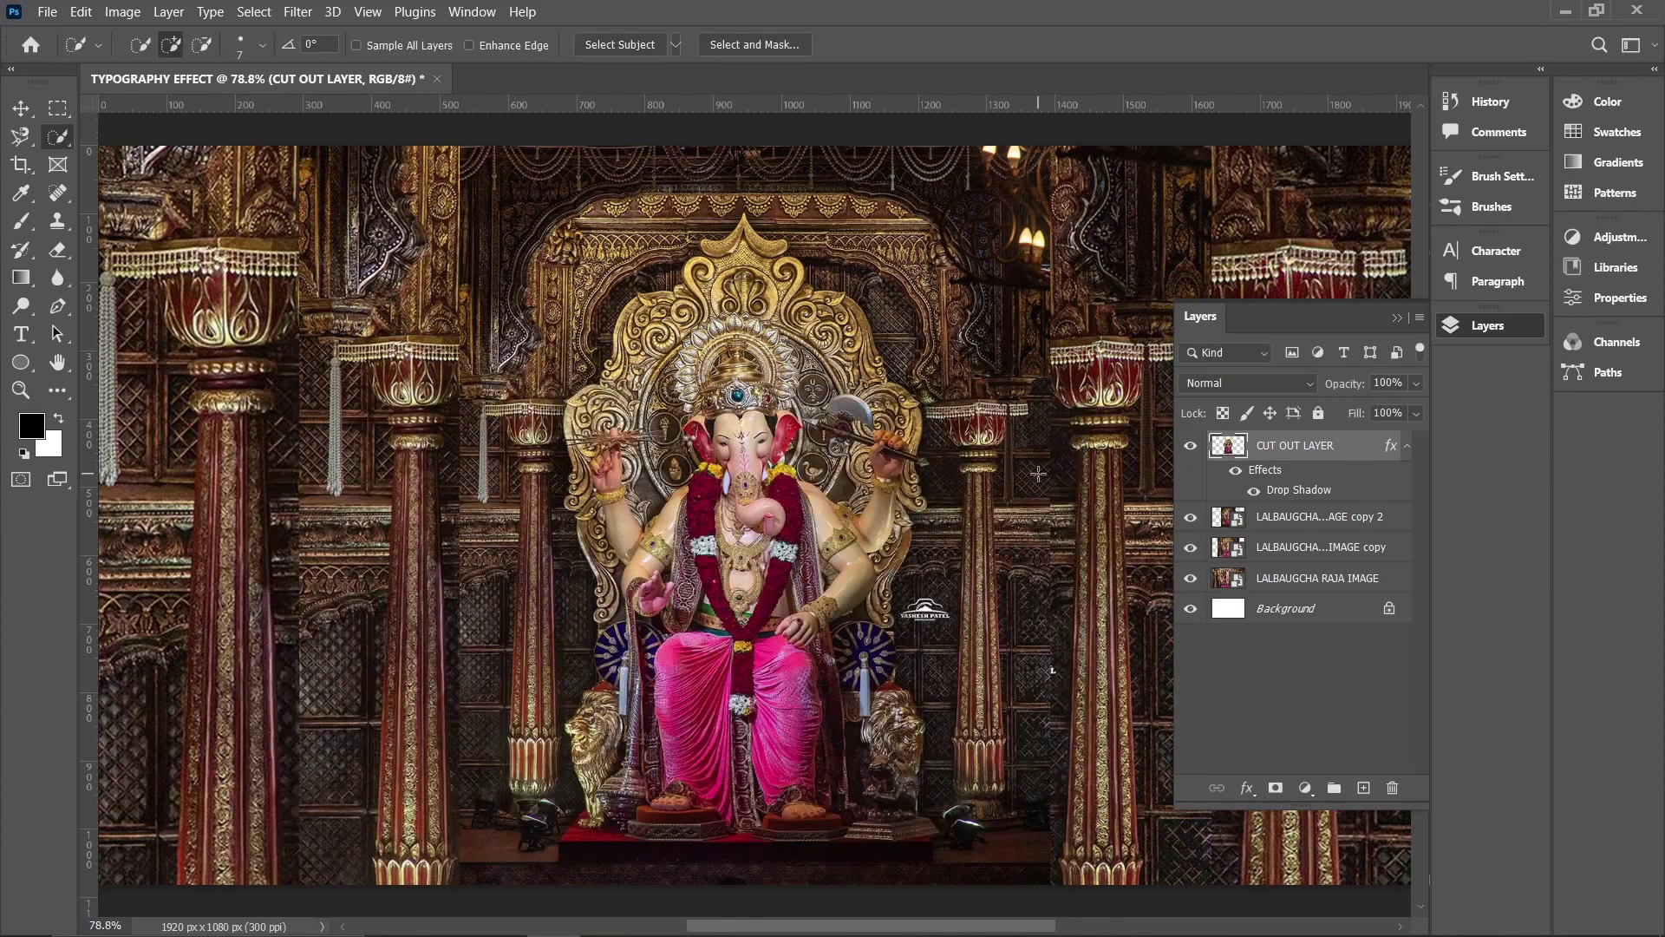
Apply a Gaussian Blur with a 3.6 pixel radius to the LALBAUGCHA RAJA IMAGE copy 2 layer
click(1298, 523)
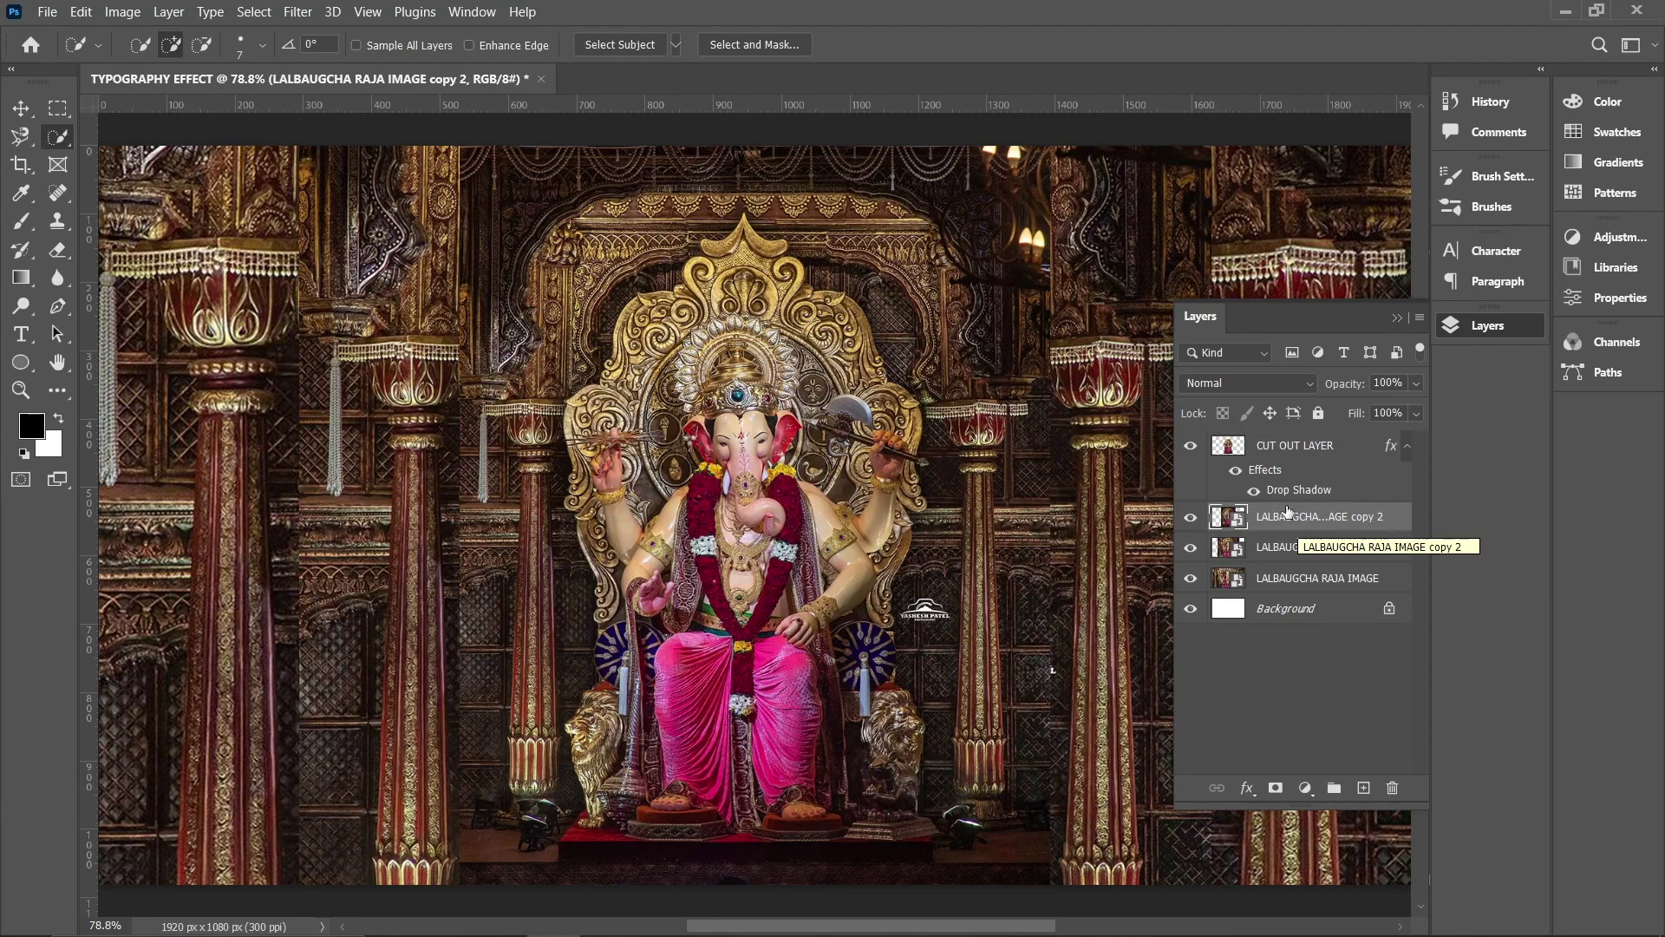
click(298, 12)
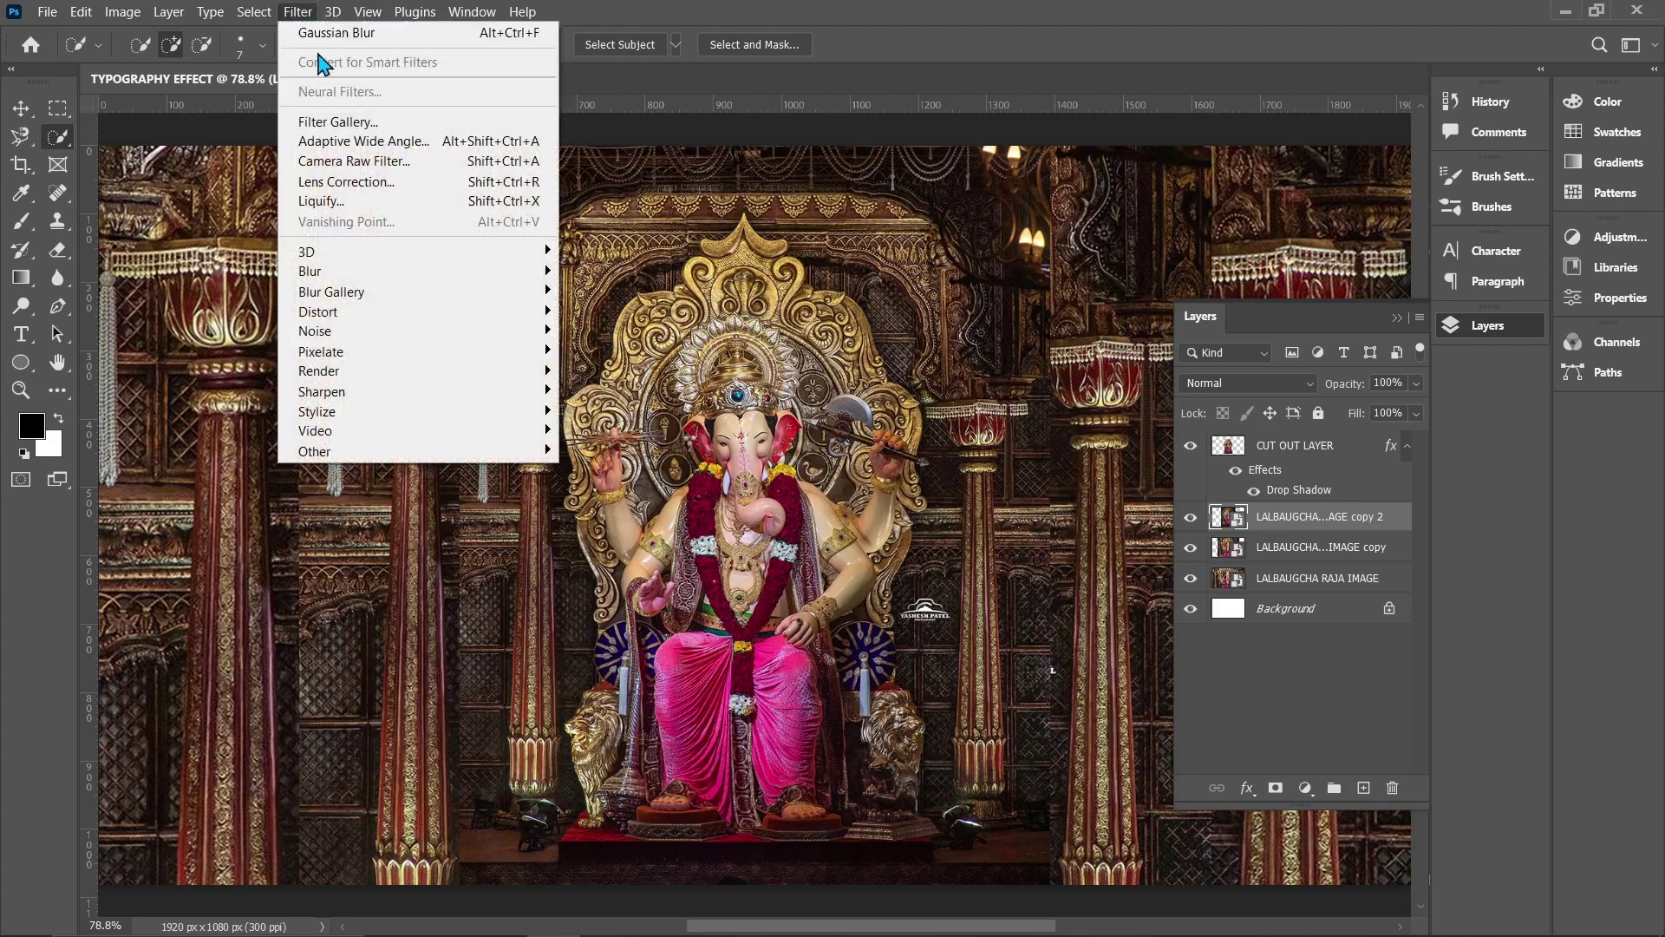
mouse_move(340, 274)
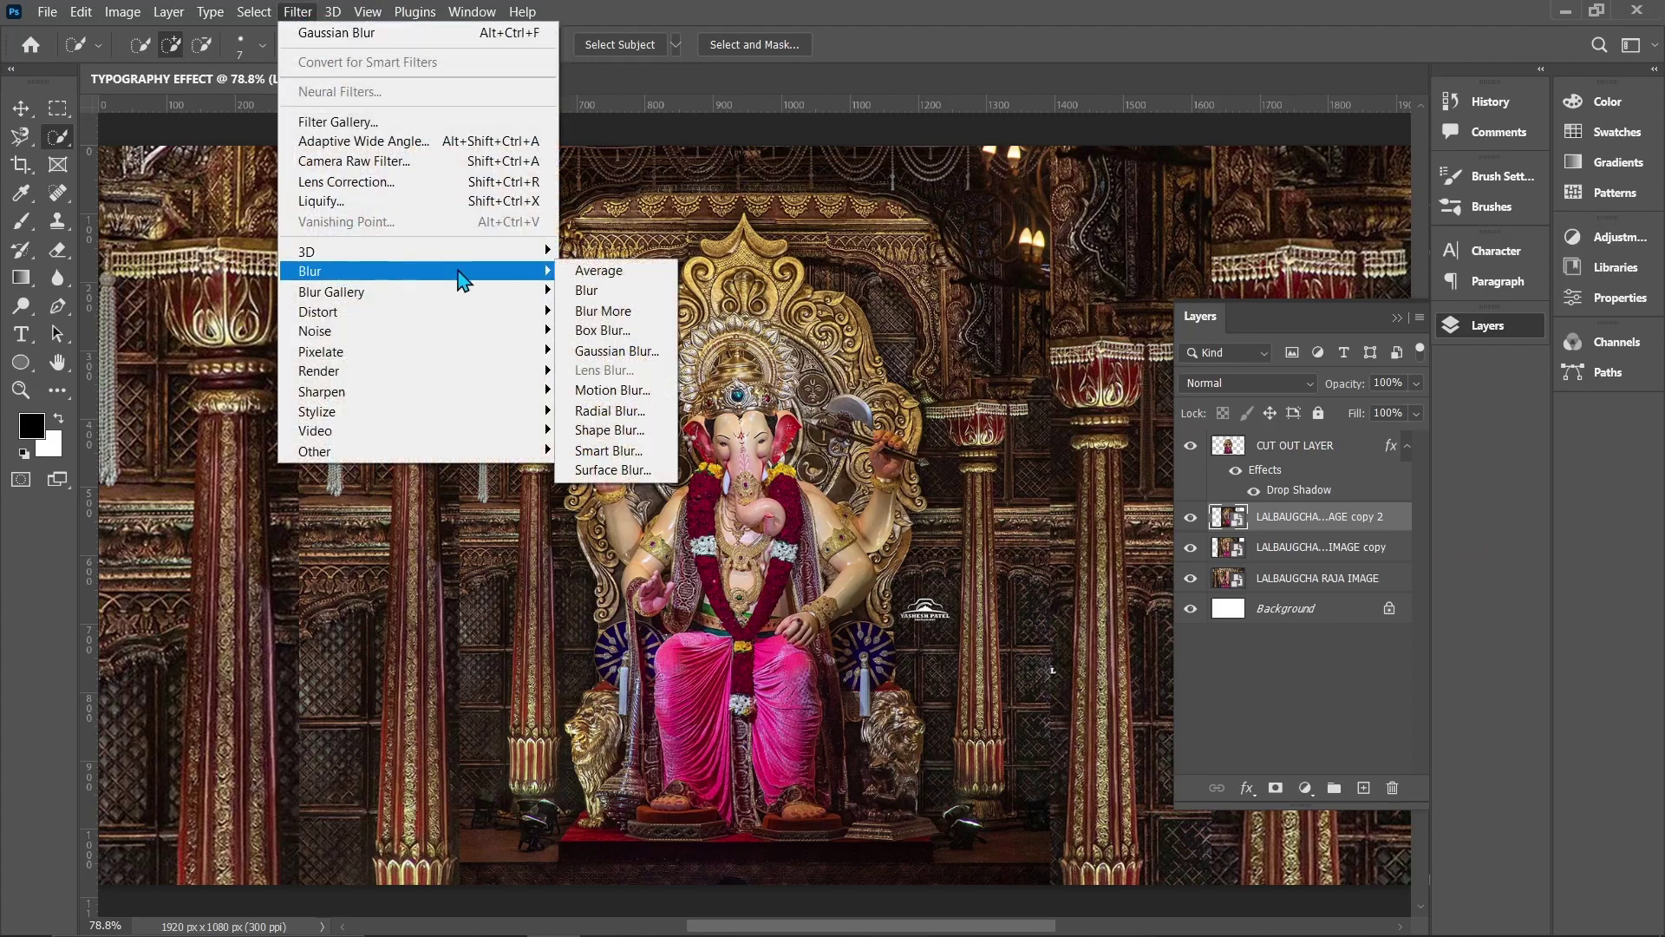
click(611, 352)
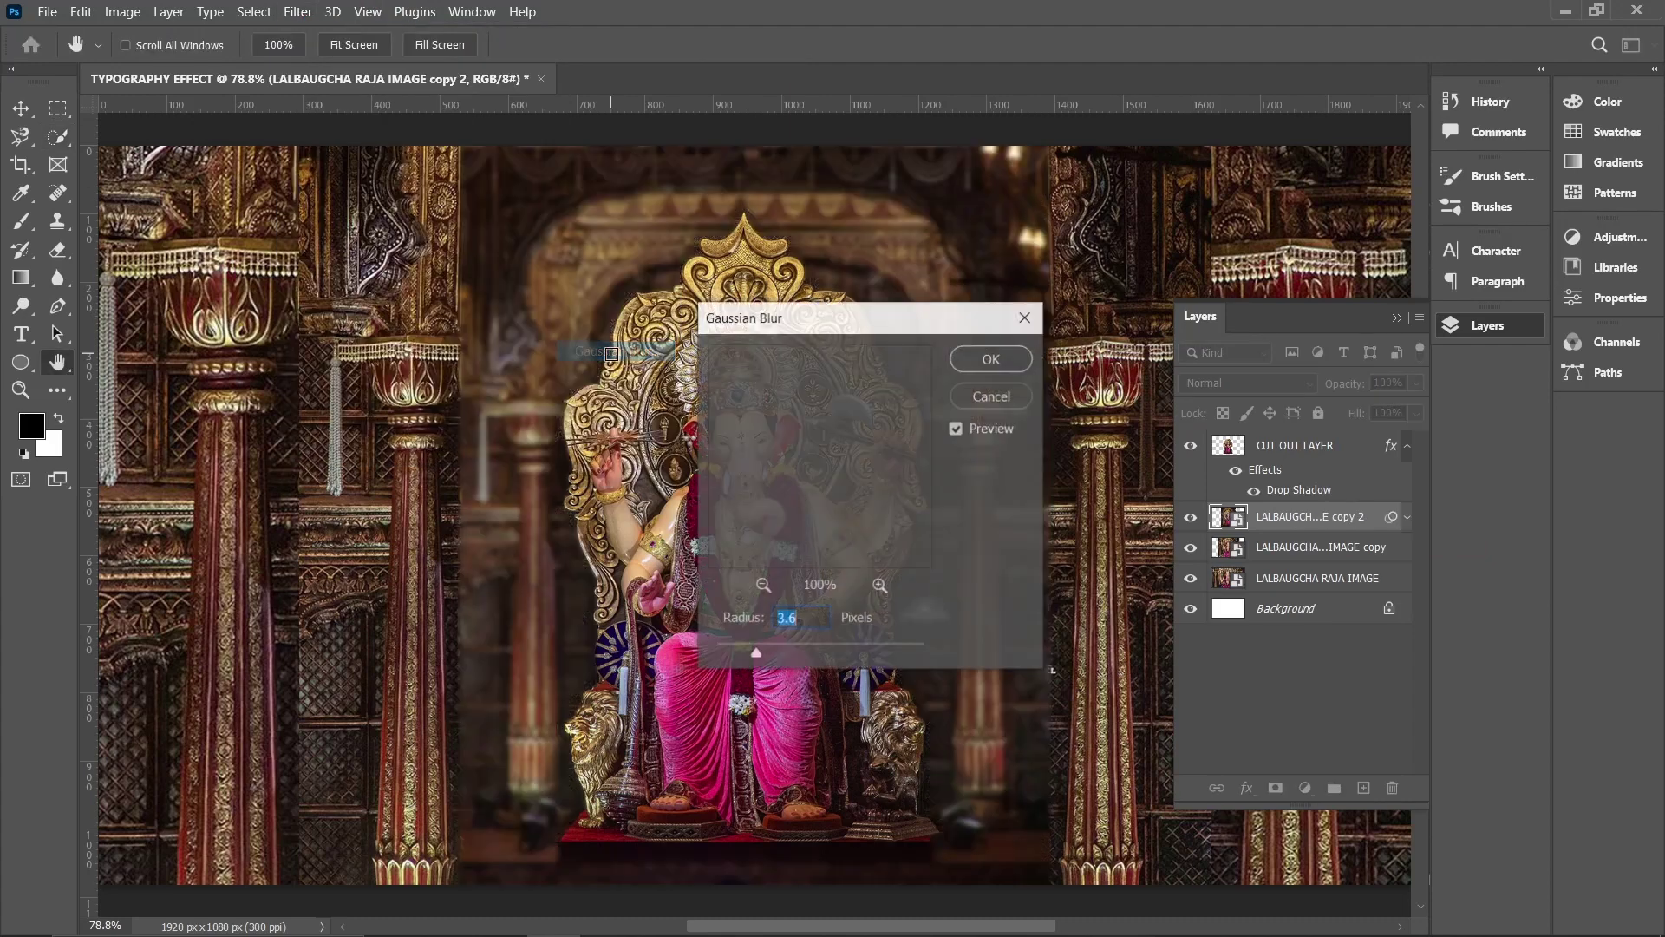
drag(792, 324, 1014, 395)
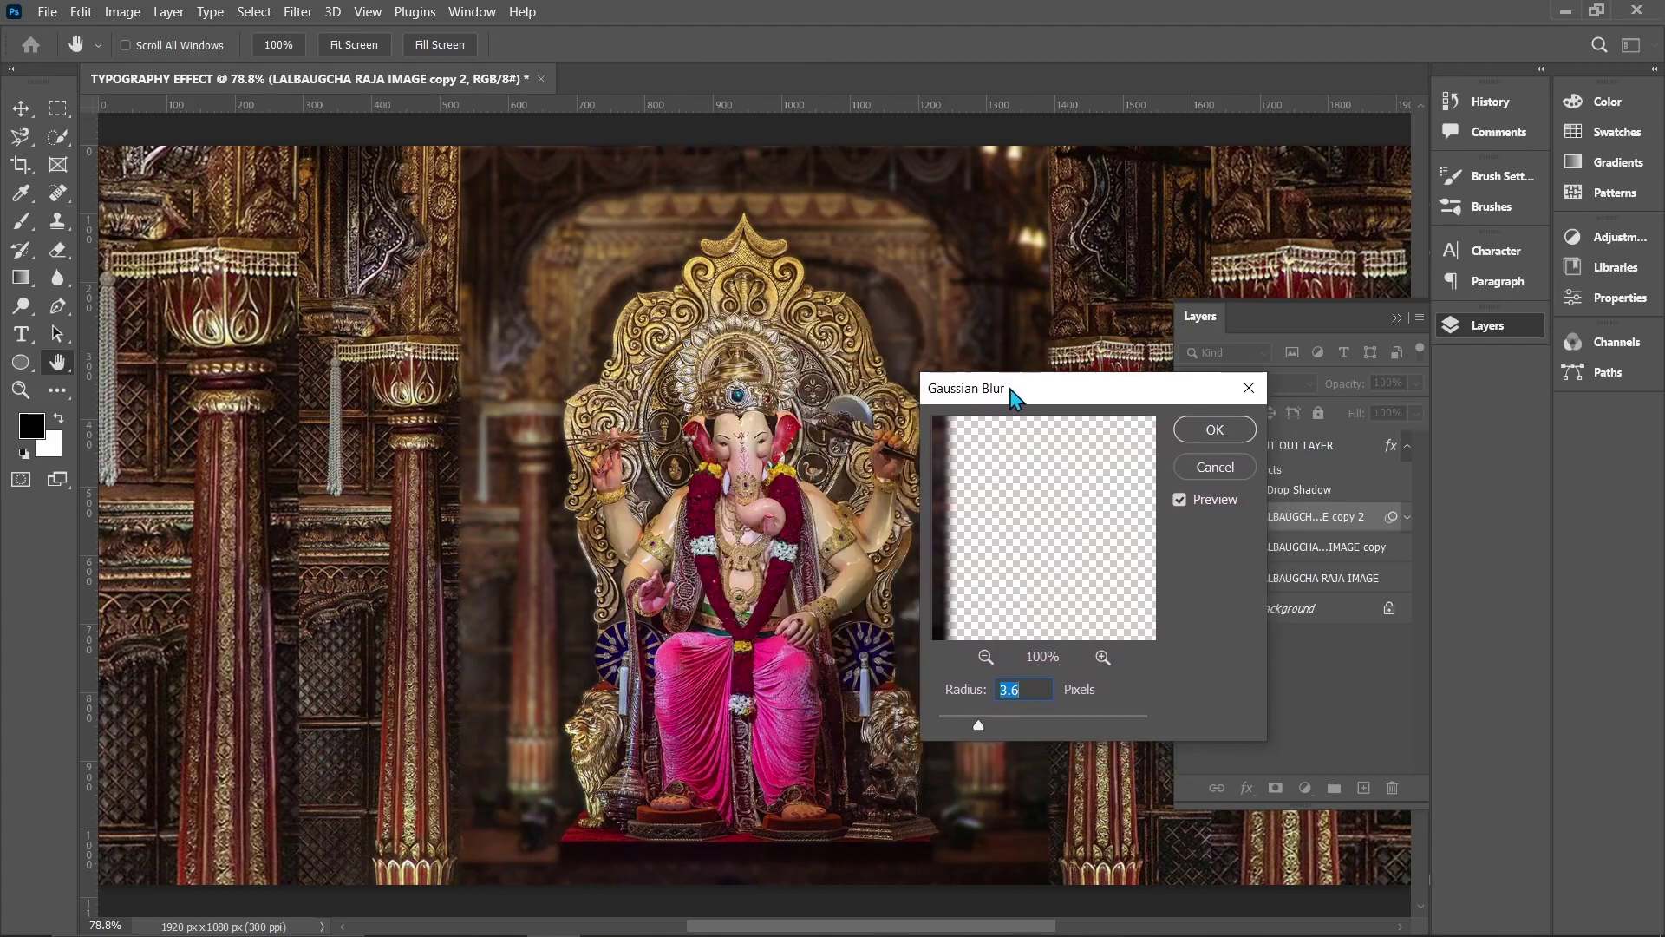
click(1030, 696)
click(1185, 434)
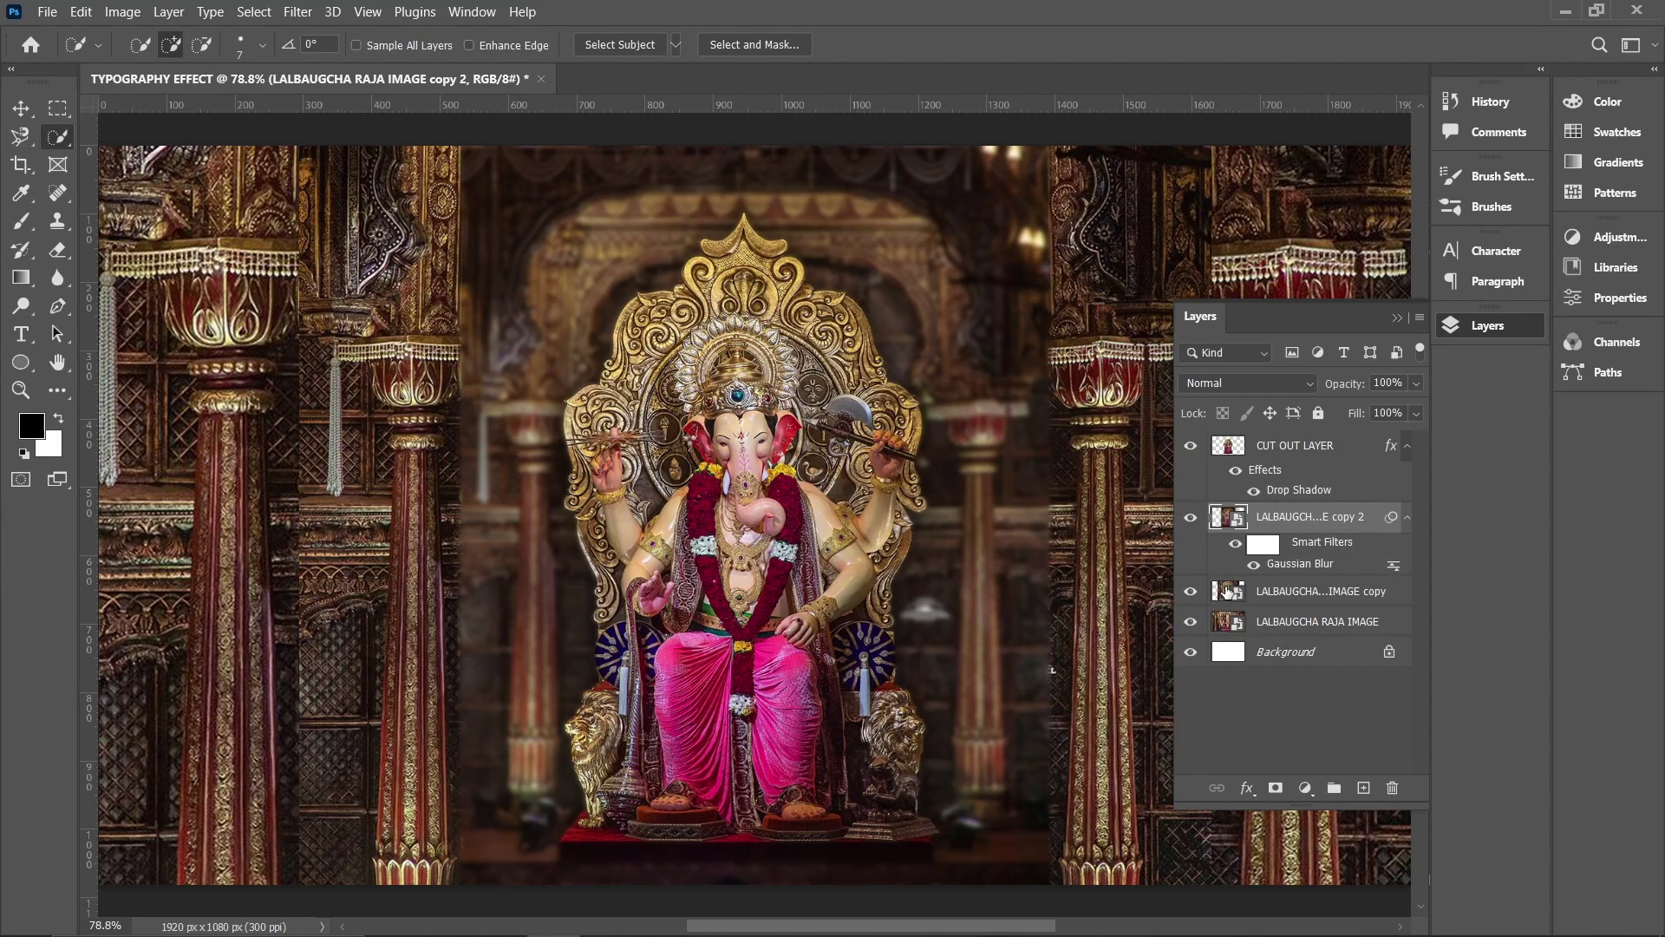
Apply a Gaussian Blur with a 3.6 pixel radius to the LALBAUGCHA RAJA IMAGE copy layer
click(1262, 598)
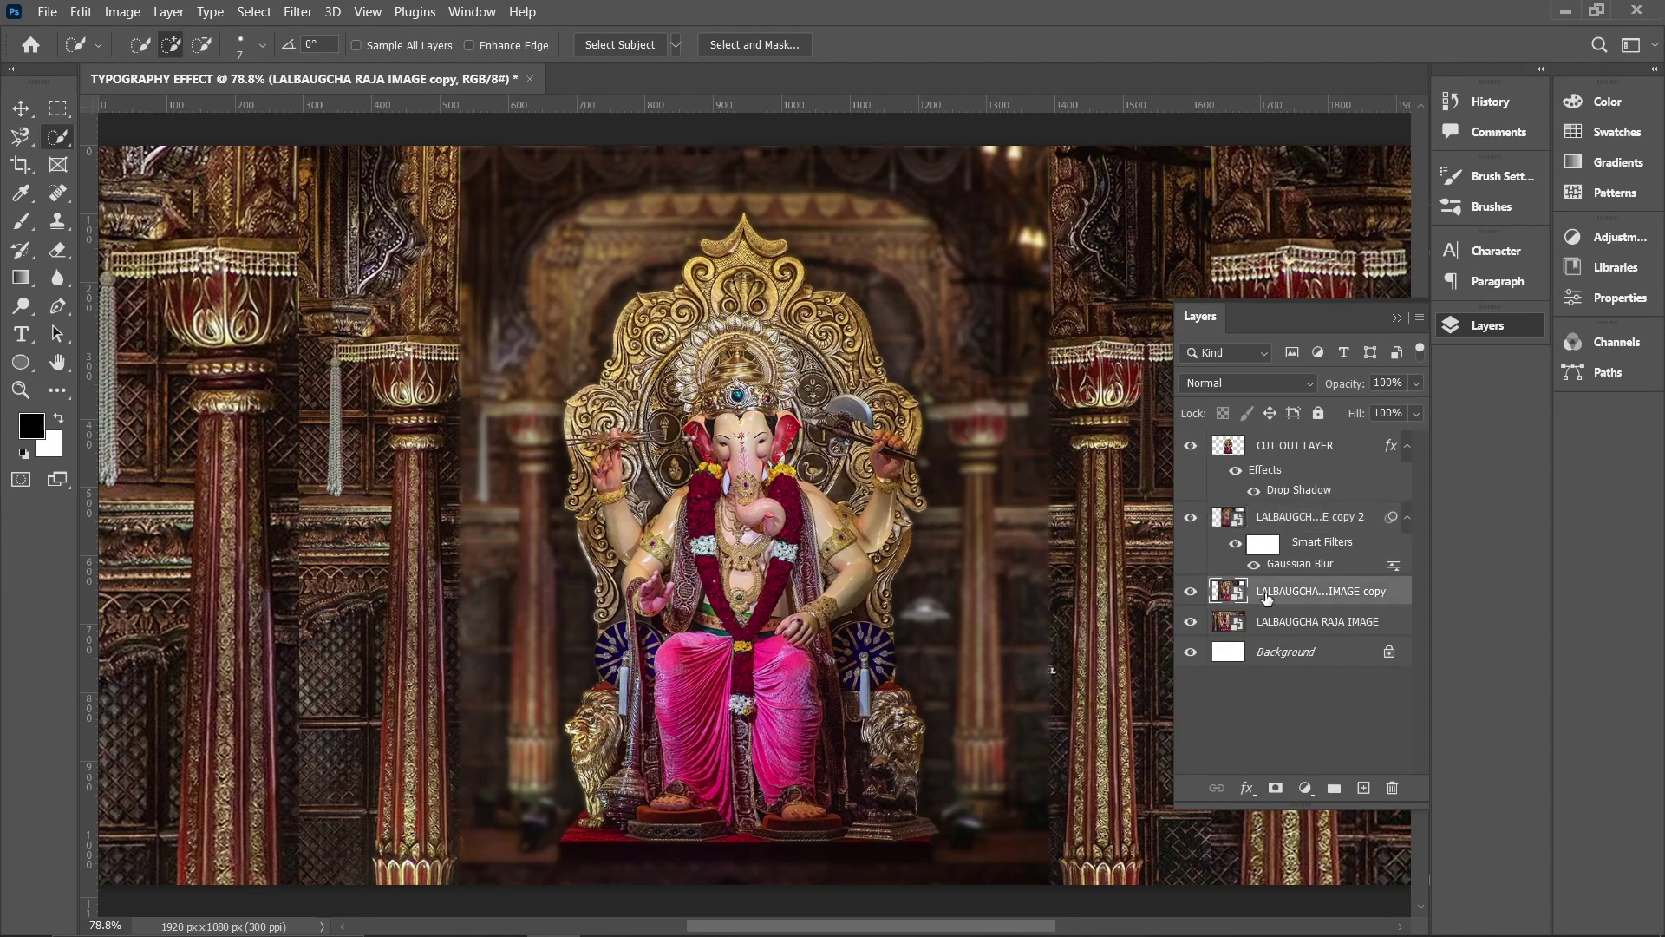
click(296, 13)
mouse_move(416, 270)
click(607, 350)
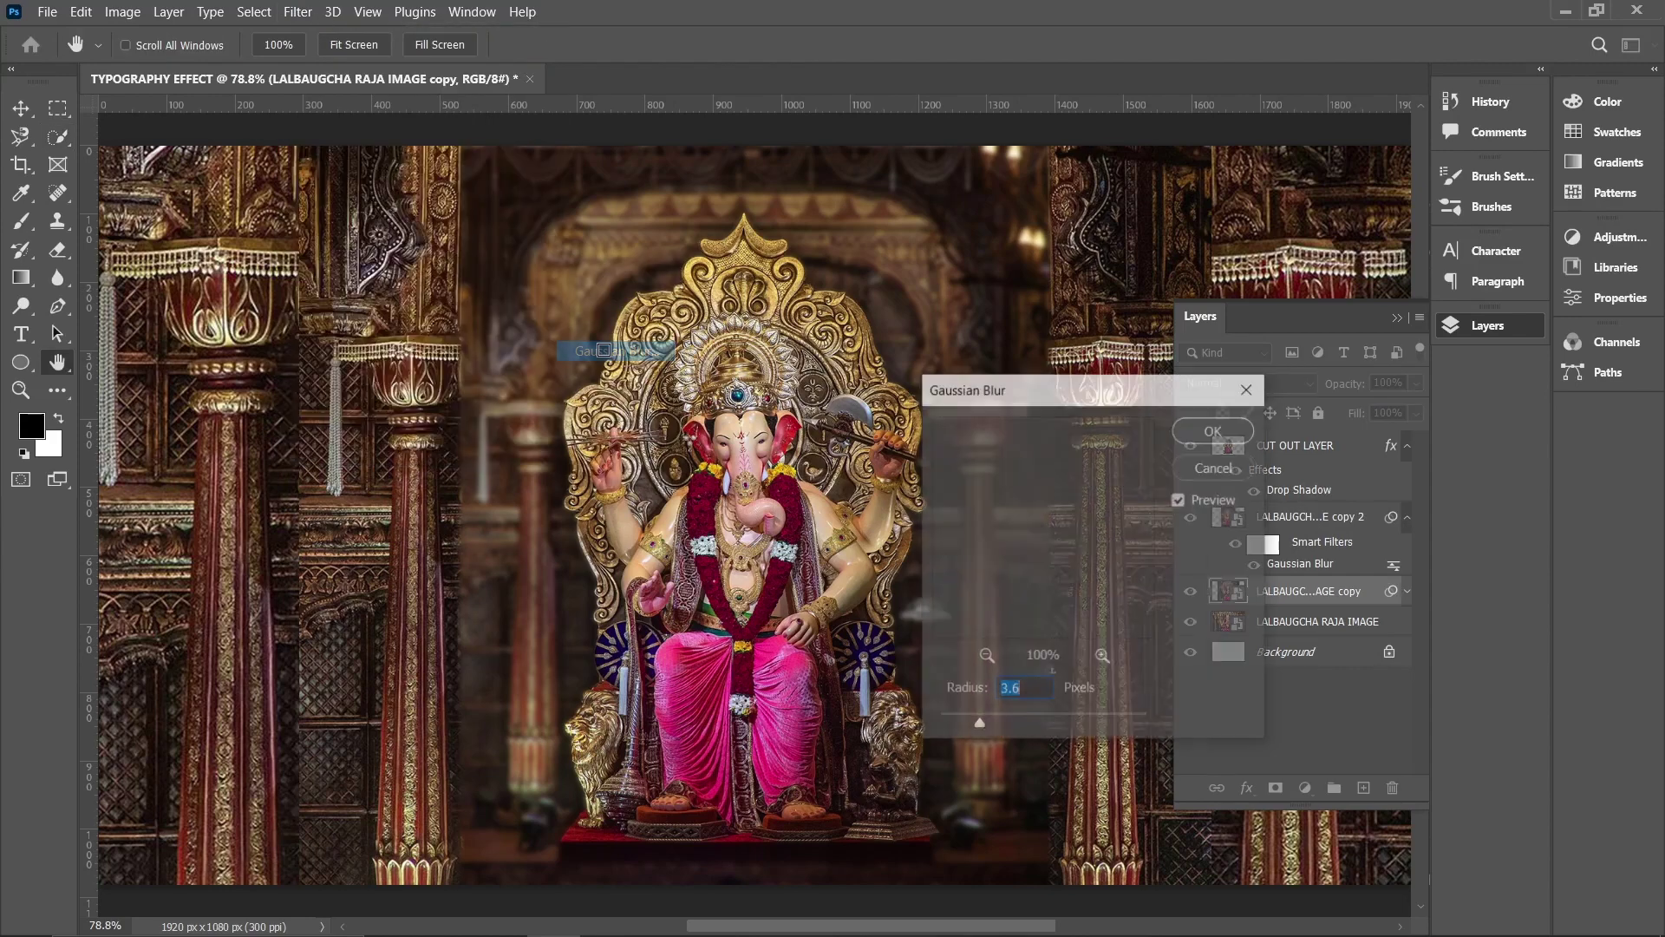
click(1213, 438)
Collapse the smart filter lists of both blurred copies and select the original LALBAUGCHA RAJA IMAGE layer
click(1299, 698)
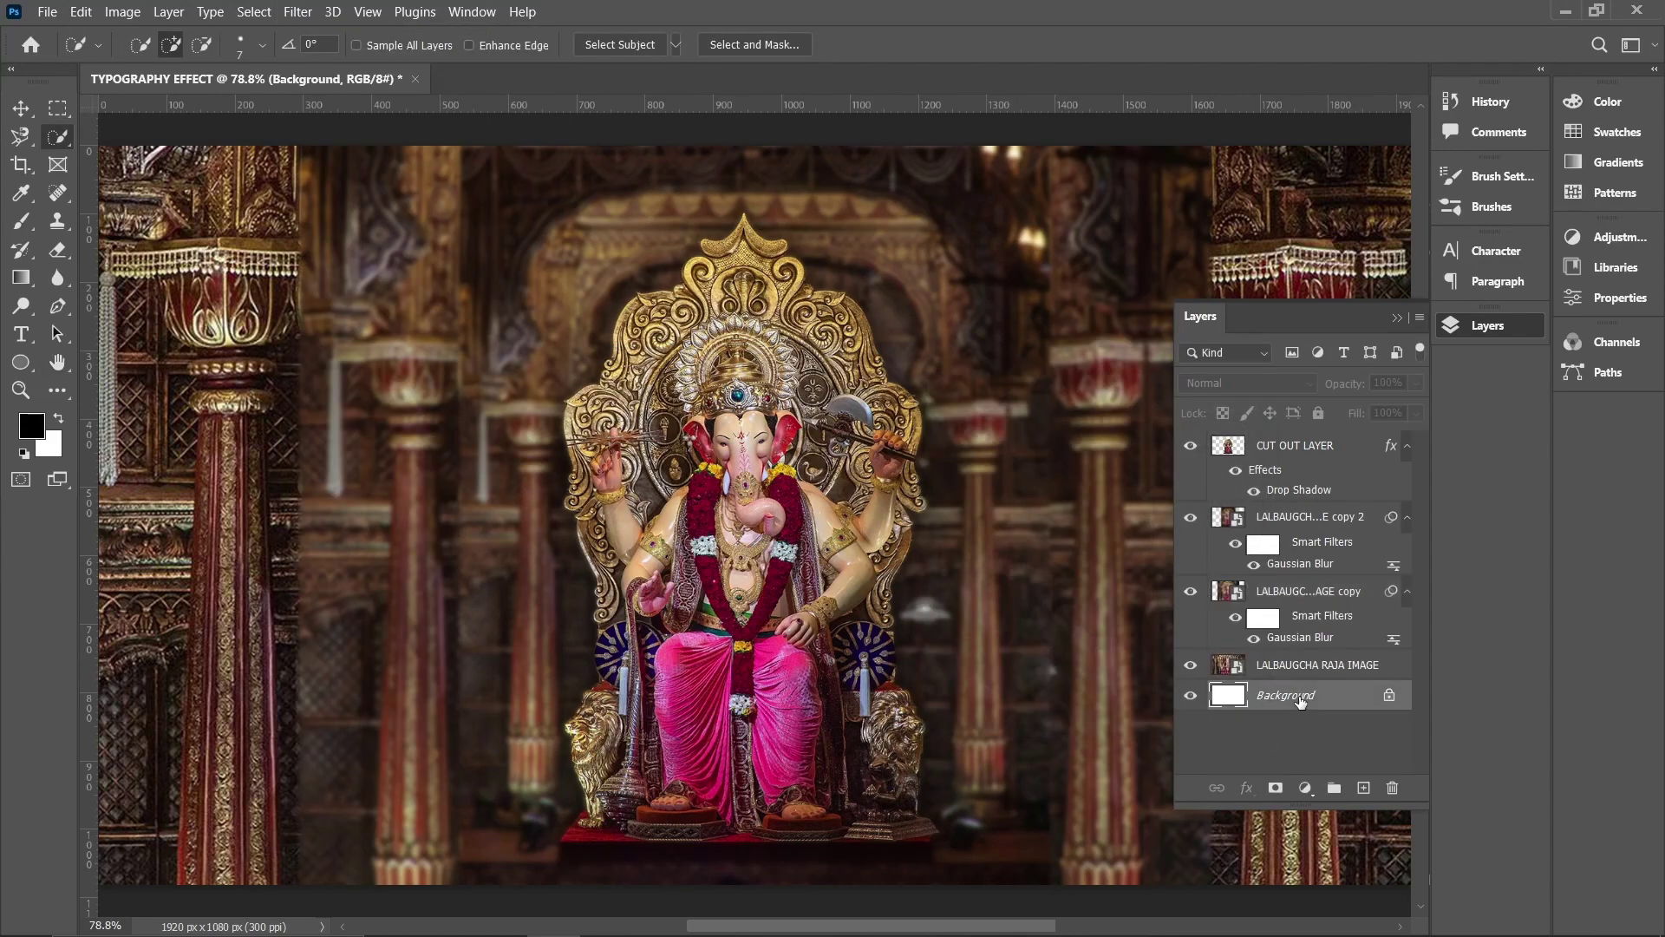
click(1308, 591)
click(1317, 664)
click(1407, 590)
click(1407, 517)
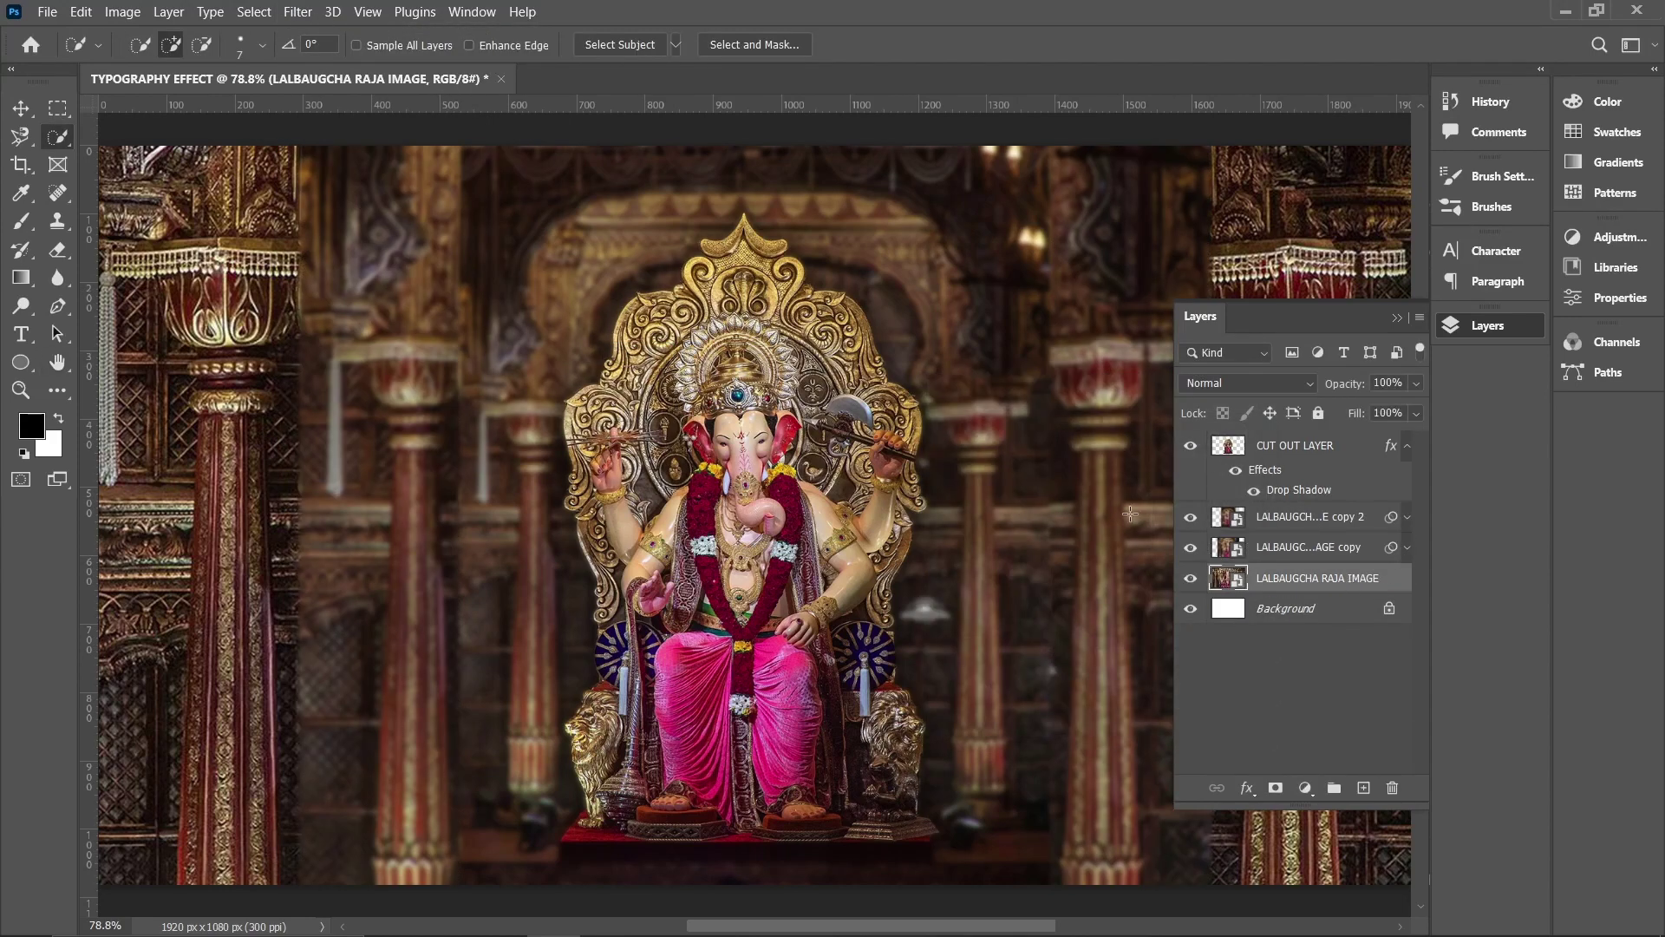
Apply a 3.6 pixel Gaussian Blur to the original LALBAUGCHA RAJA IMAGE layer and collapse its smart filter list
click(298, 11)
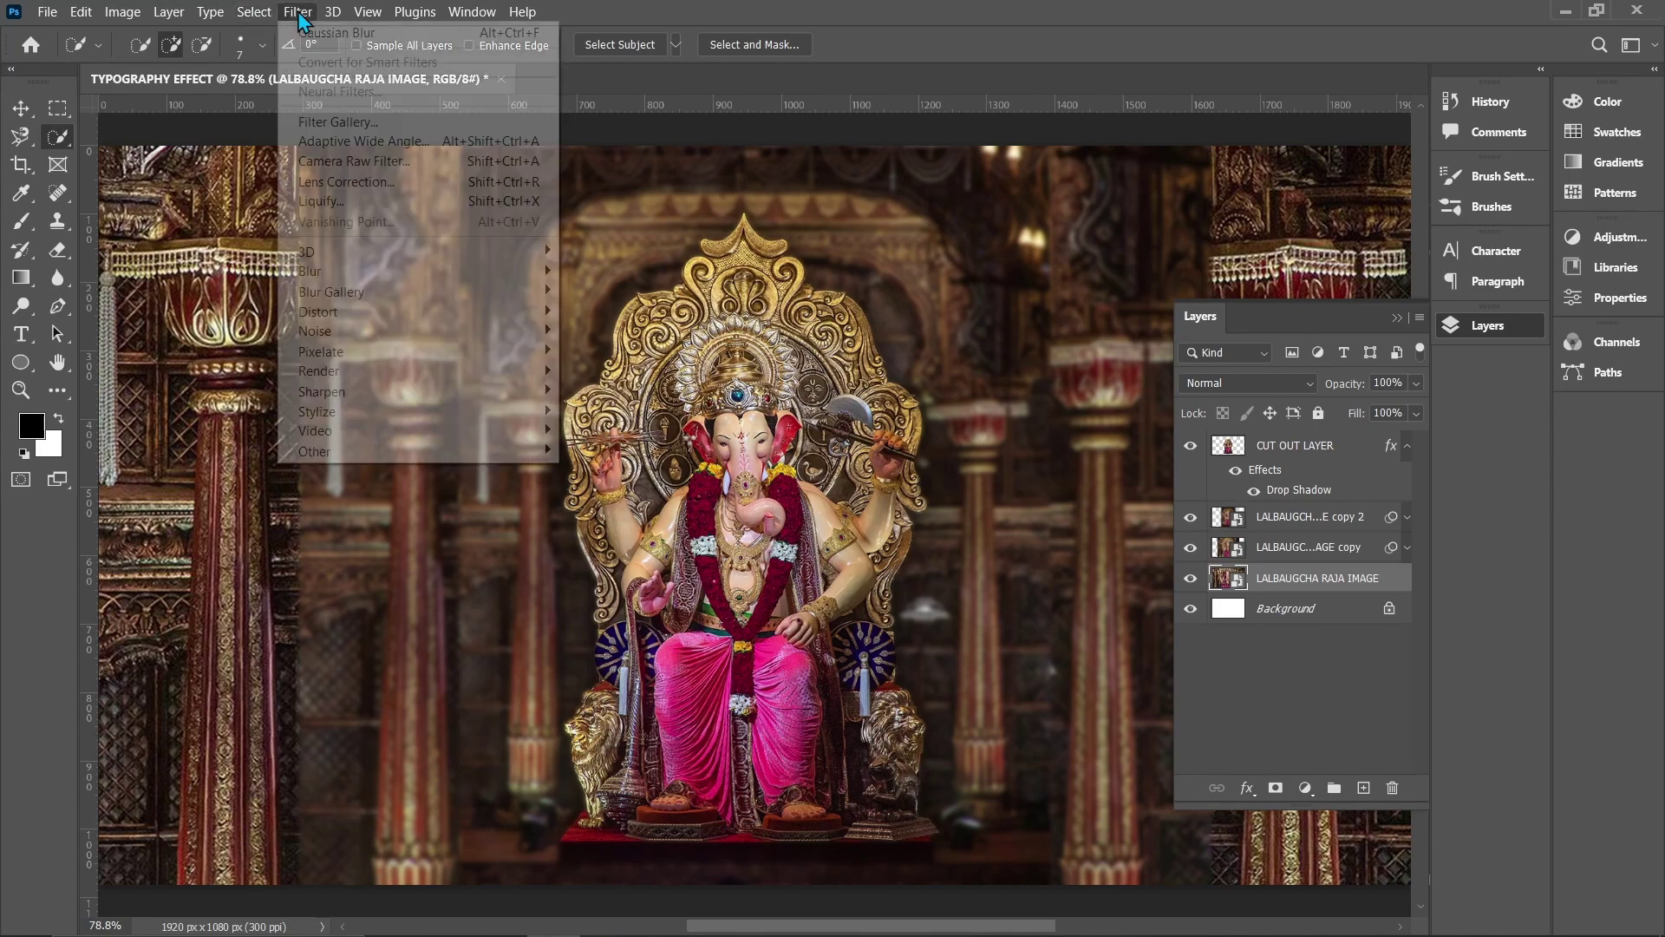
mouse_move(521, 271)
click(615, 351)
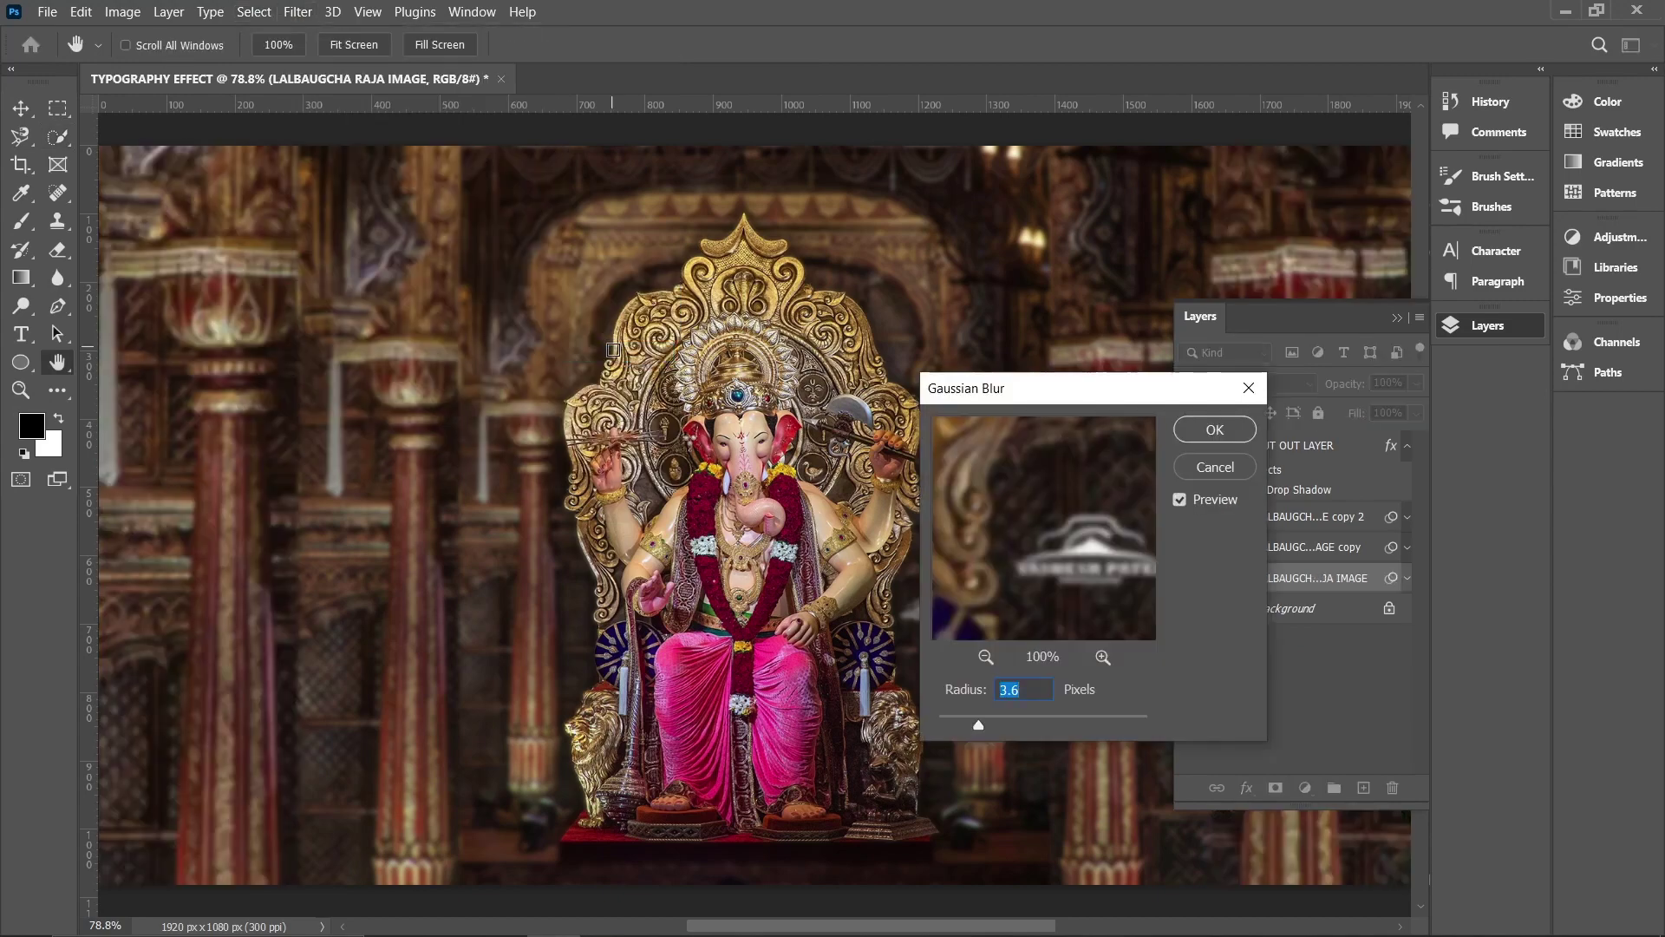
click(1204, 431)
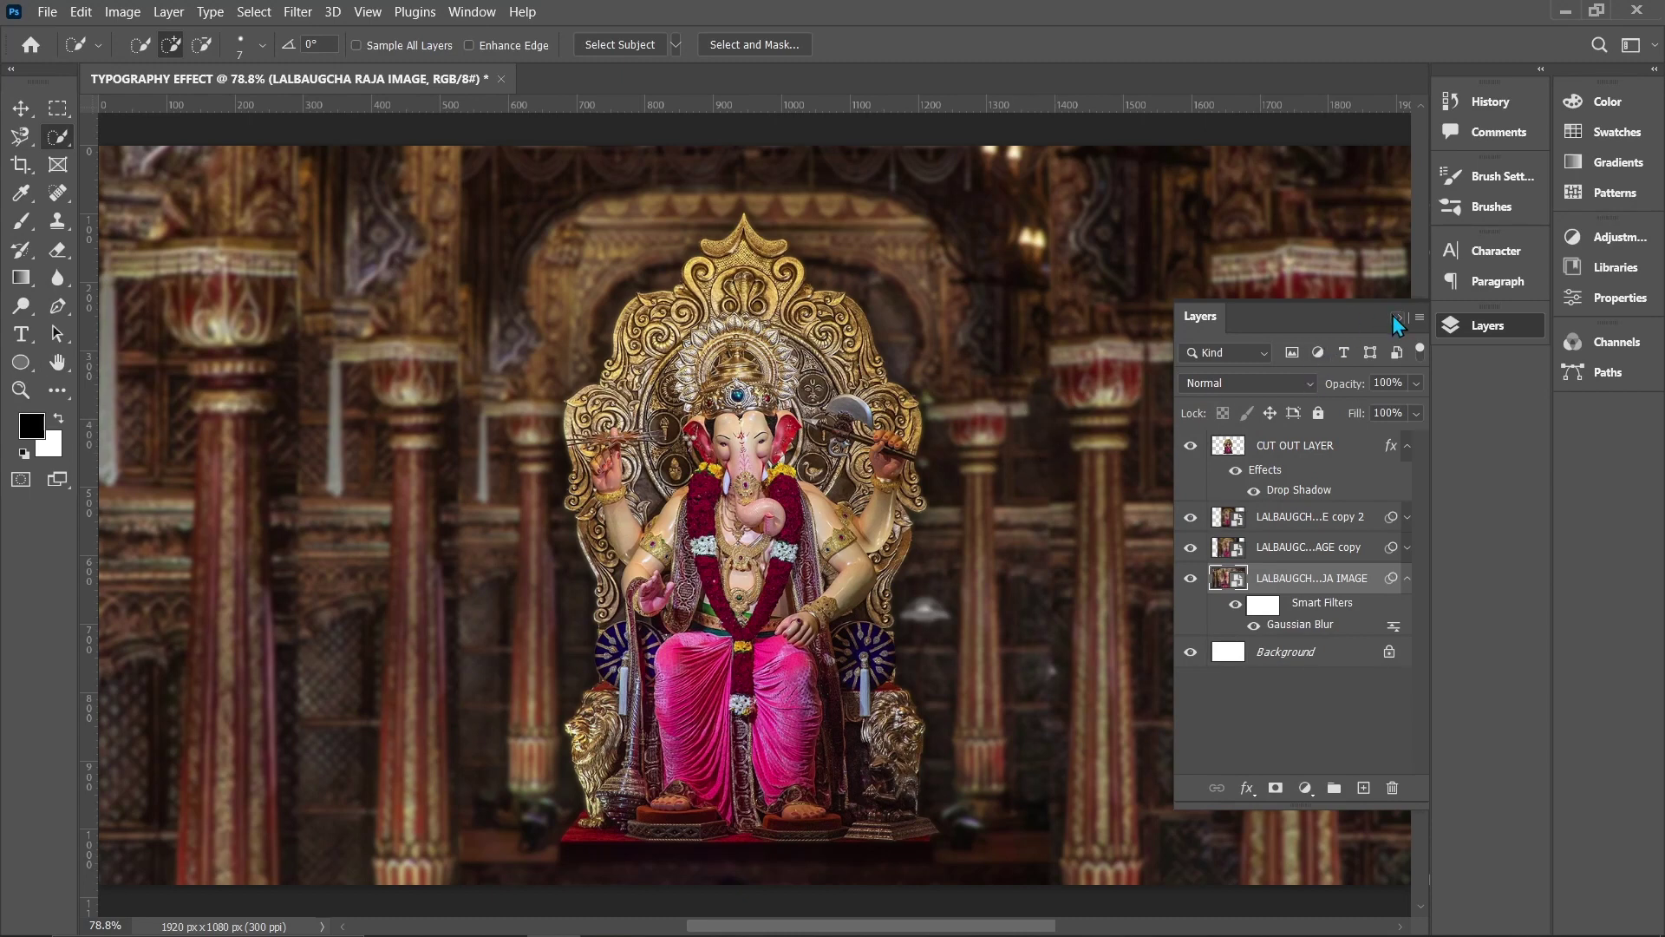
click(1407, 579)
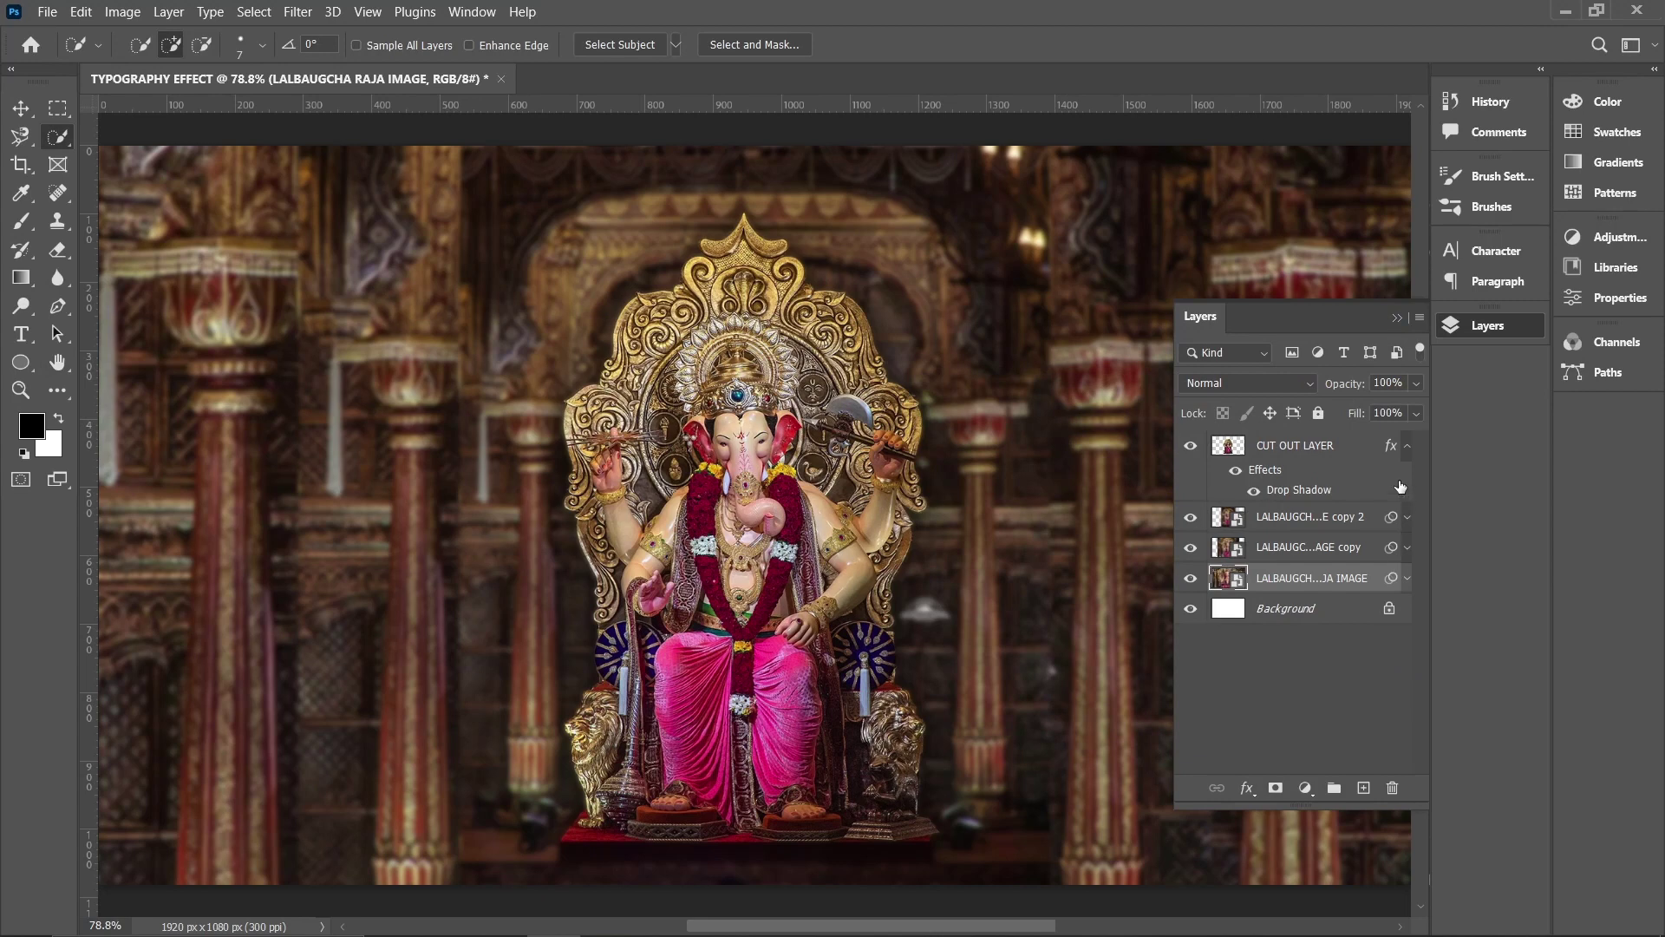
Place the LALBAUGCHA RAJA LOGO file as an embedded image above CUT OUT LAYER and move it down across the idol's torso
click(1340, 449)
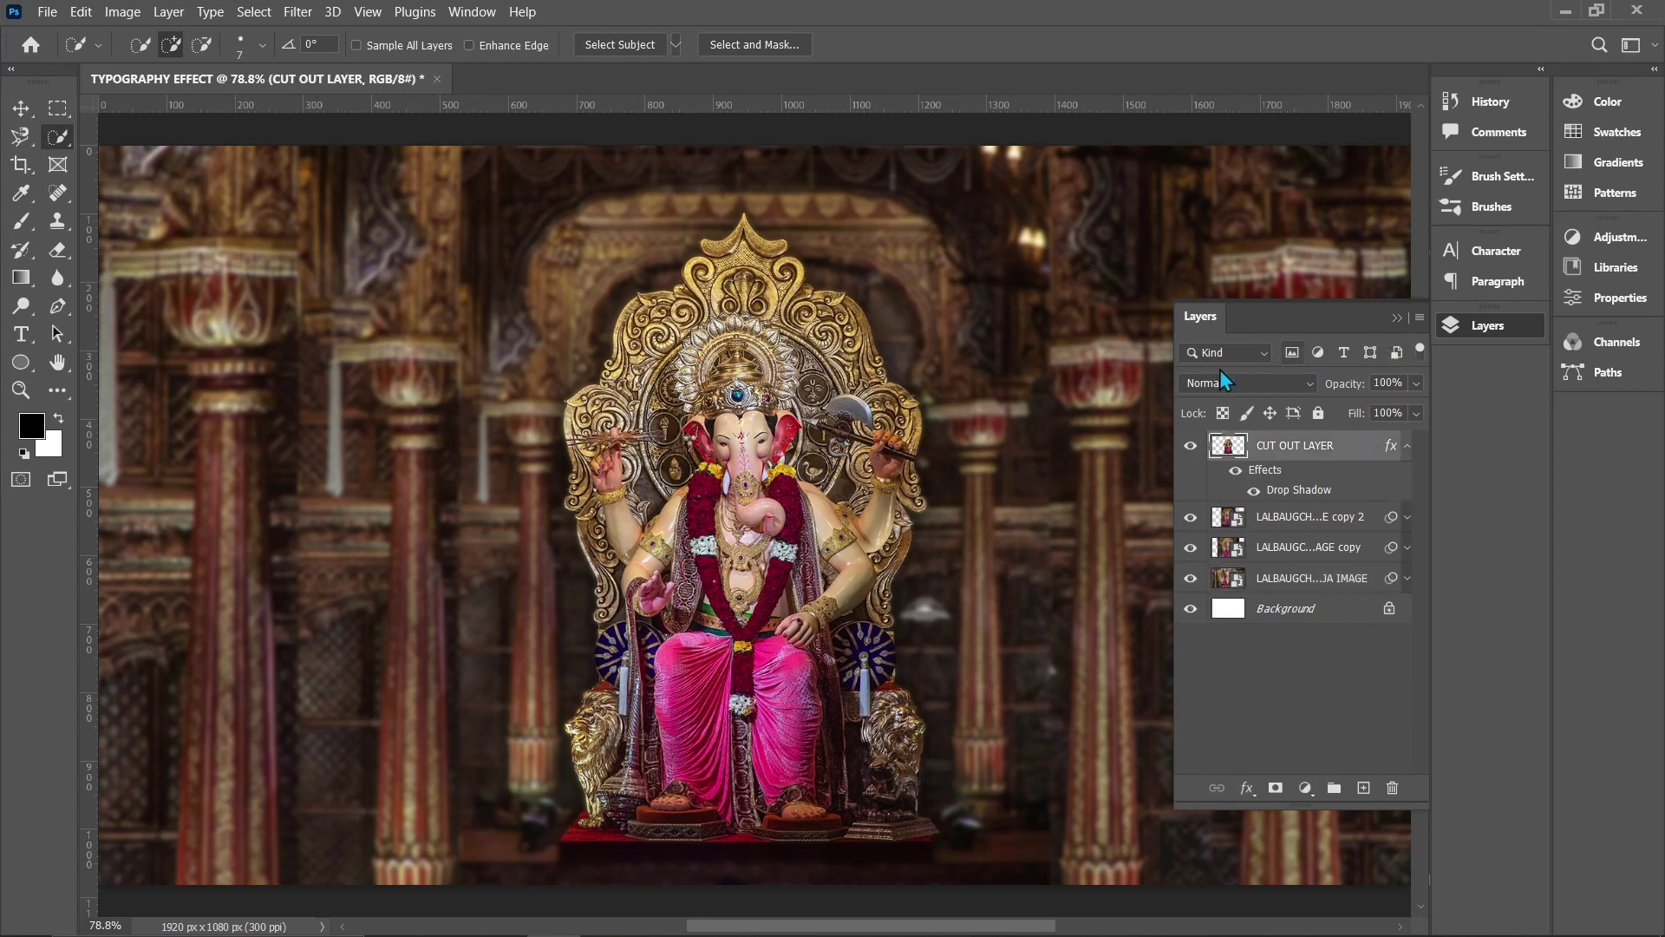
click(48, 12)
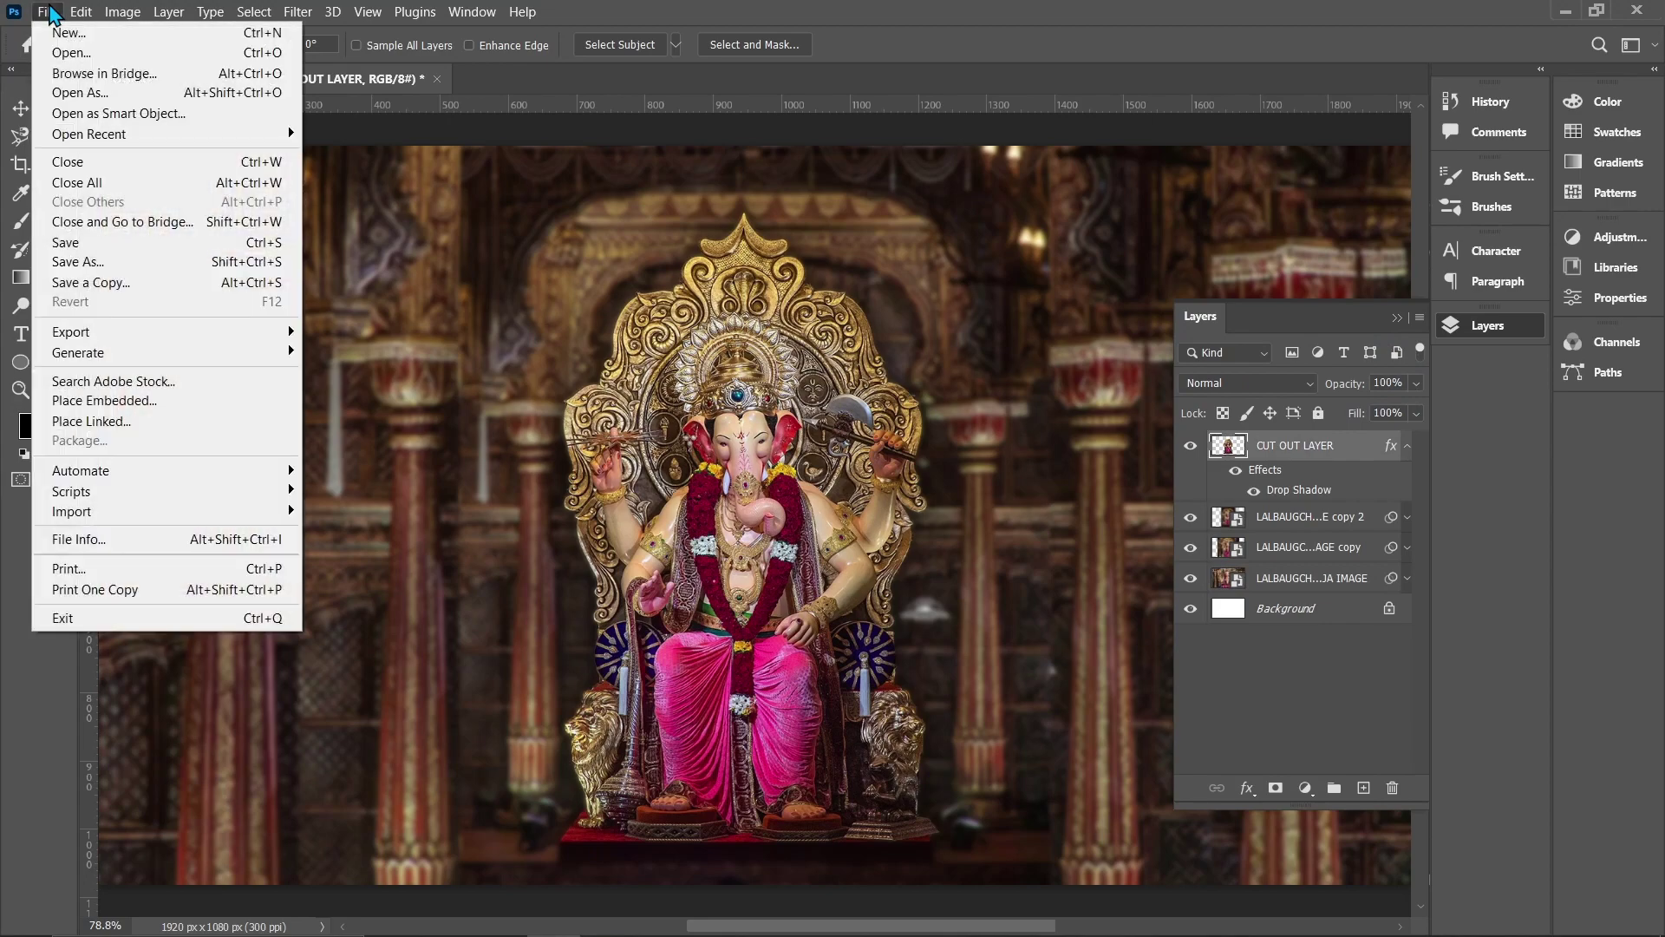
click(145, 405)
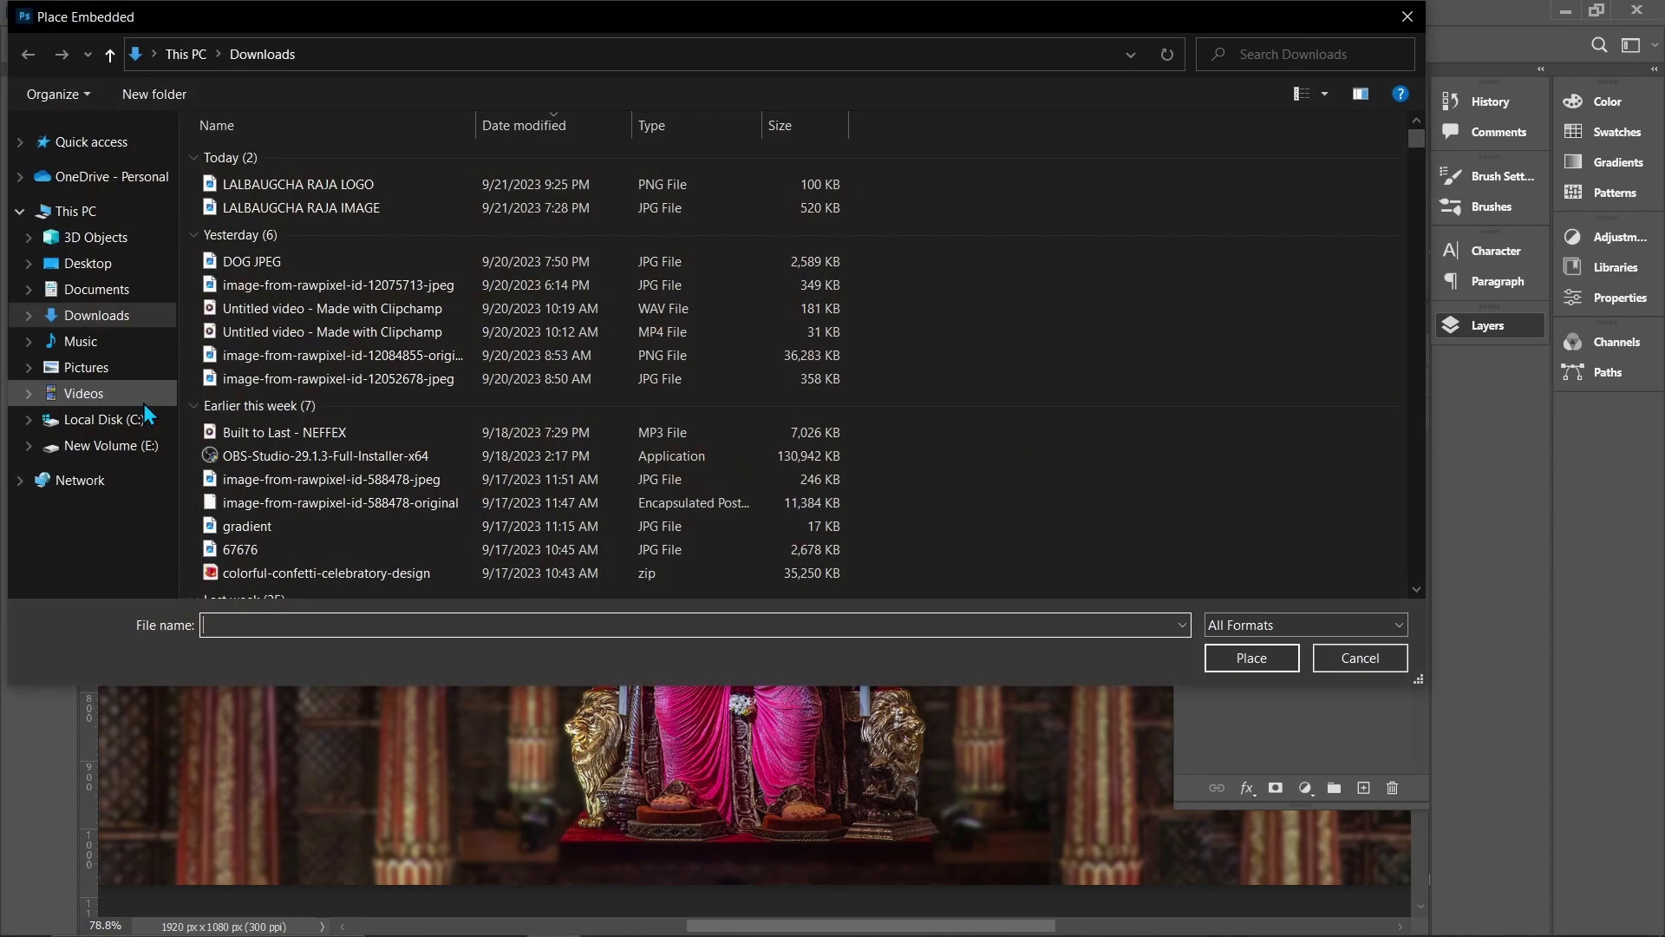
click(284, 185)
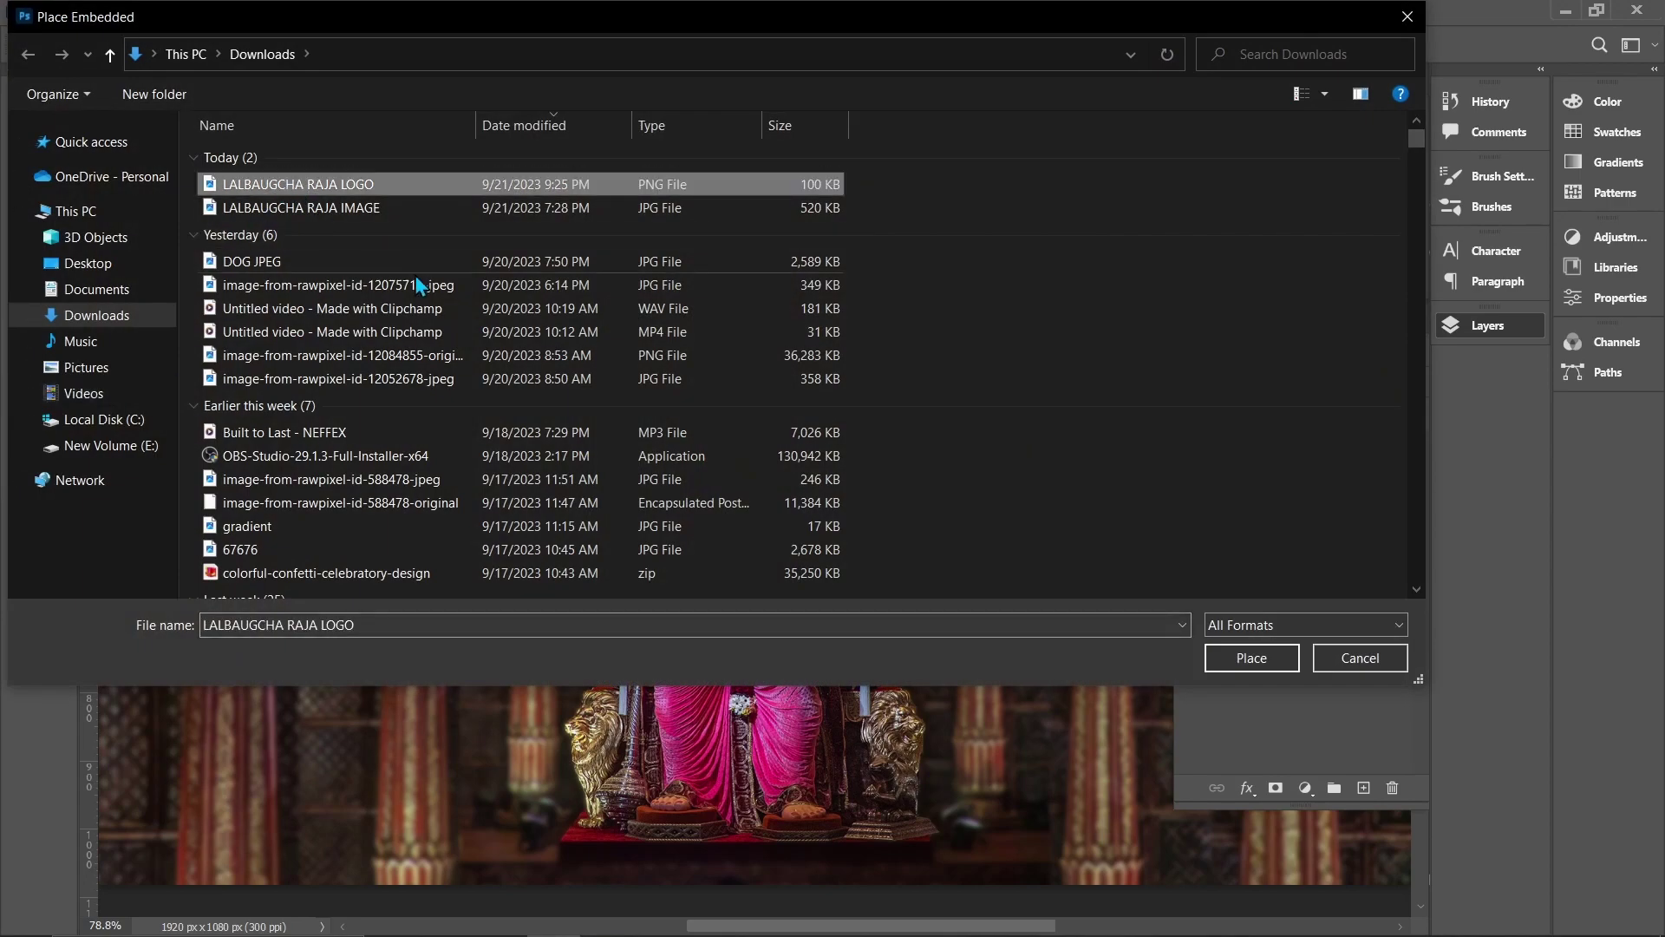
click(1252, 662)
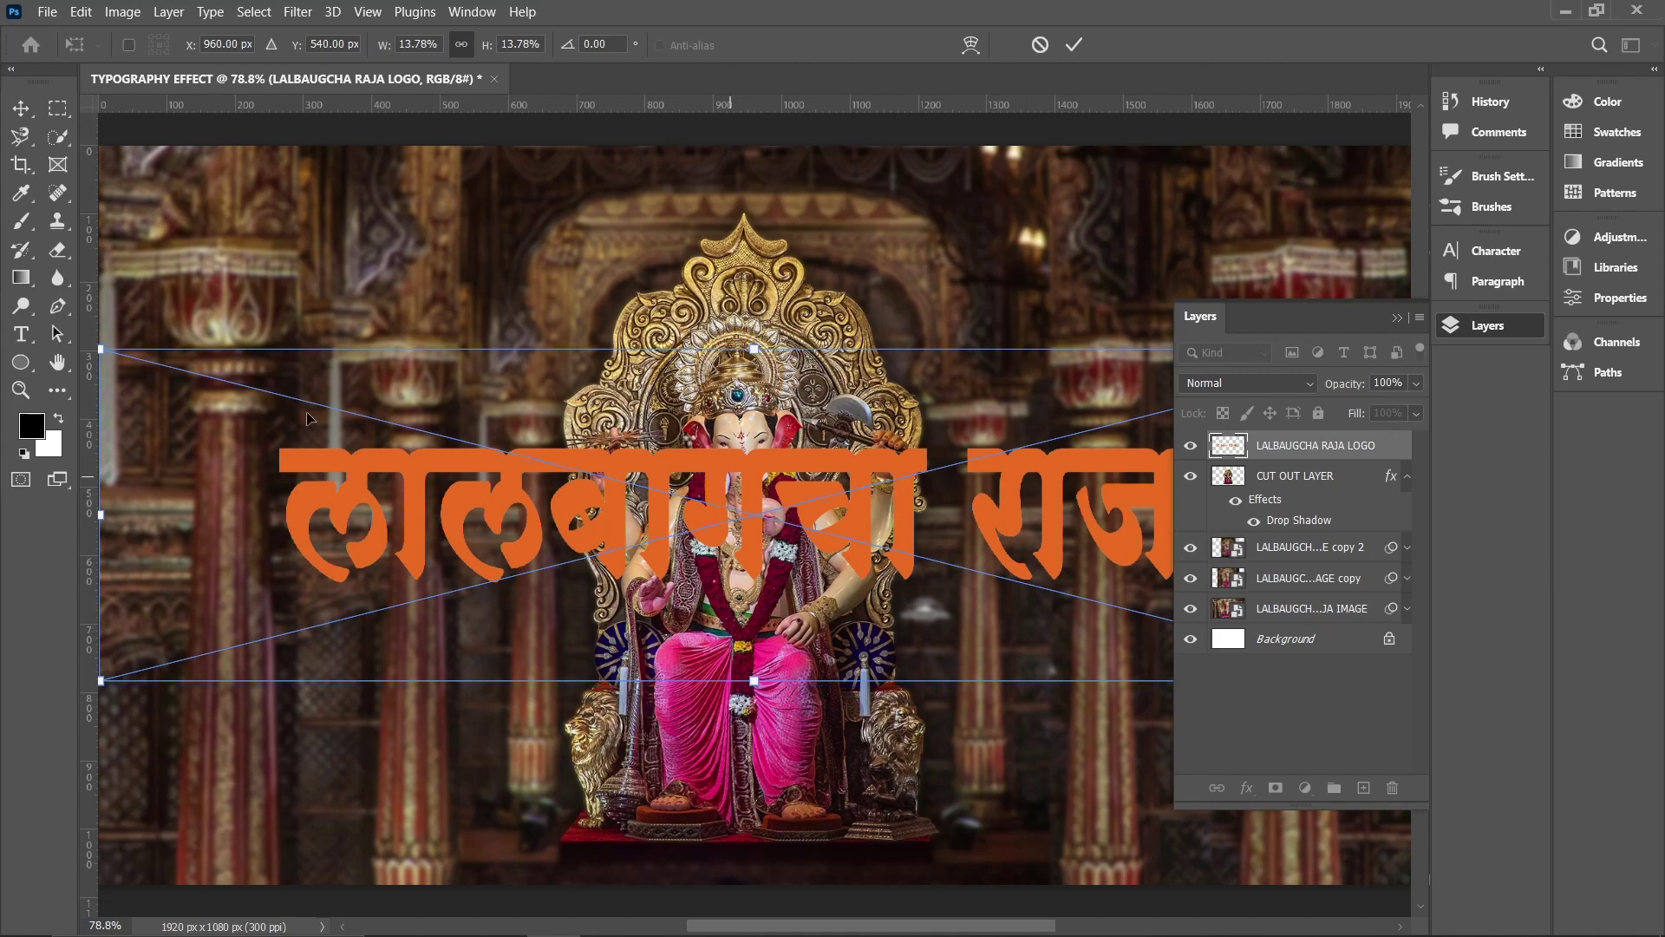
click(19, 115)
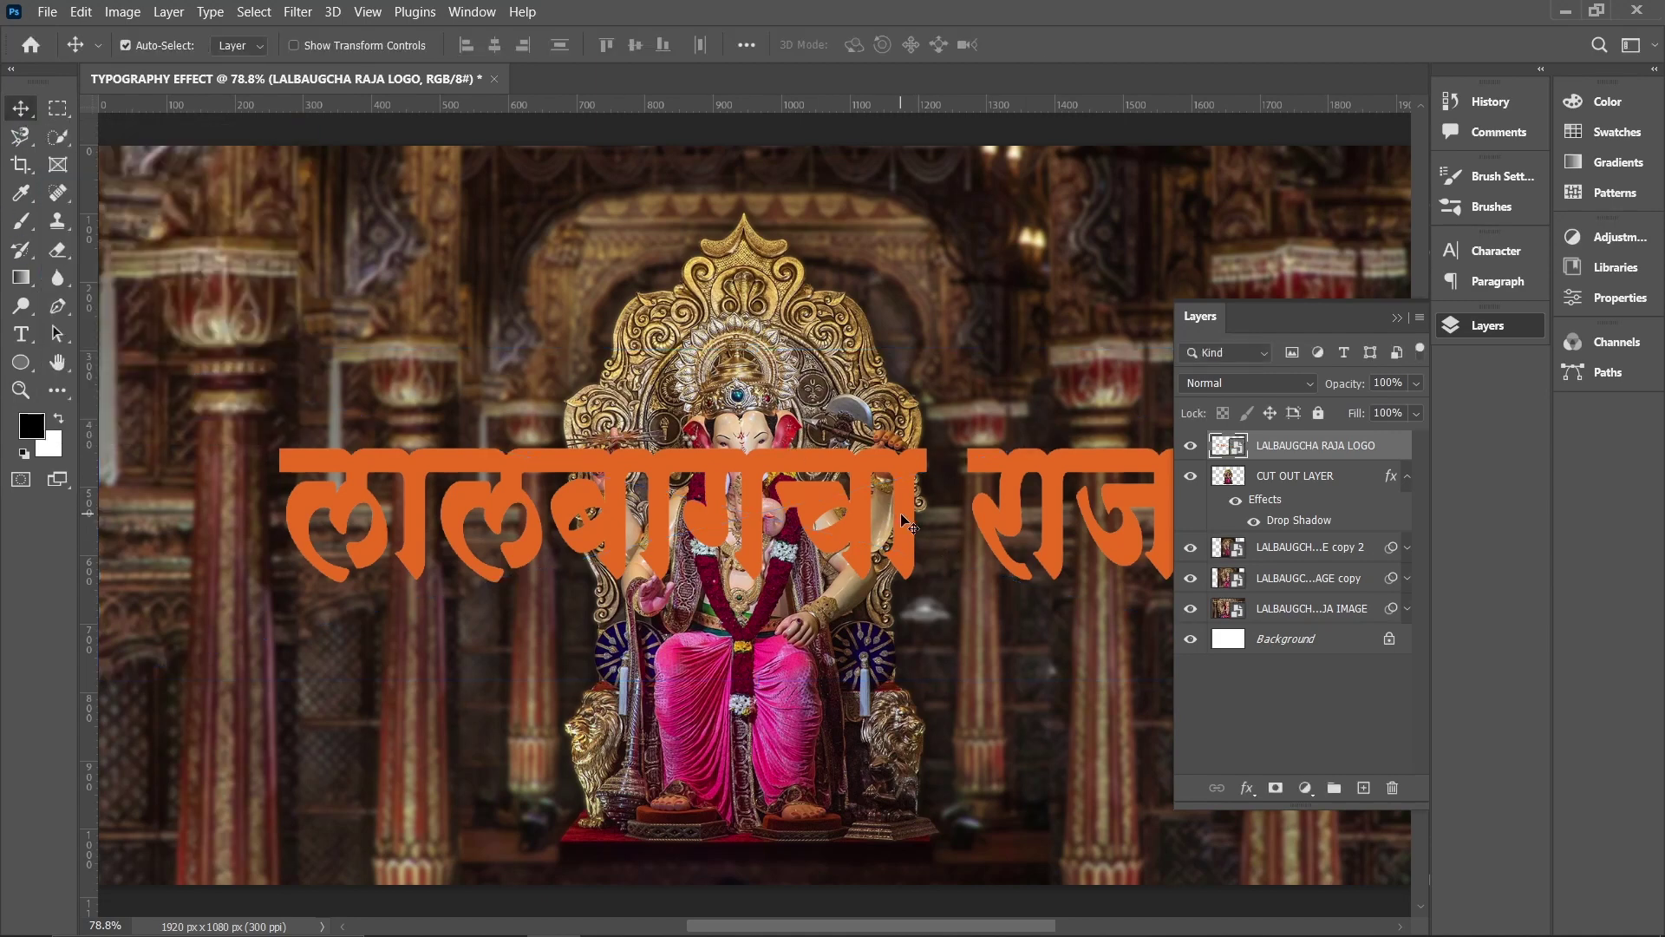
drag(902, 517, 902, 585)
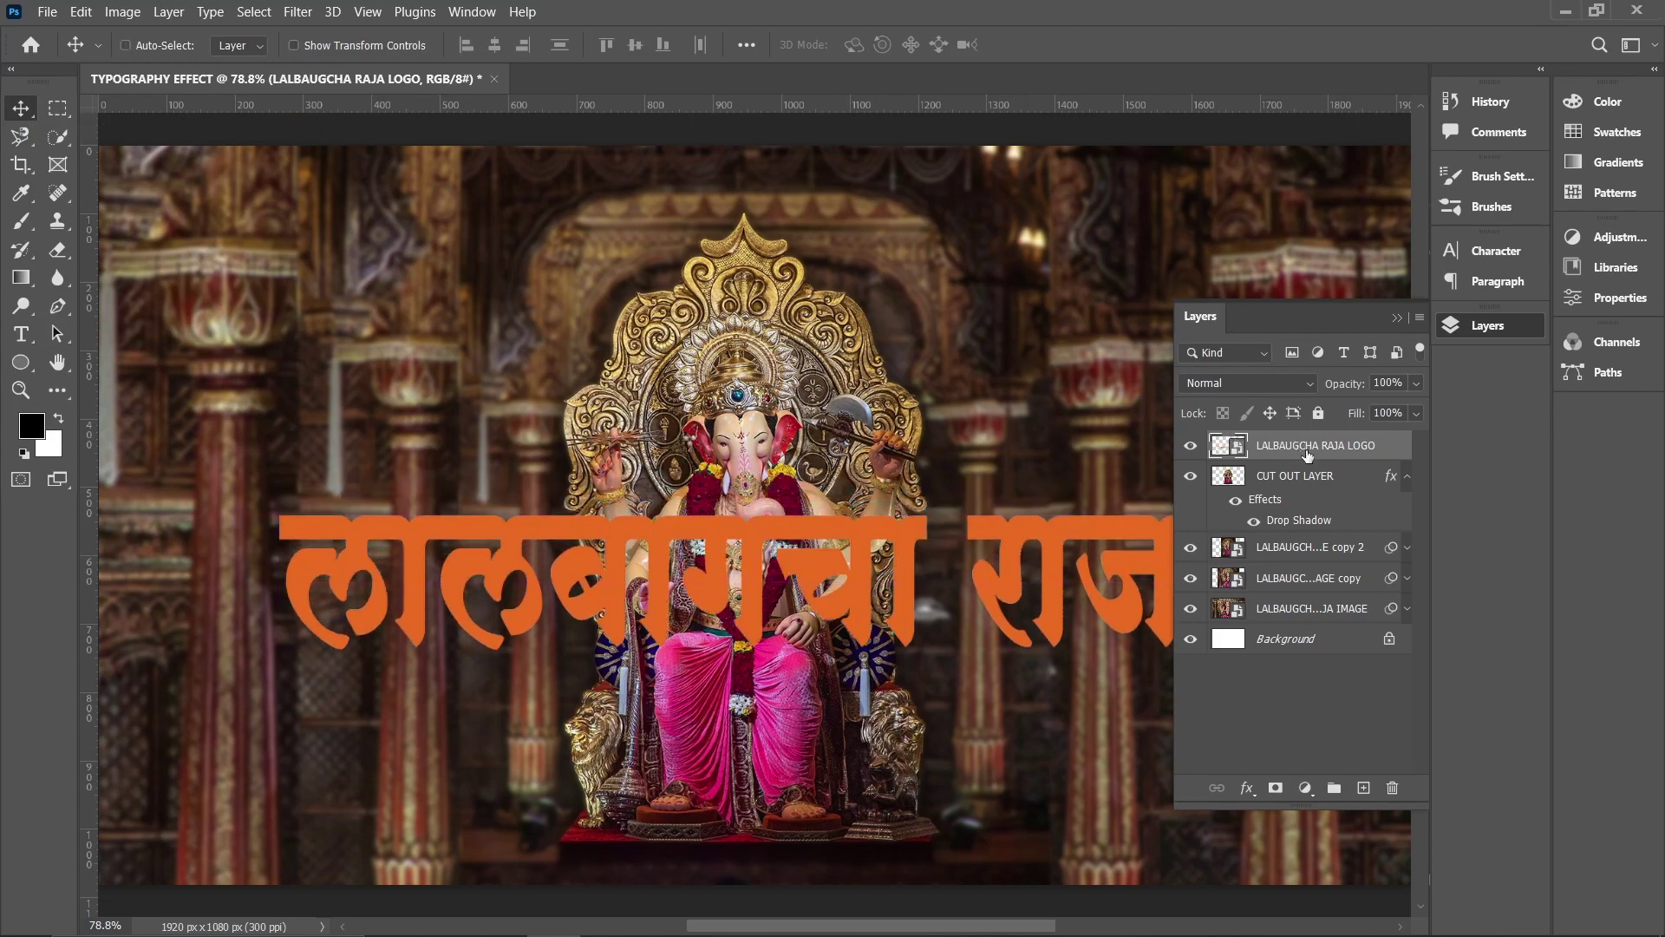
Duplicate the LALBAUGCHA RAJA LOGO layer and move the original logo layer directly below CUT OUT LAYER
key(ctrl+j)
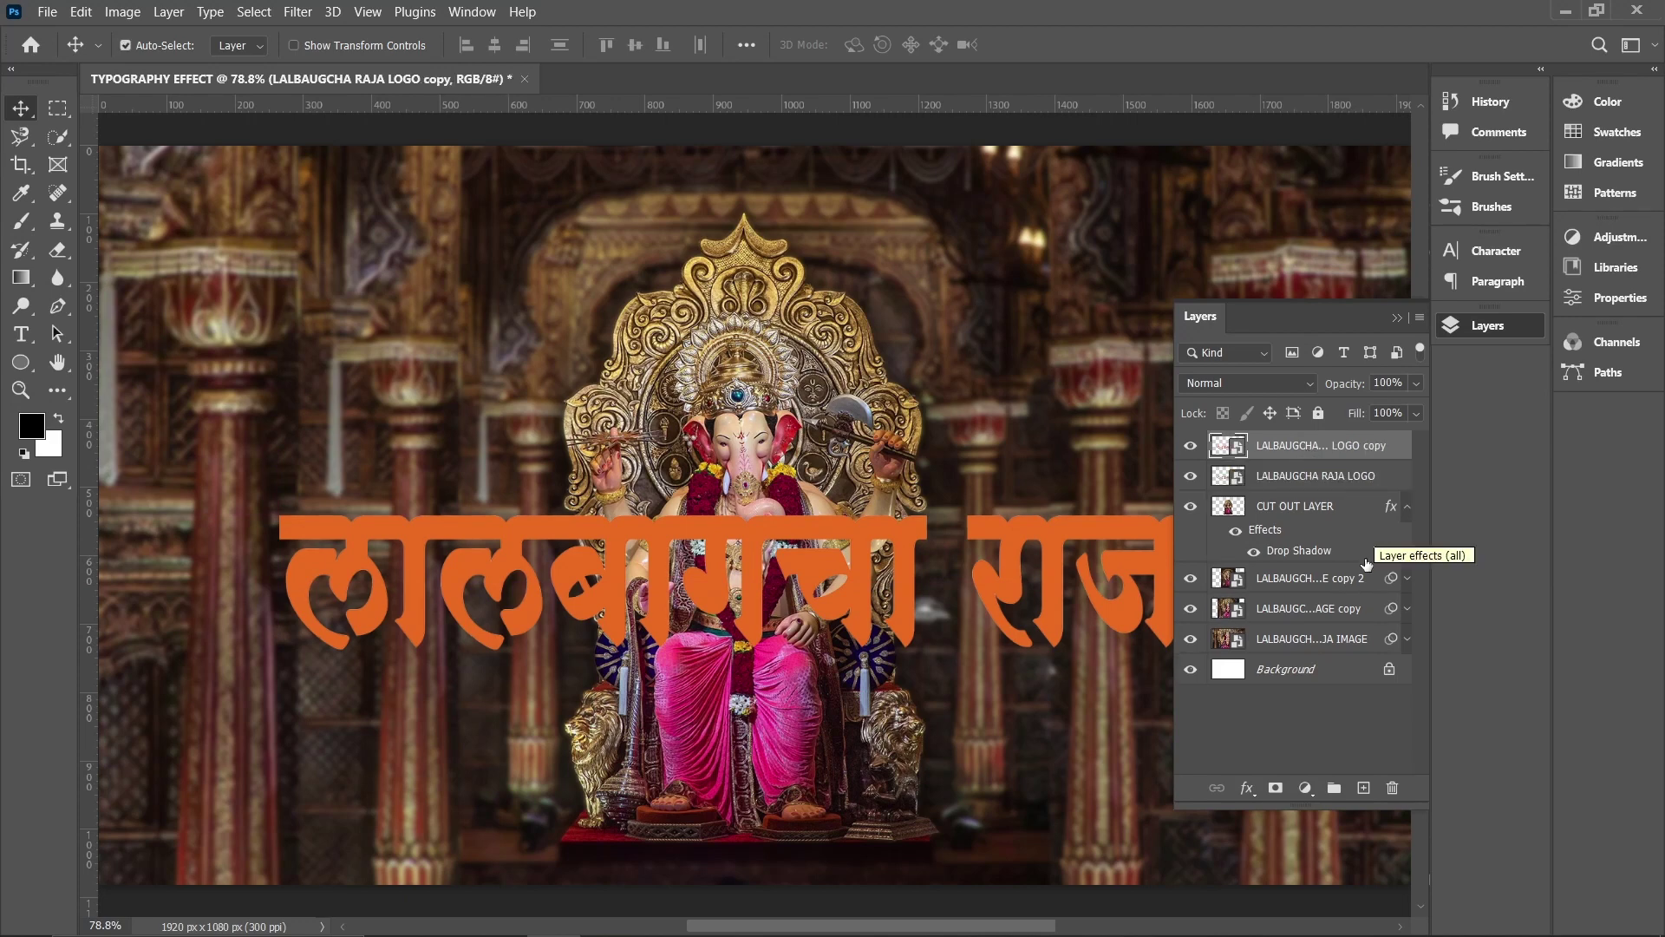
drag(1336, 477, 1336, 575)
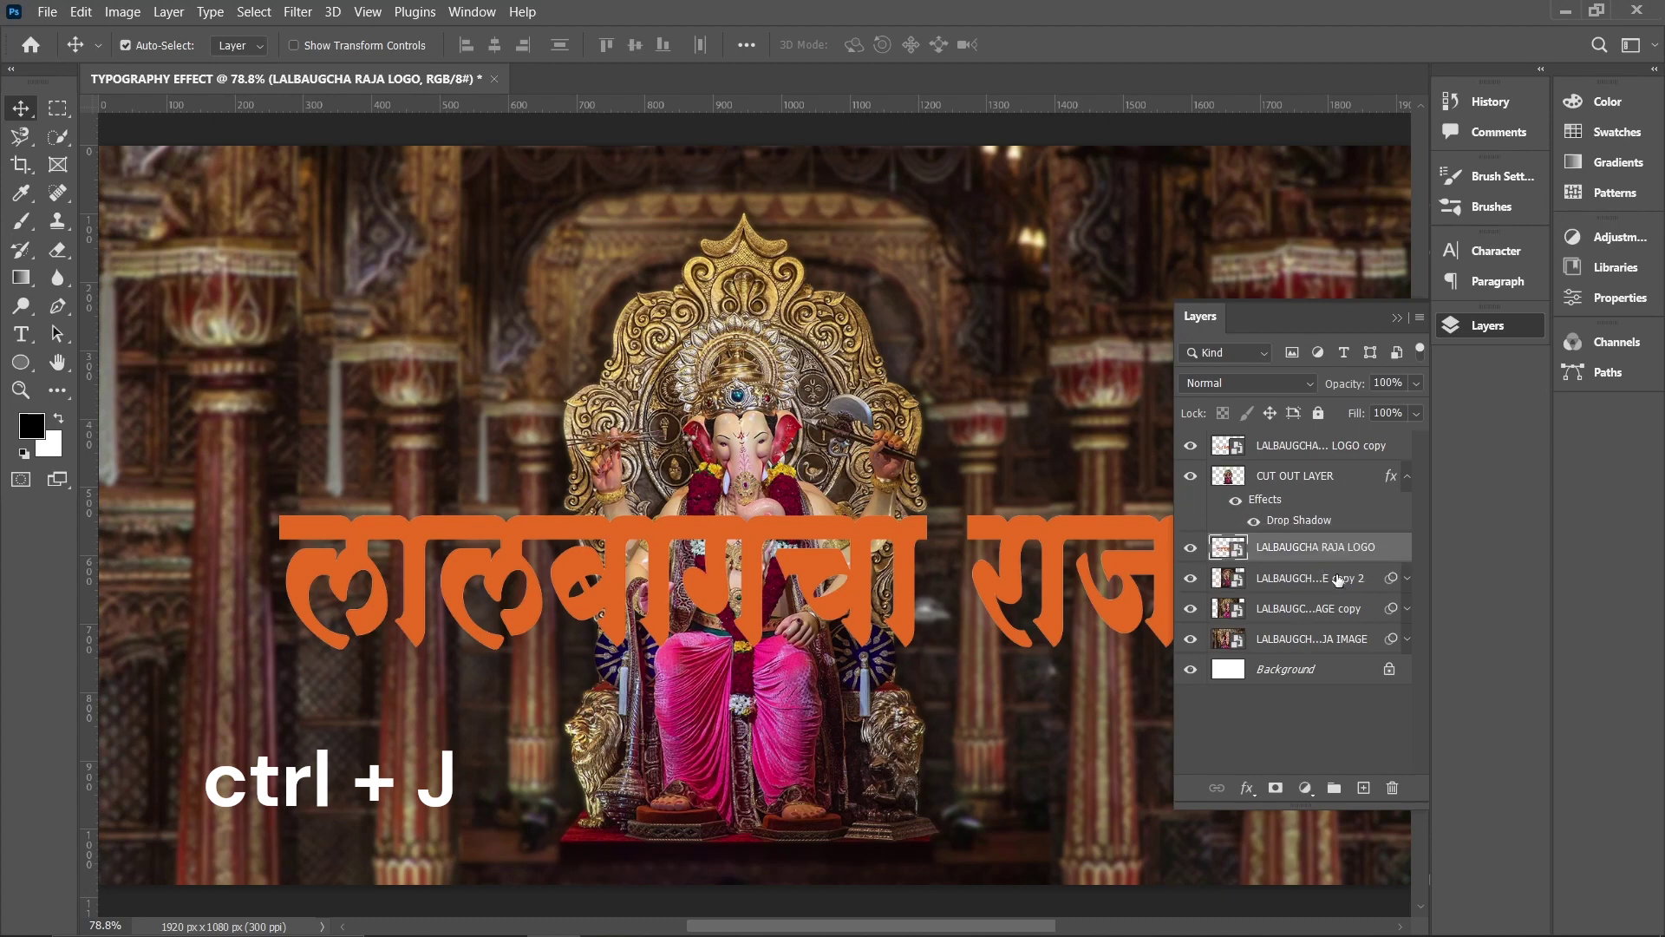
Set the fill of the LALBAUGCHA RAJA LOGO copy layer to 0%
click(1324, 449)
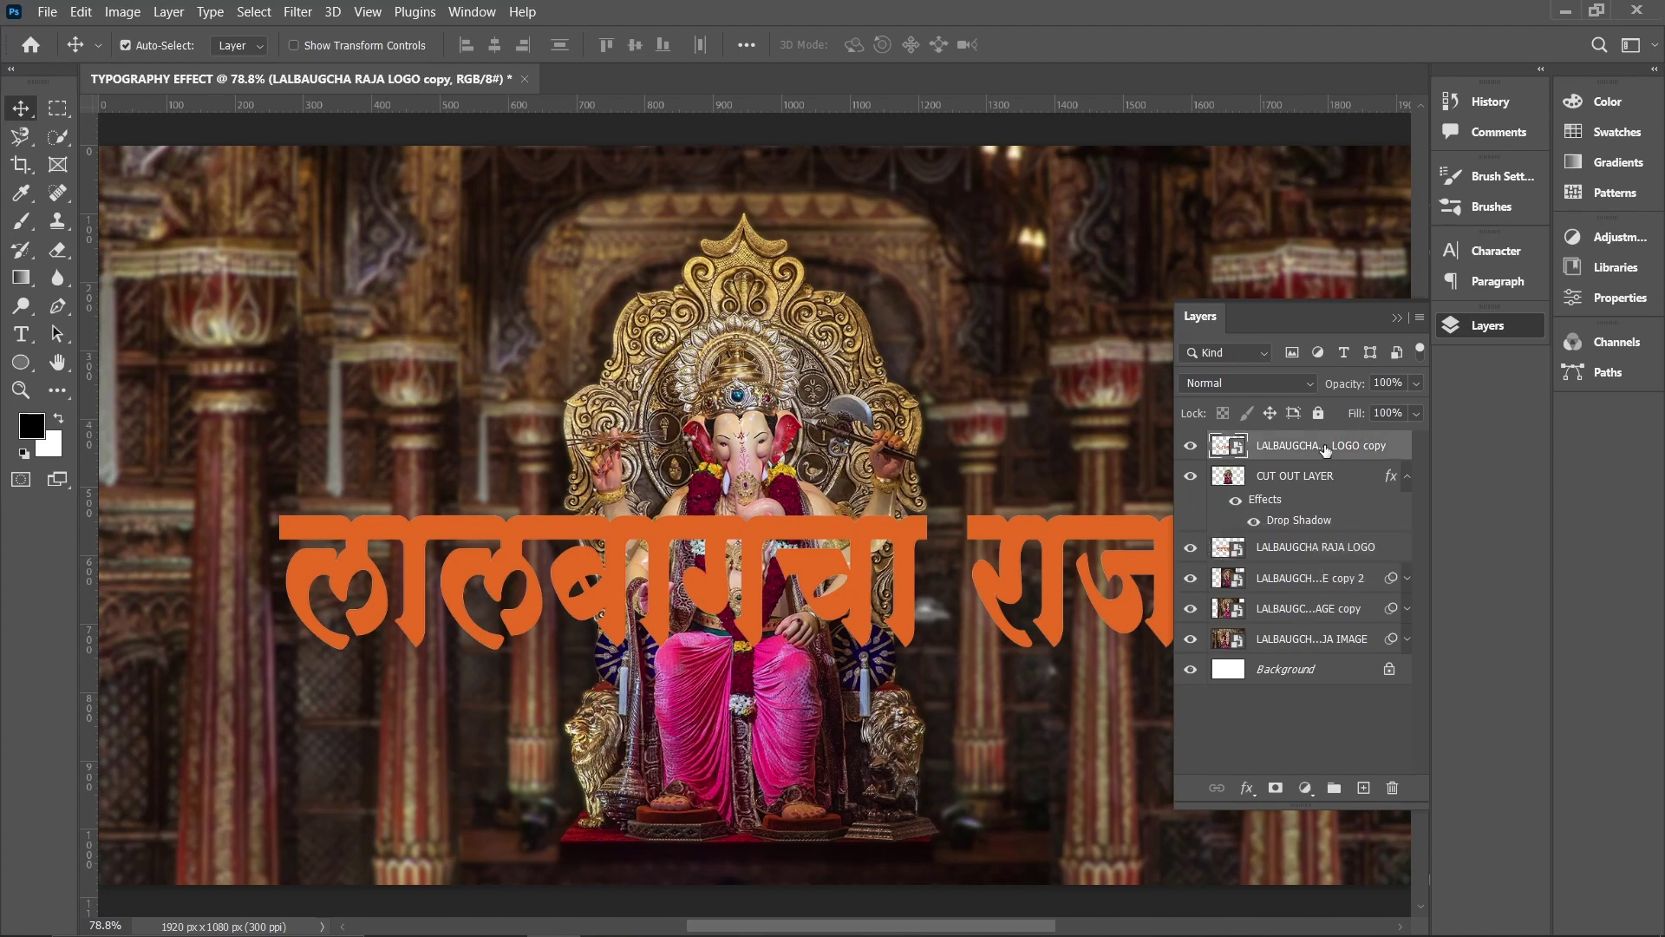
click(1415, 411)
drag(1414, 447, 1330, 443)
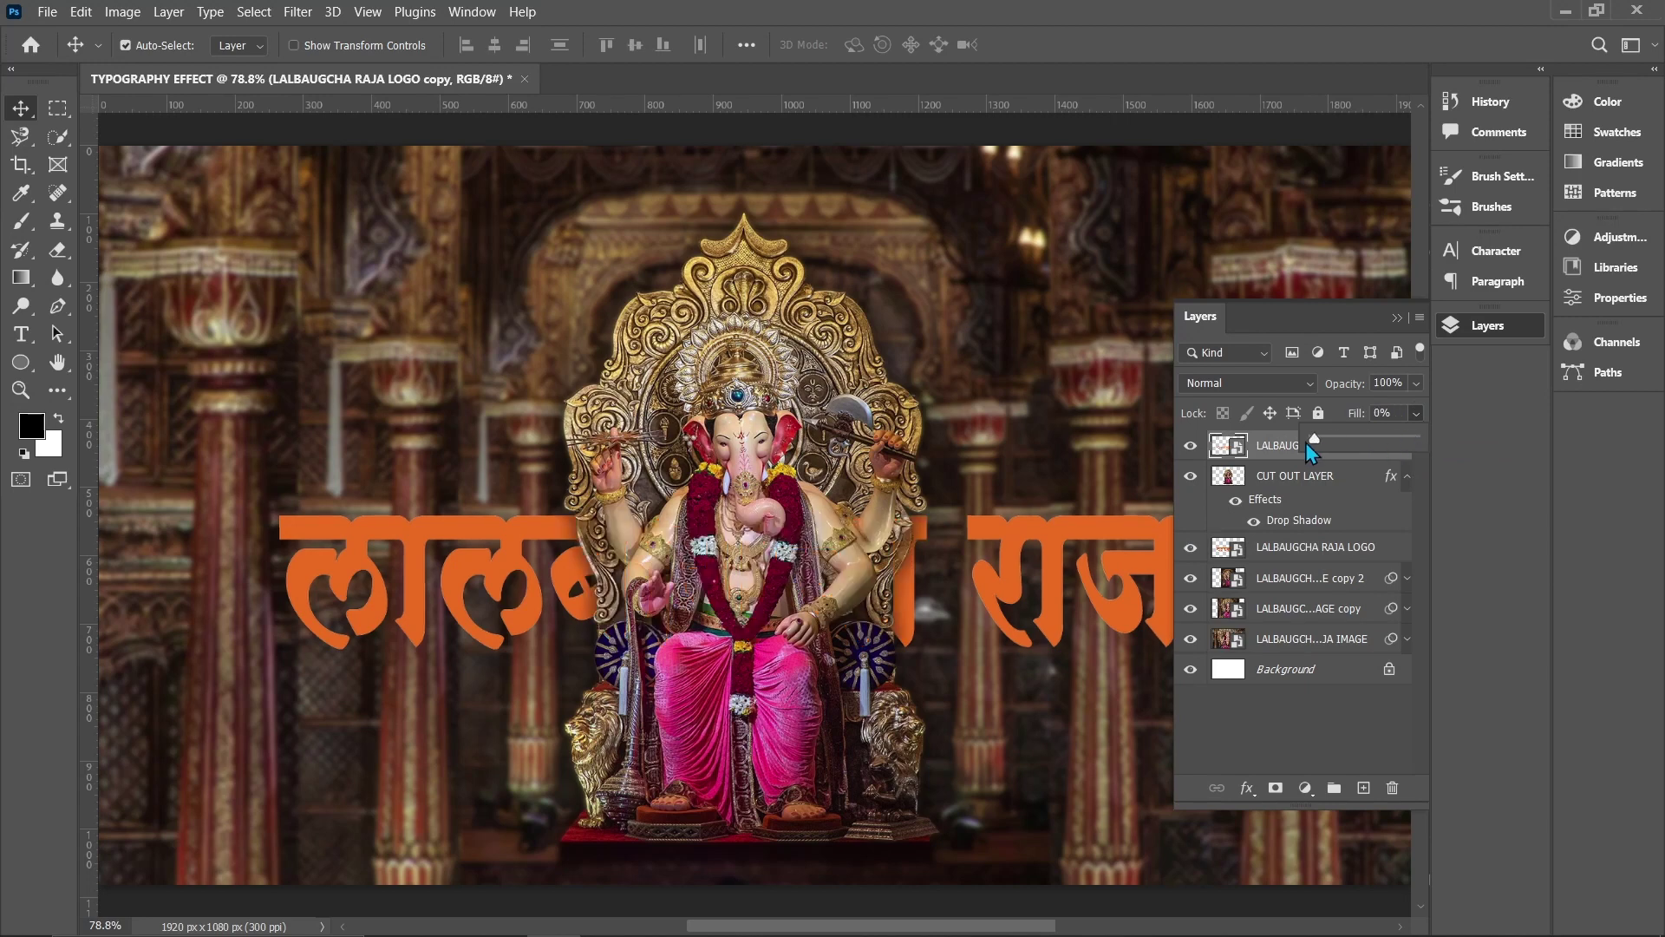
click(1413, 414)
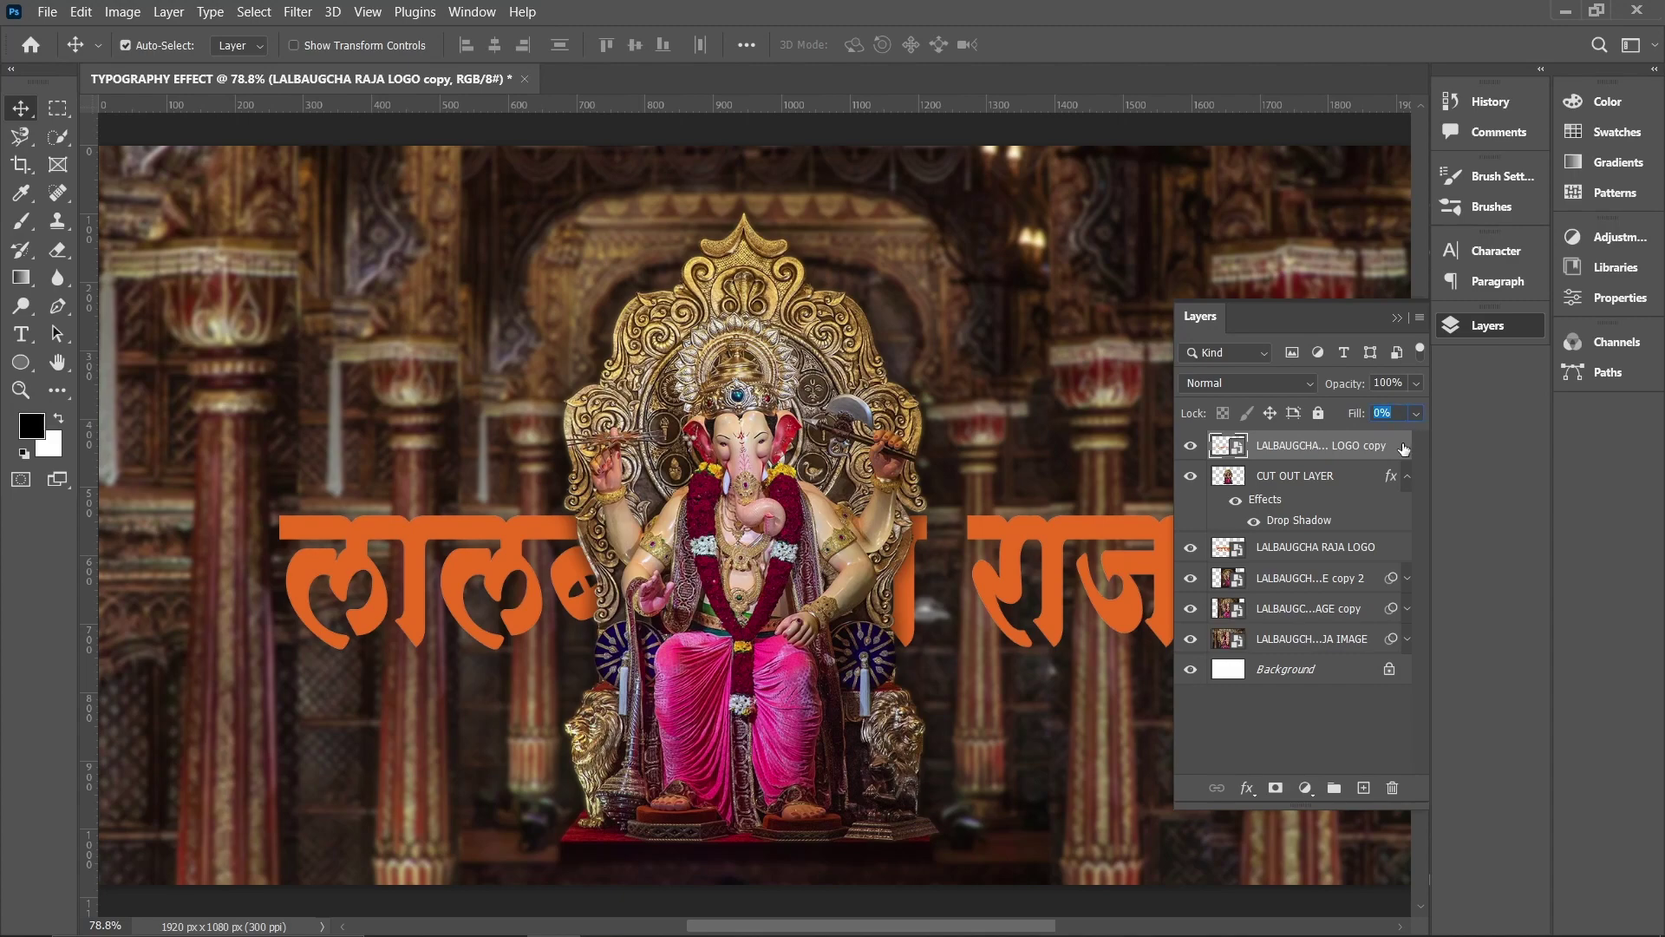
Add a yellow (efe323) Stroke to the LALBAUGCHA RAJA LOGO copy layer, positioned Outside with 84% opacity
double_click(1403, 448)
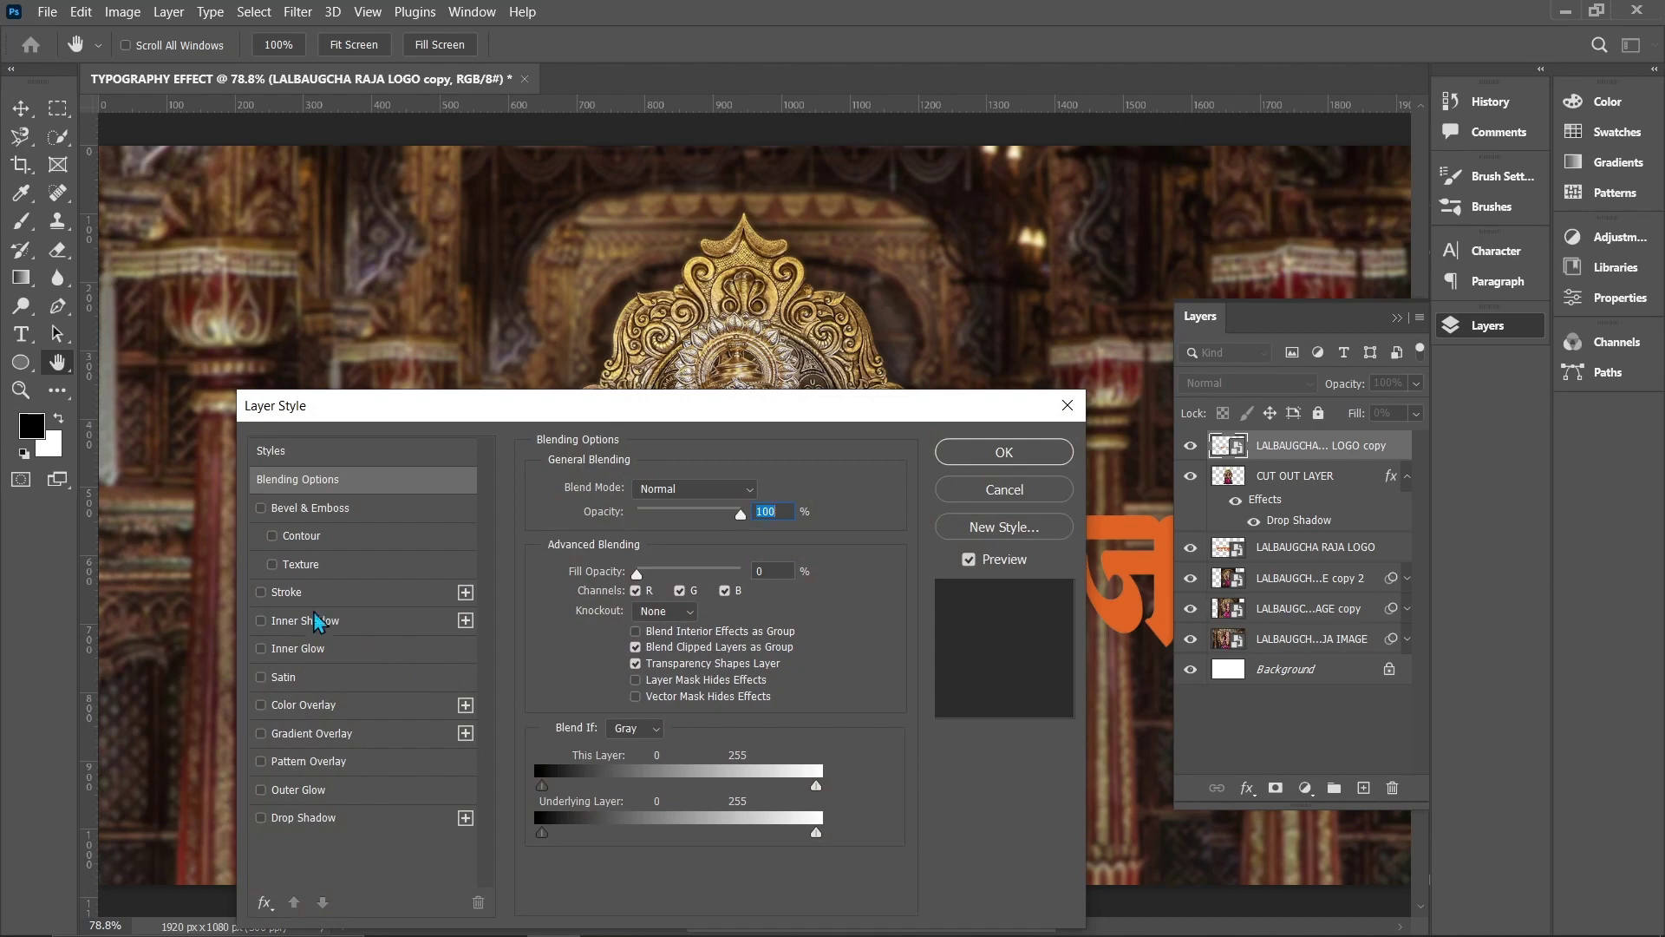
click(290, 593)
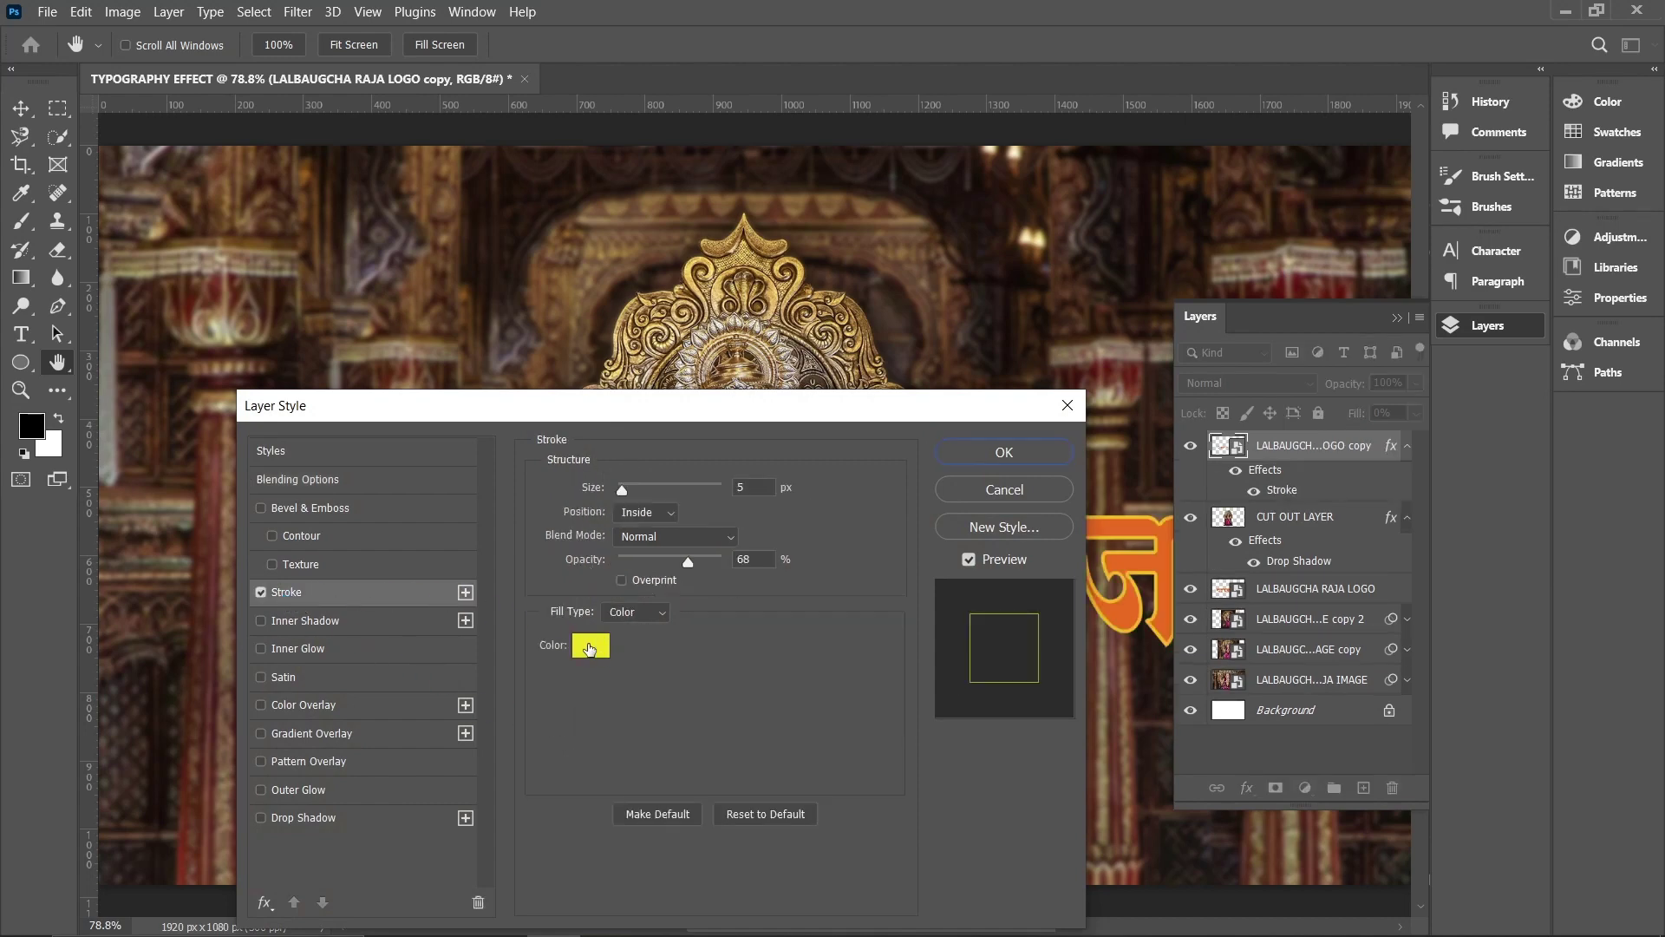
click(590, 646)
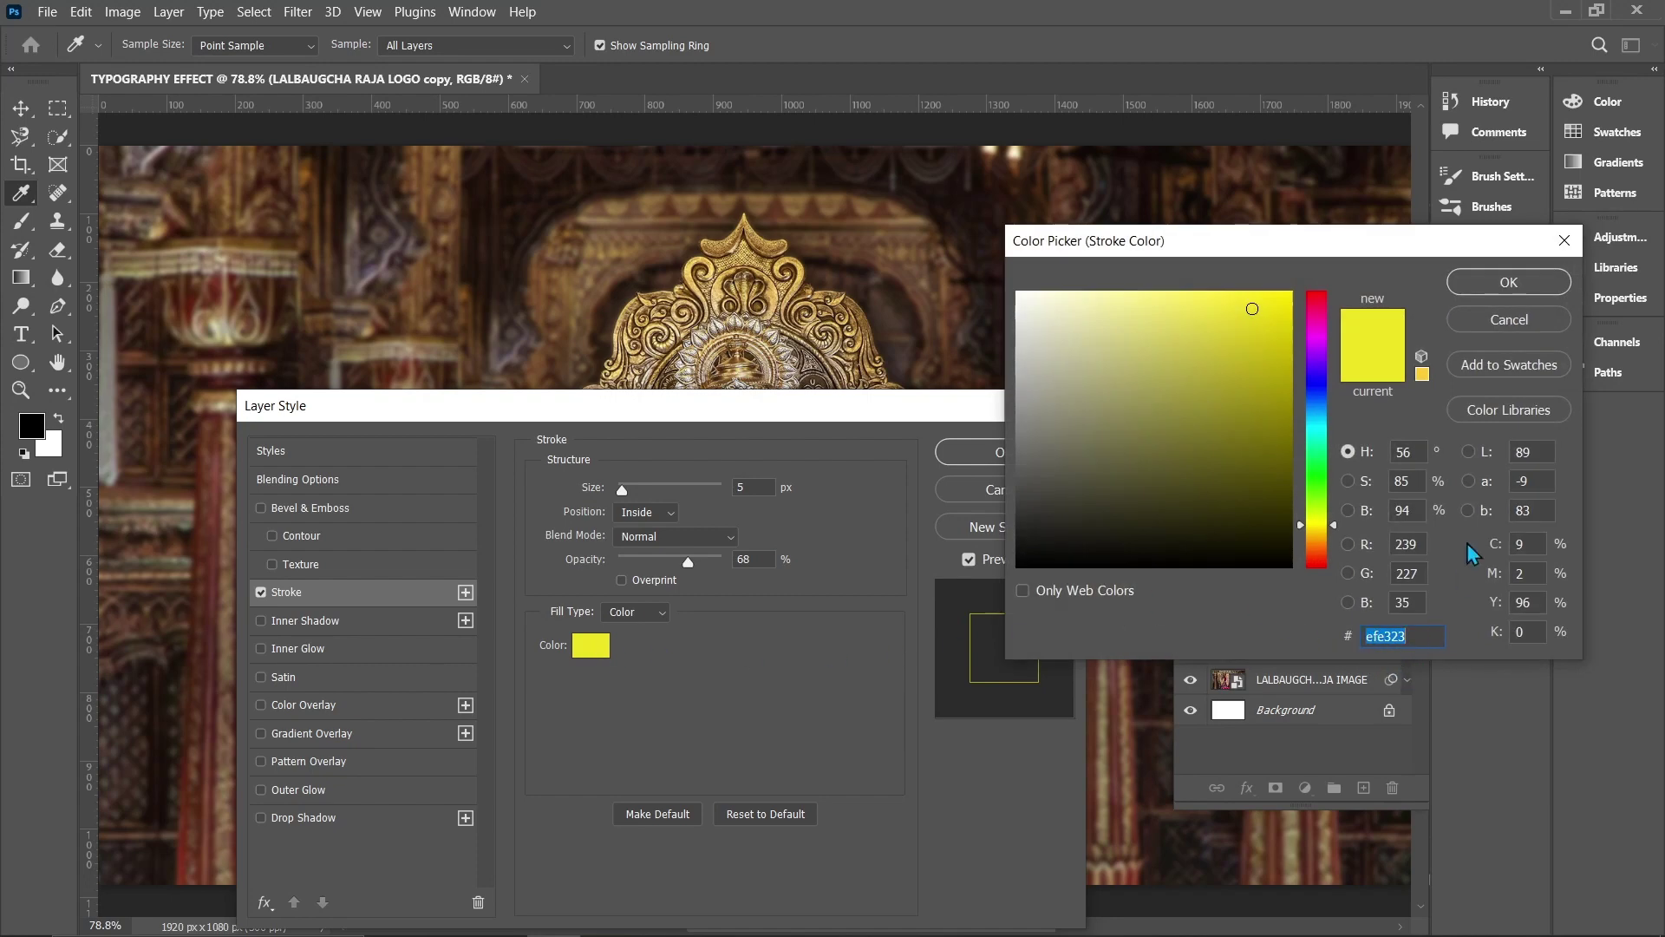
click(1507, 284)
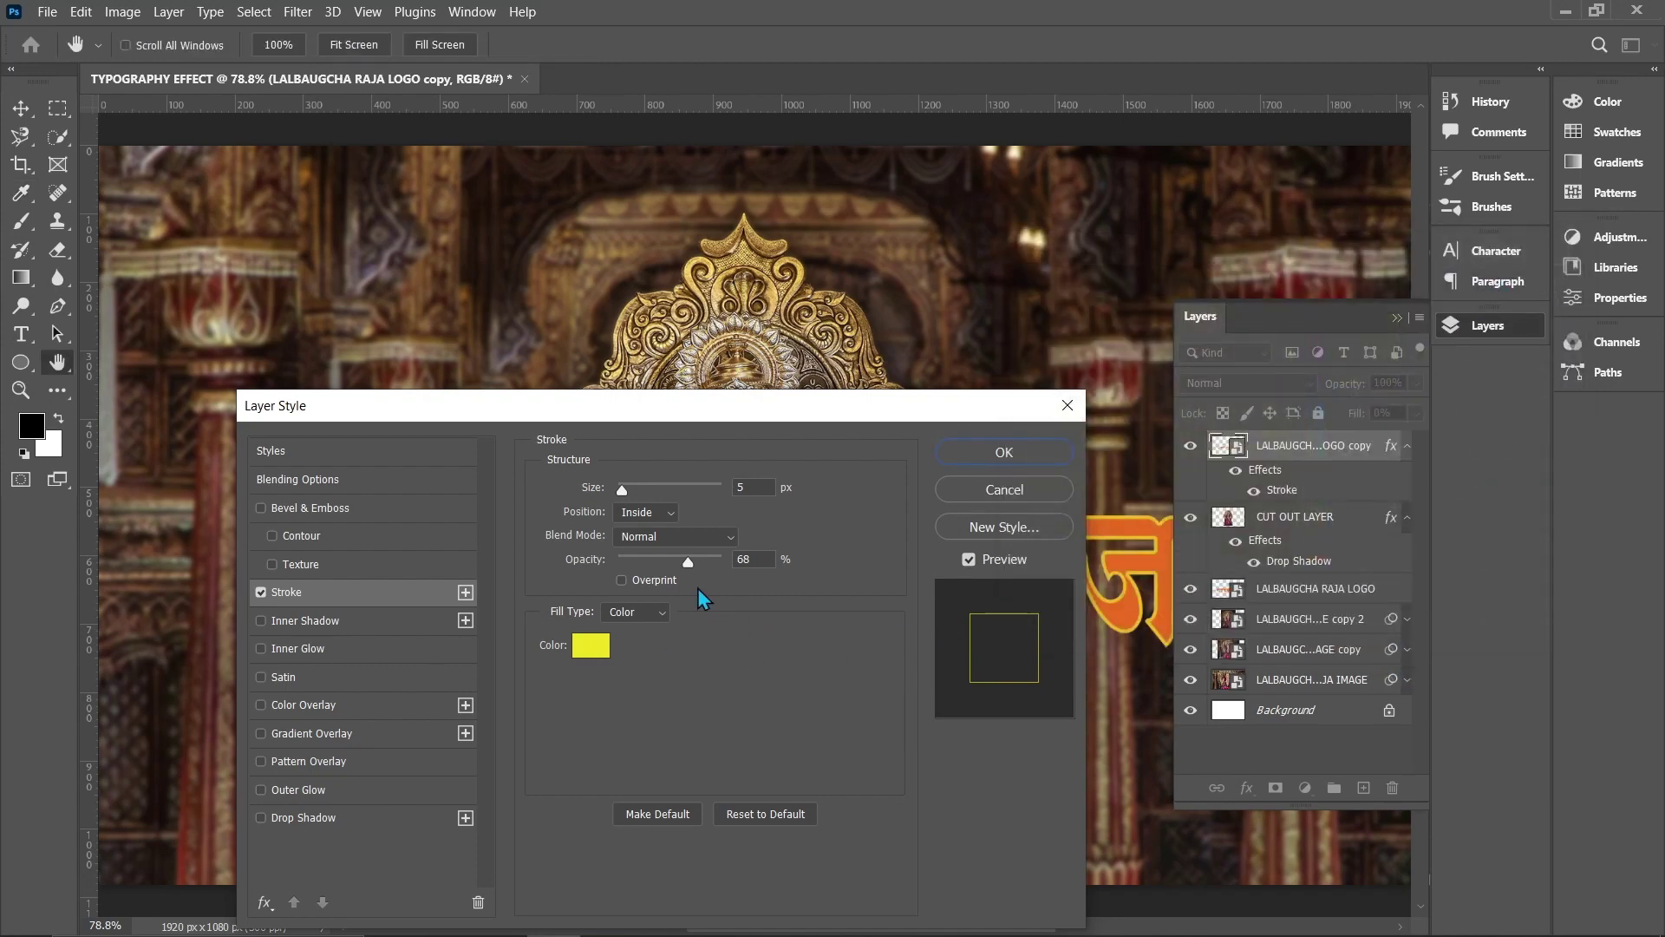
click(670, 514)
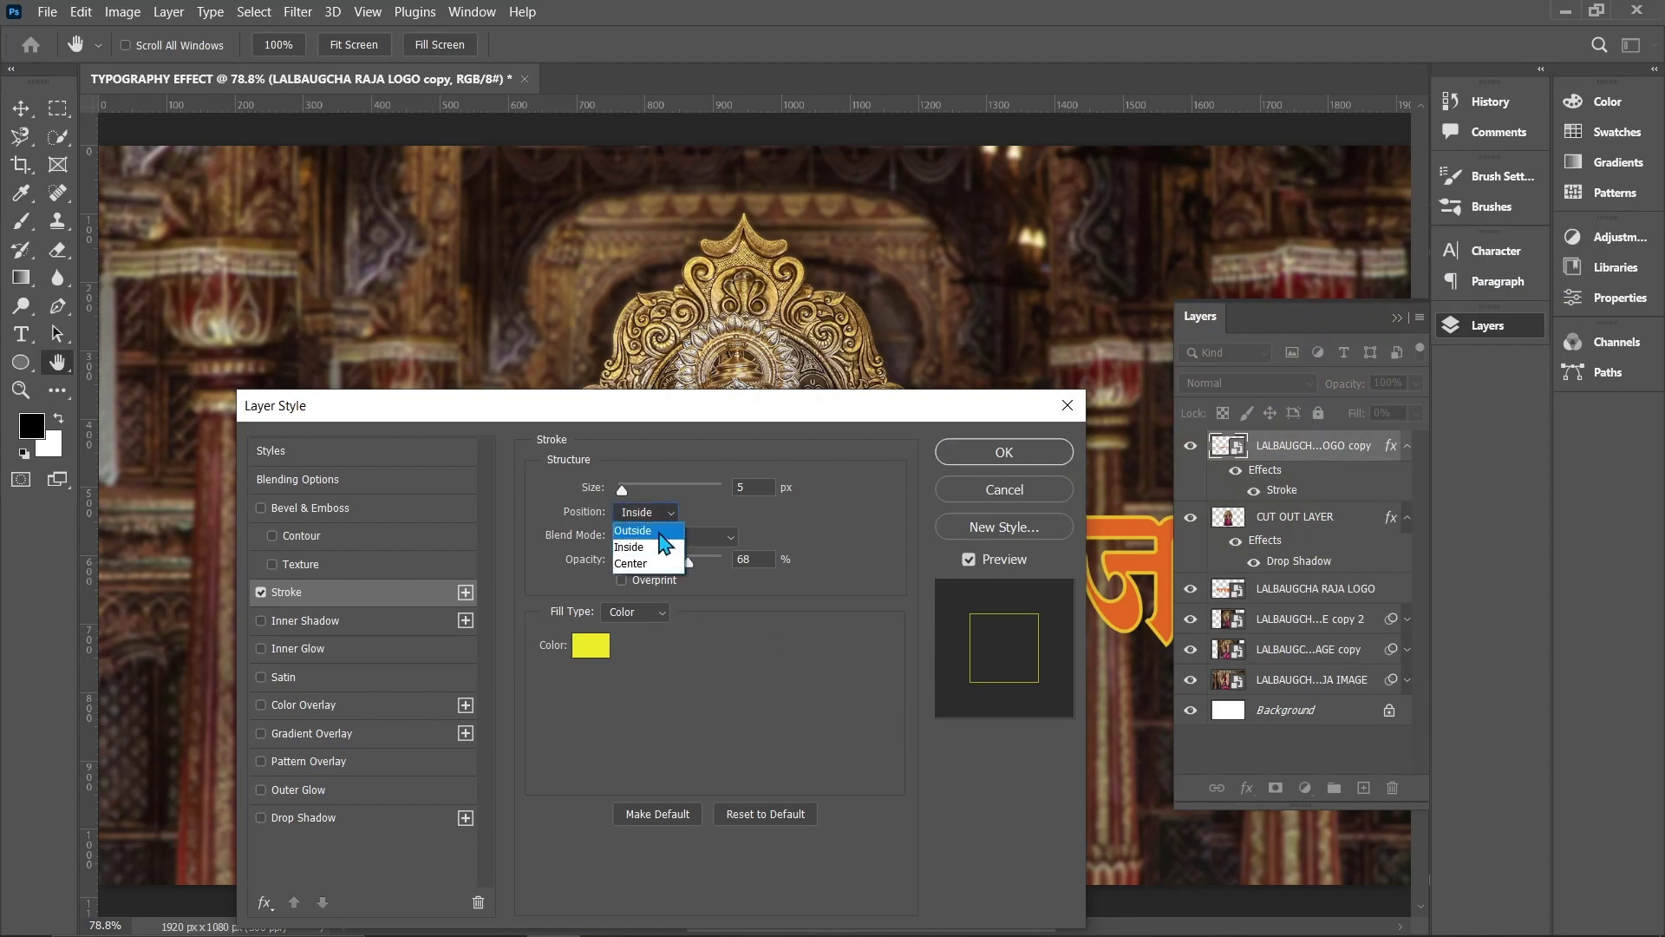
click(666, 543)
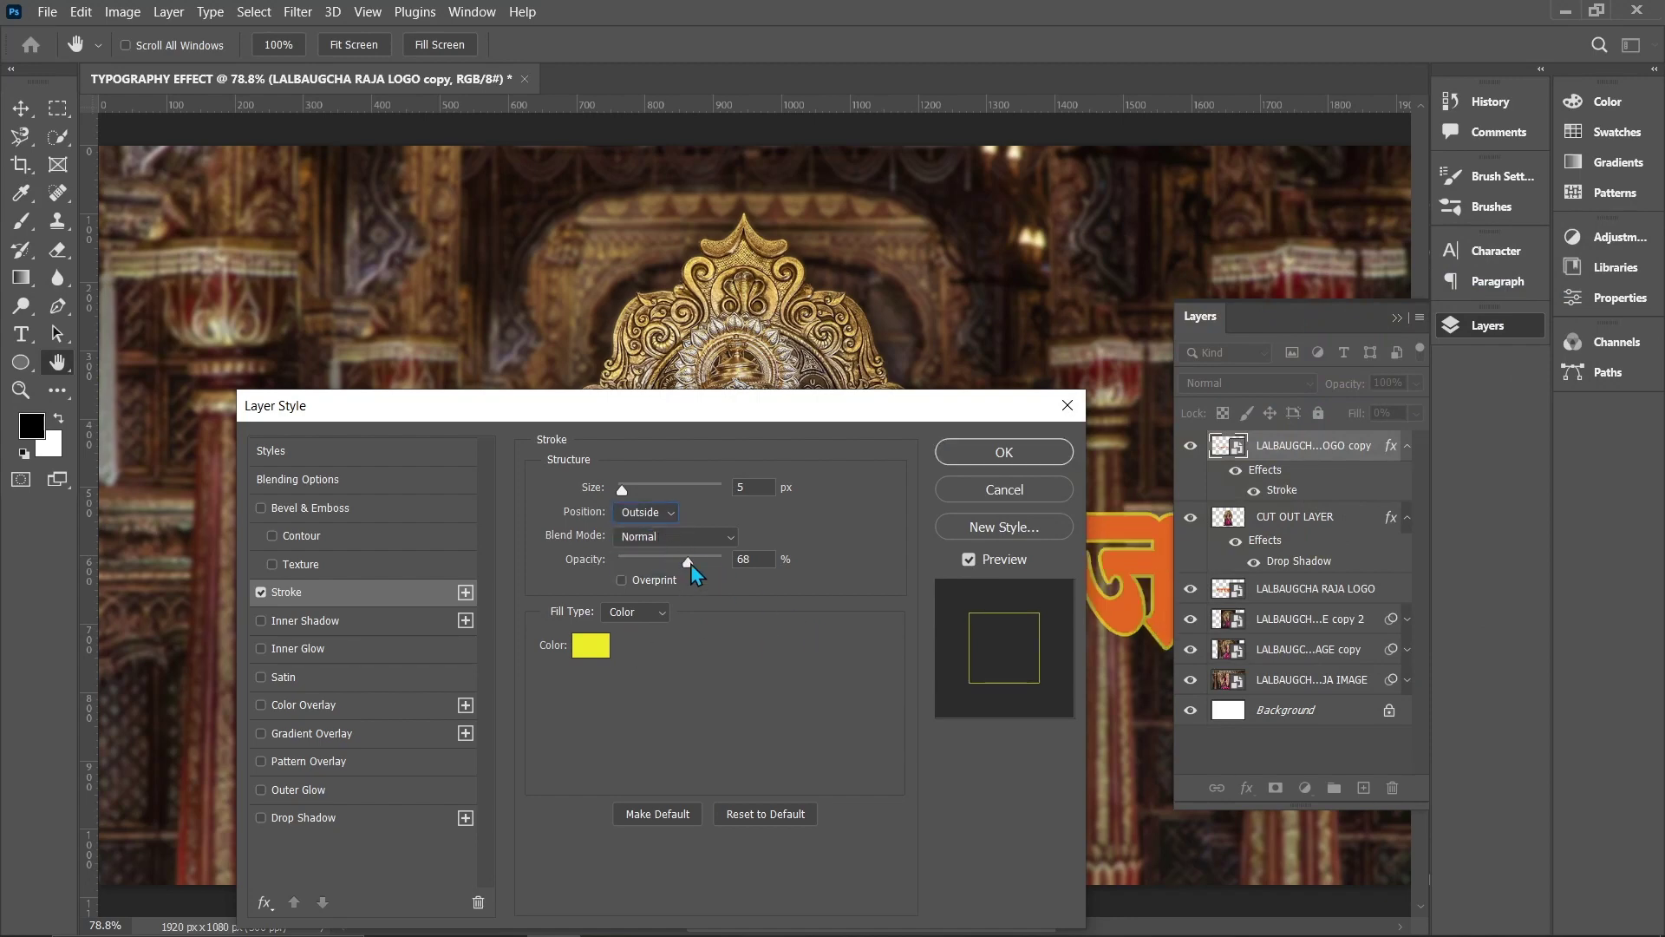
drag(686, 565, 706, 565)
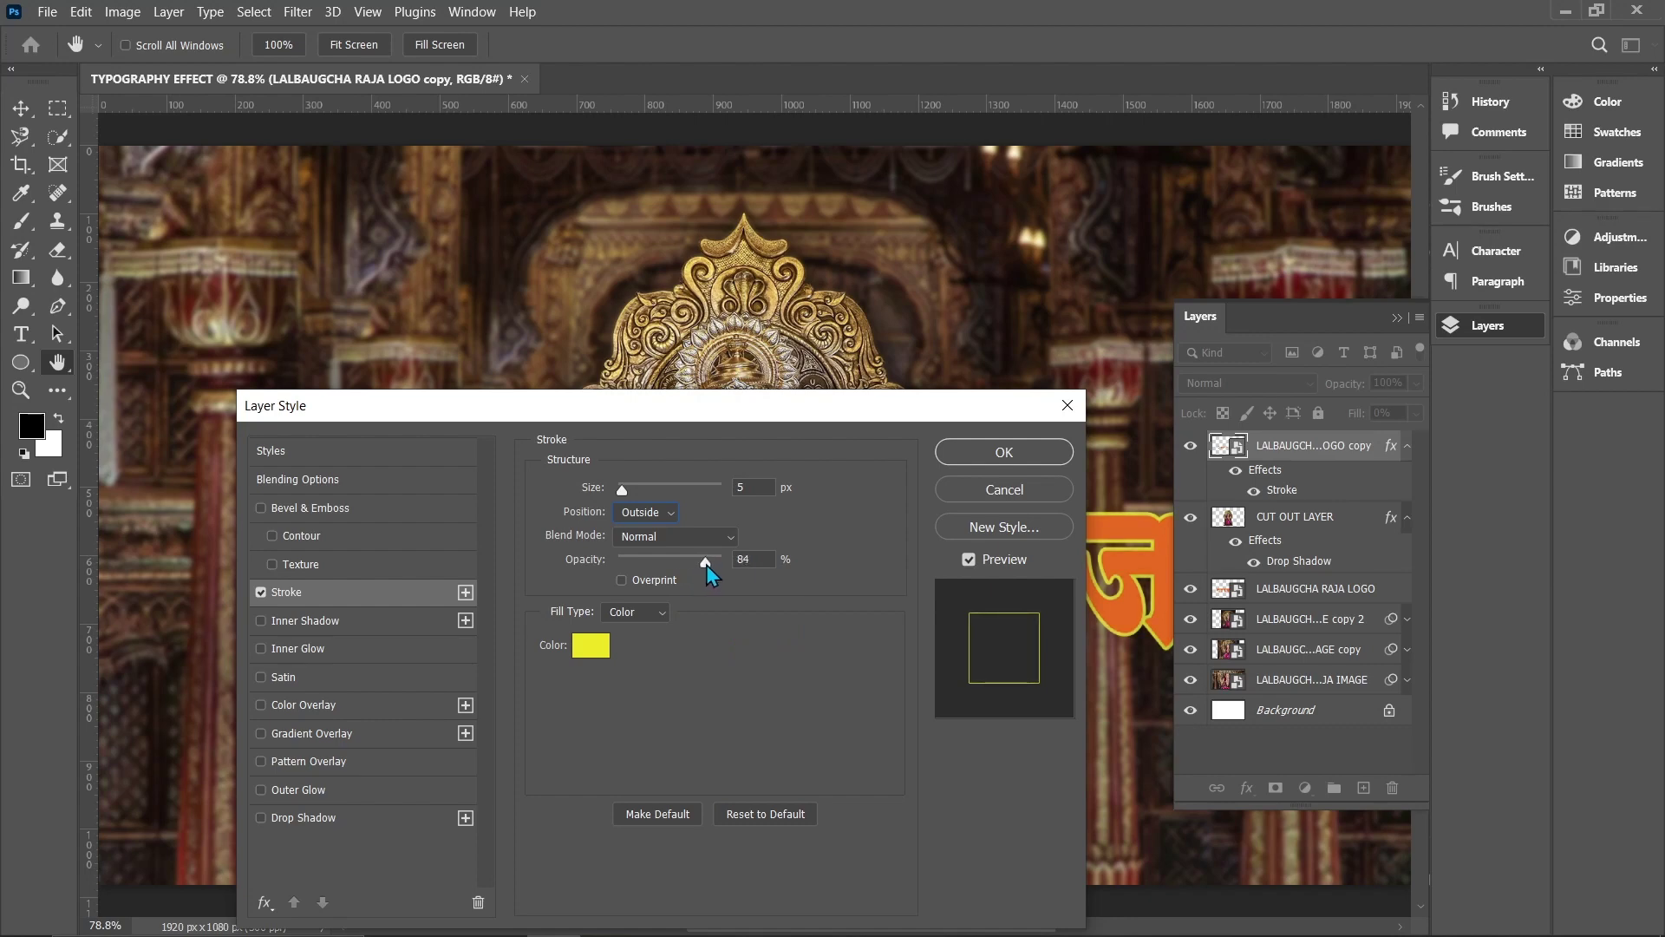
double_click(742, 560)
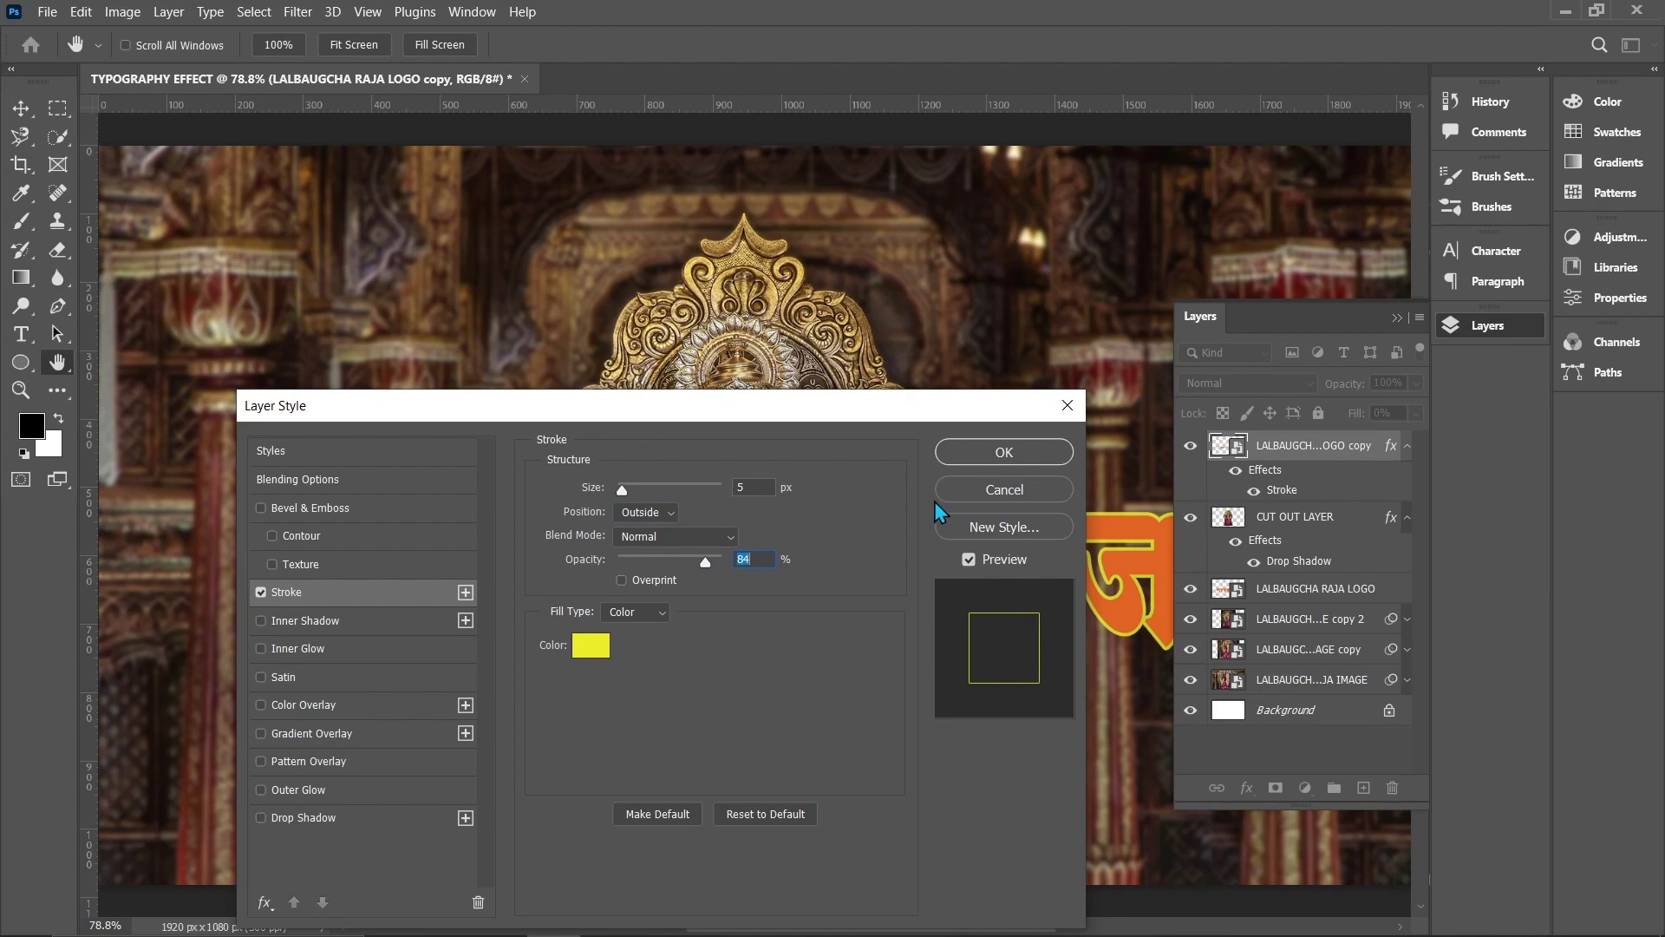
click(980, 453)
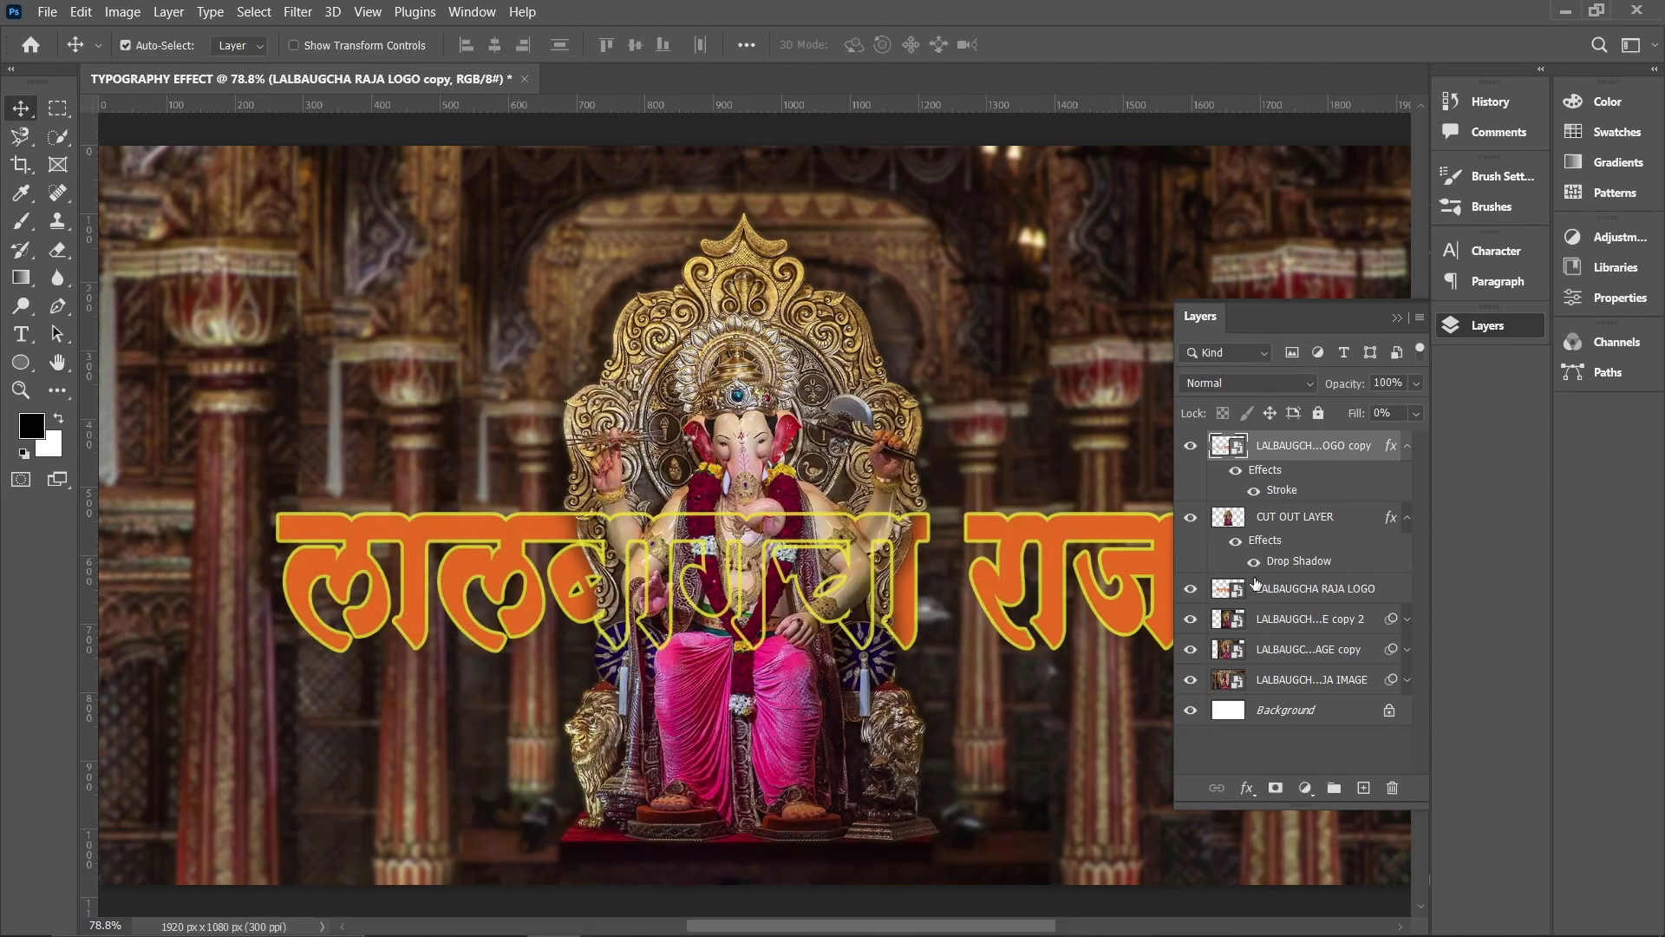
Add a Drop Shadow and a yellow-to-red Gradient Overlay at a 53° angle to the original LALBAUGCHA RAJA LOGO layer
click(1391, 595)
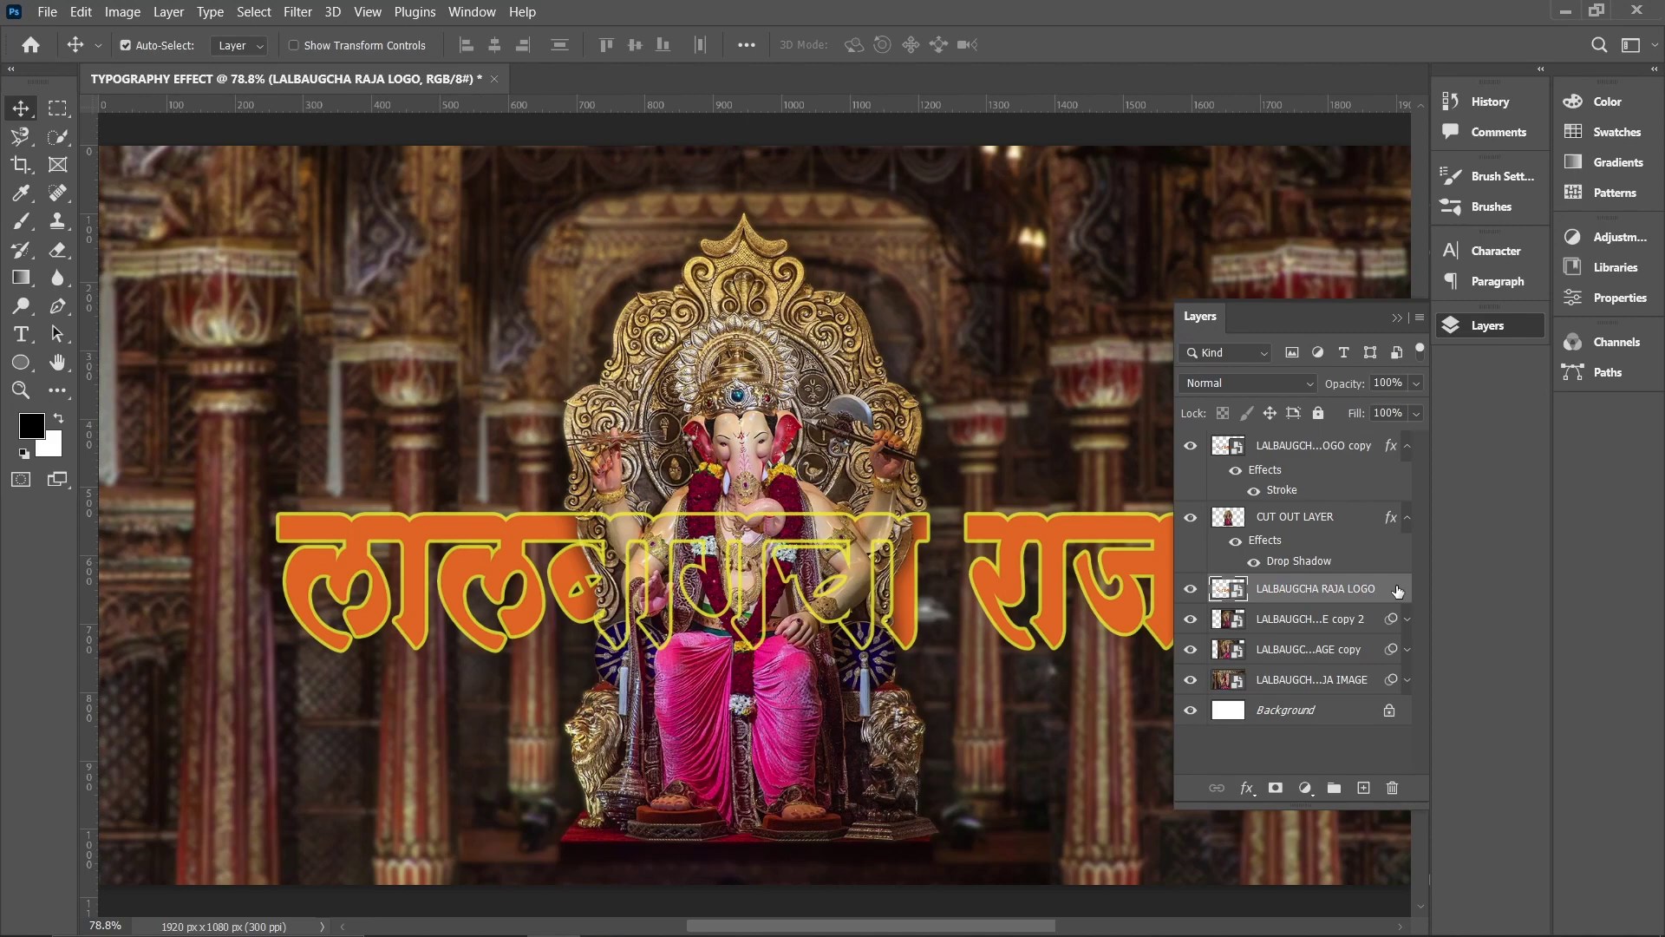
double_click(1397, 590)
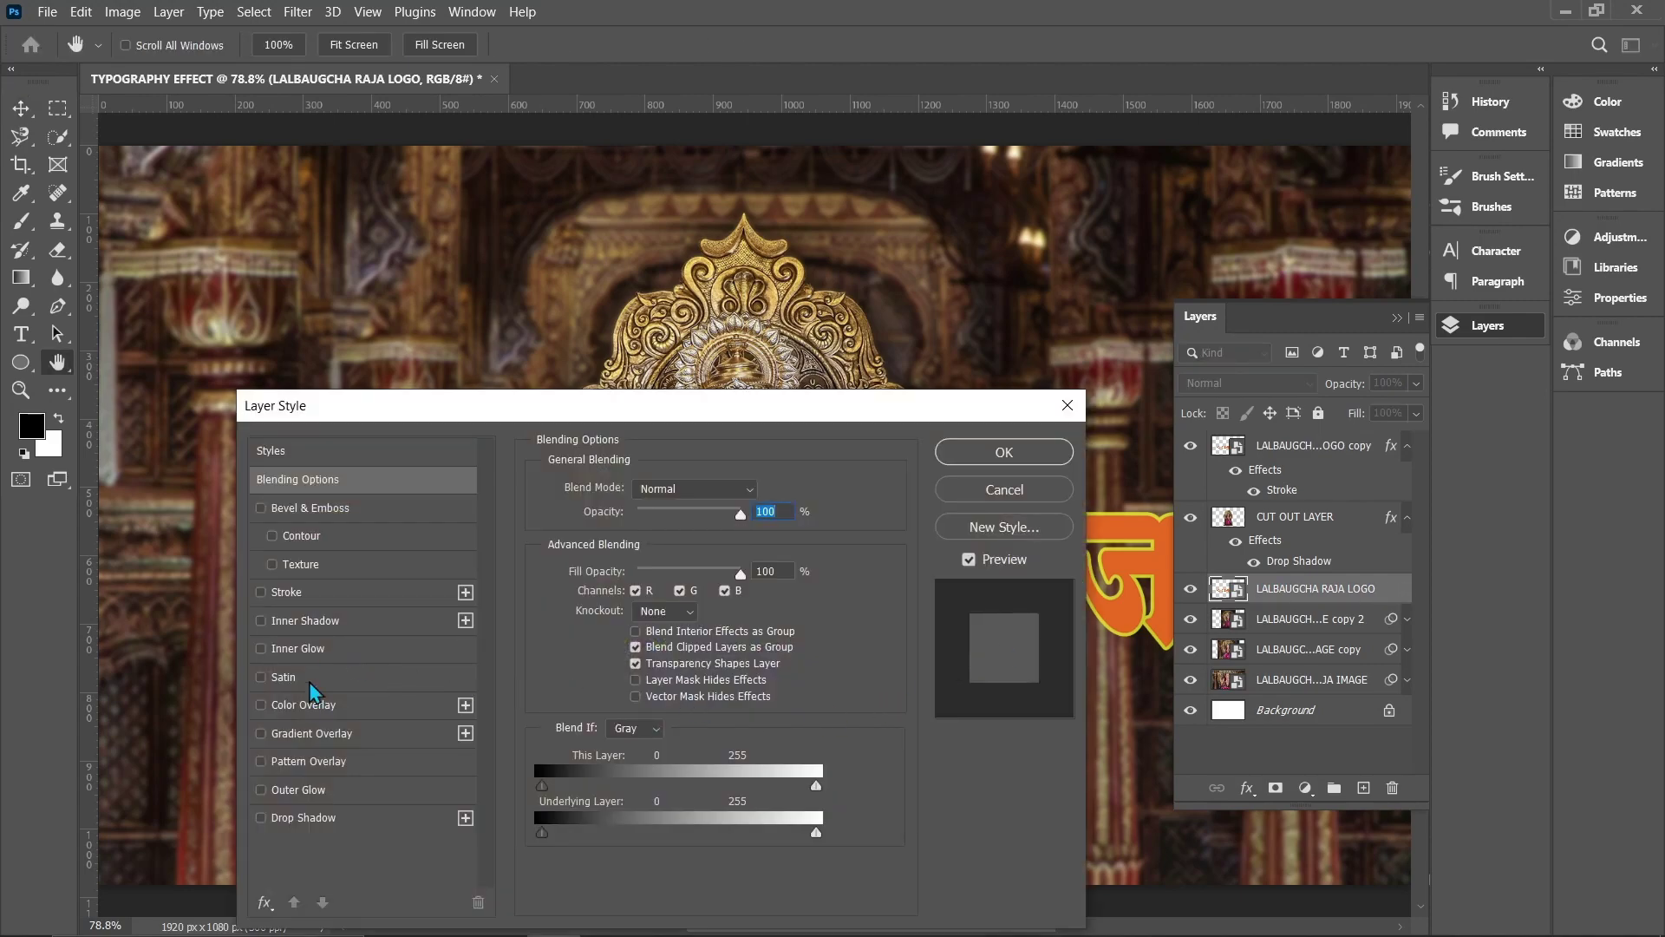
click(304, 818)
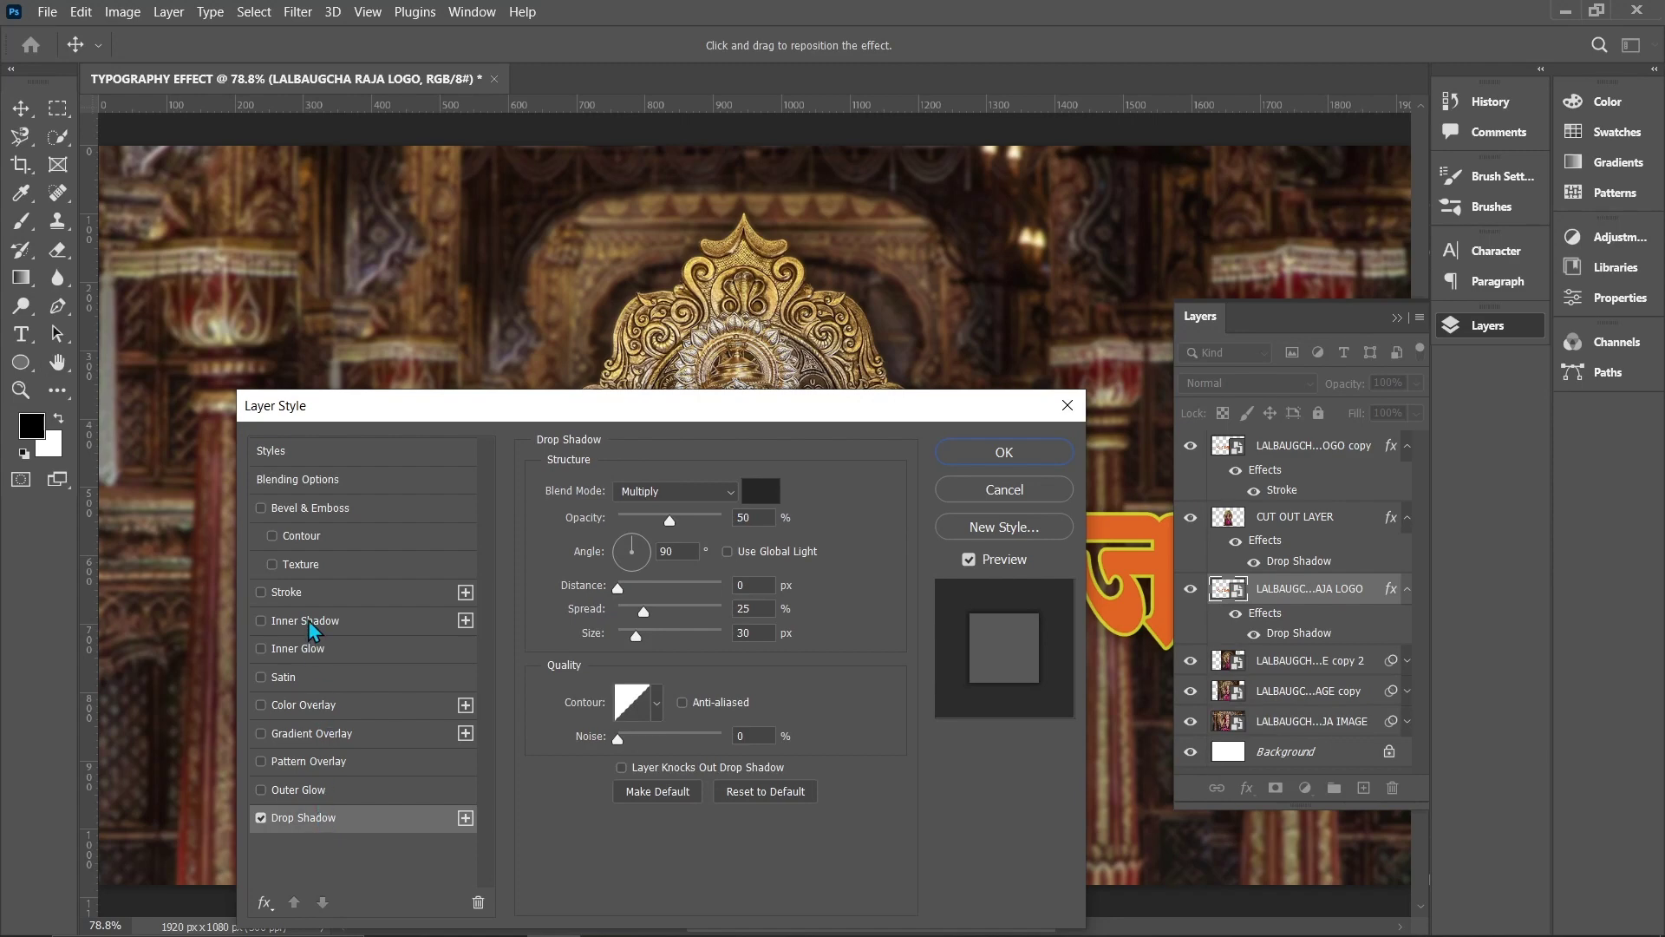
click(321, 733)
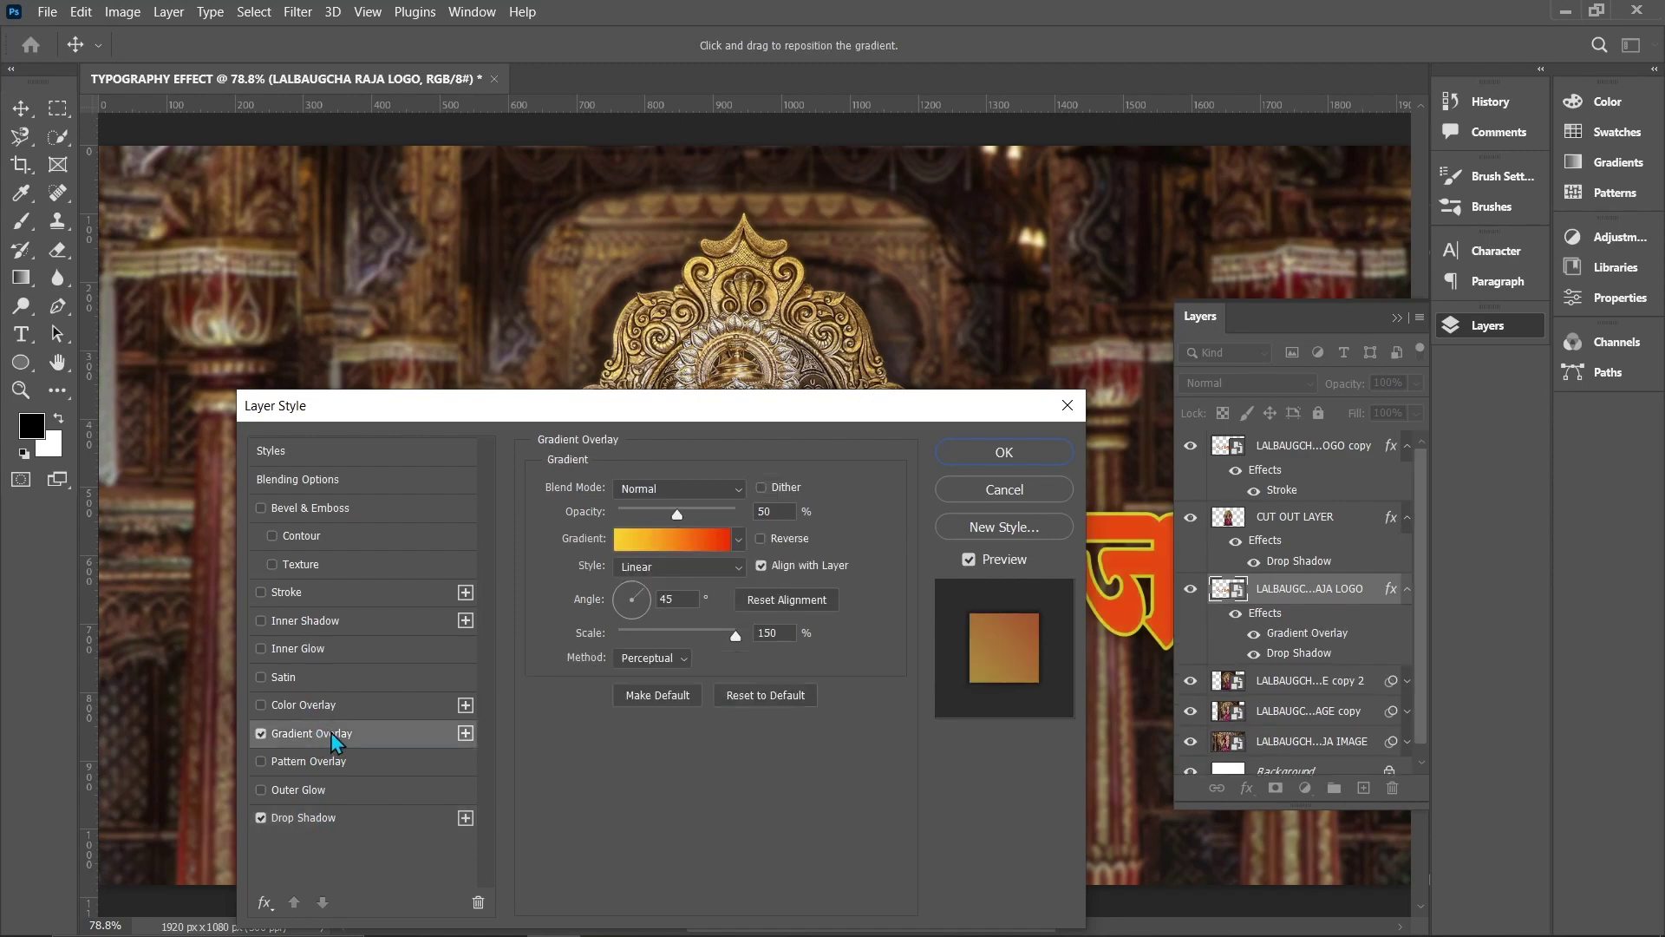
drag(785, 412, 721, 713)
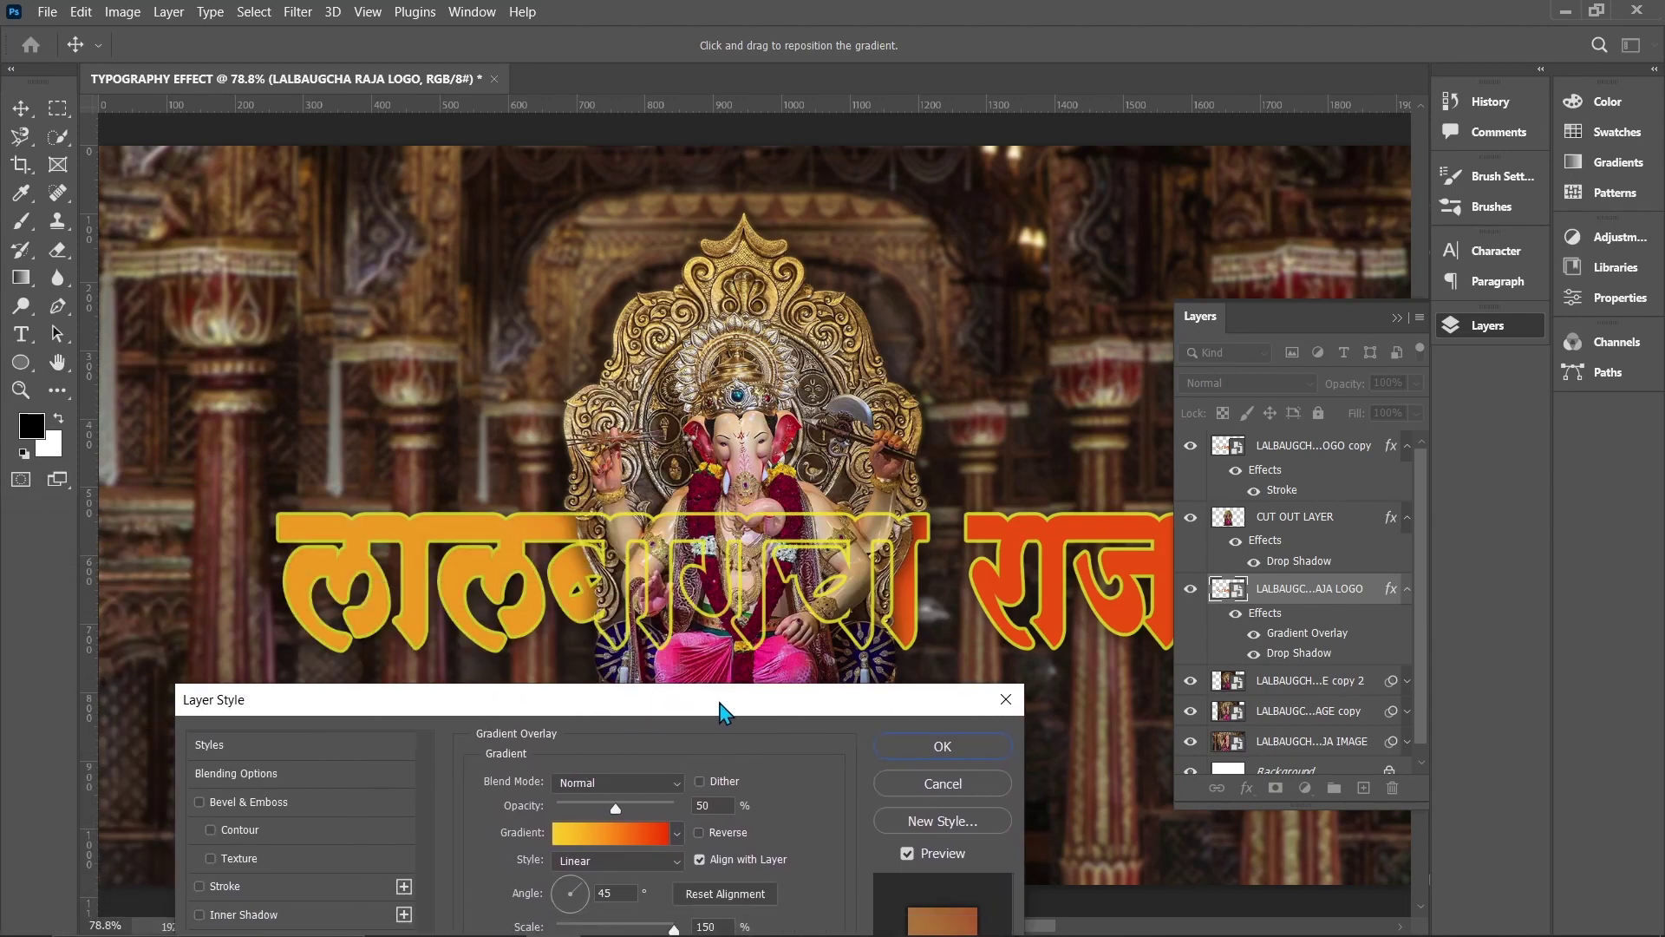
click(581, 881)
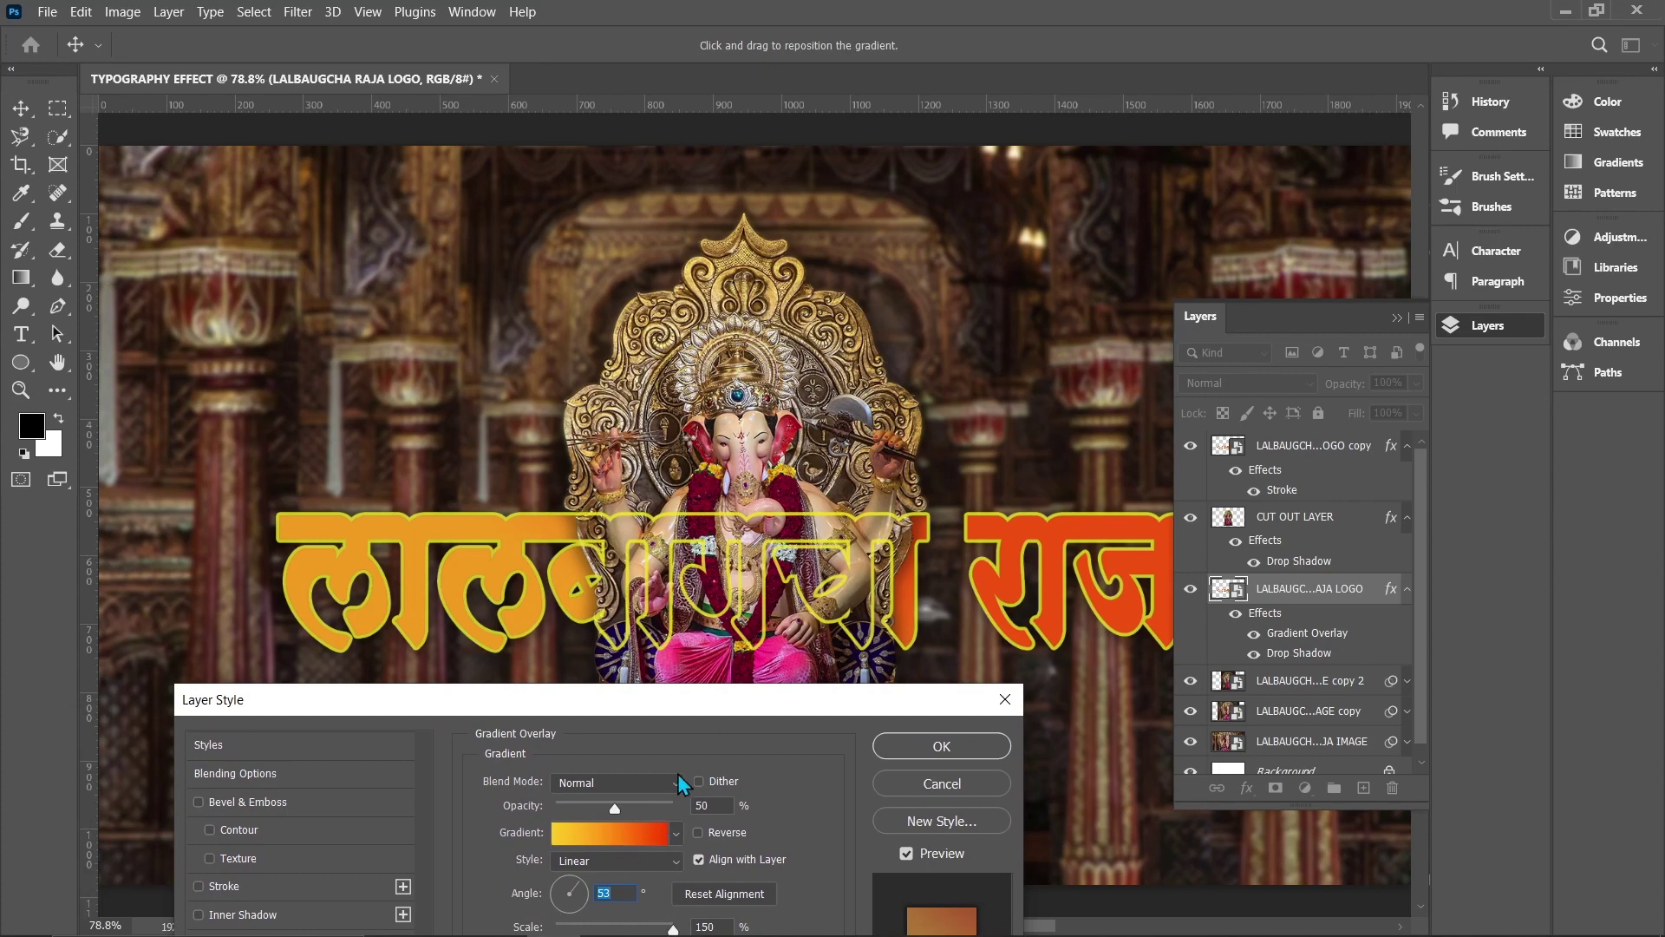
drag(704, 701, 707, 685)
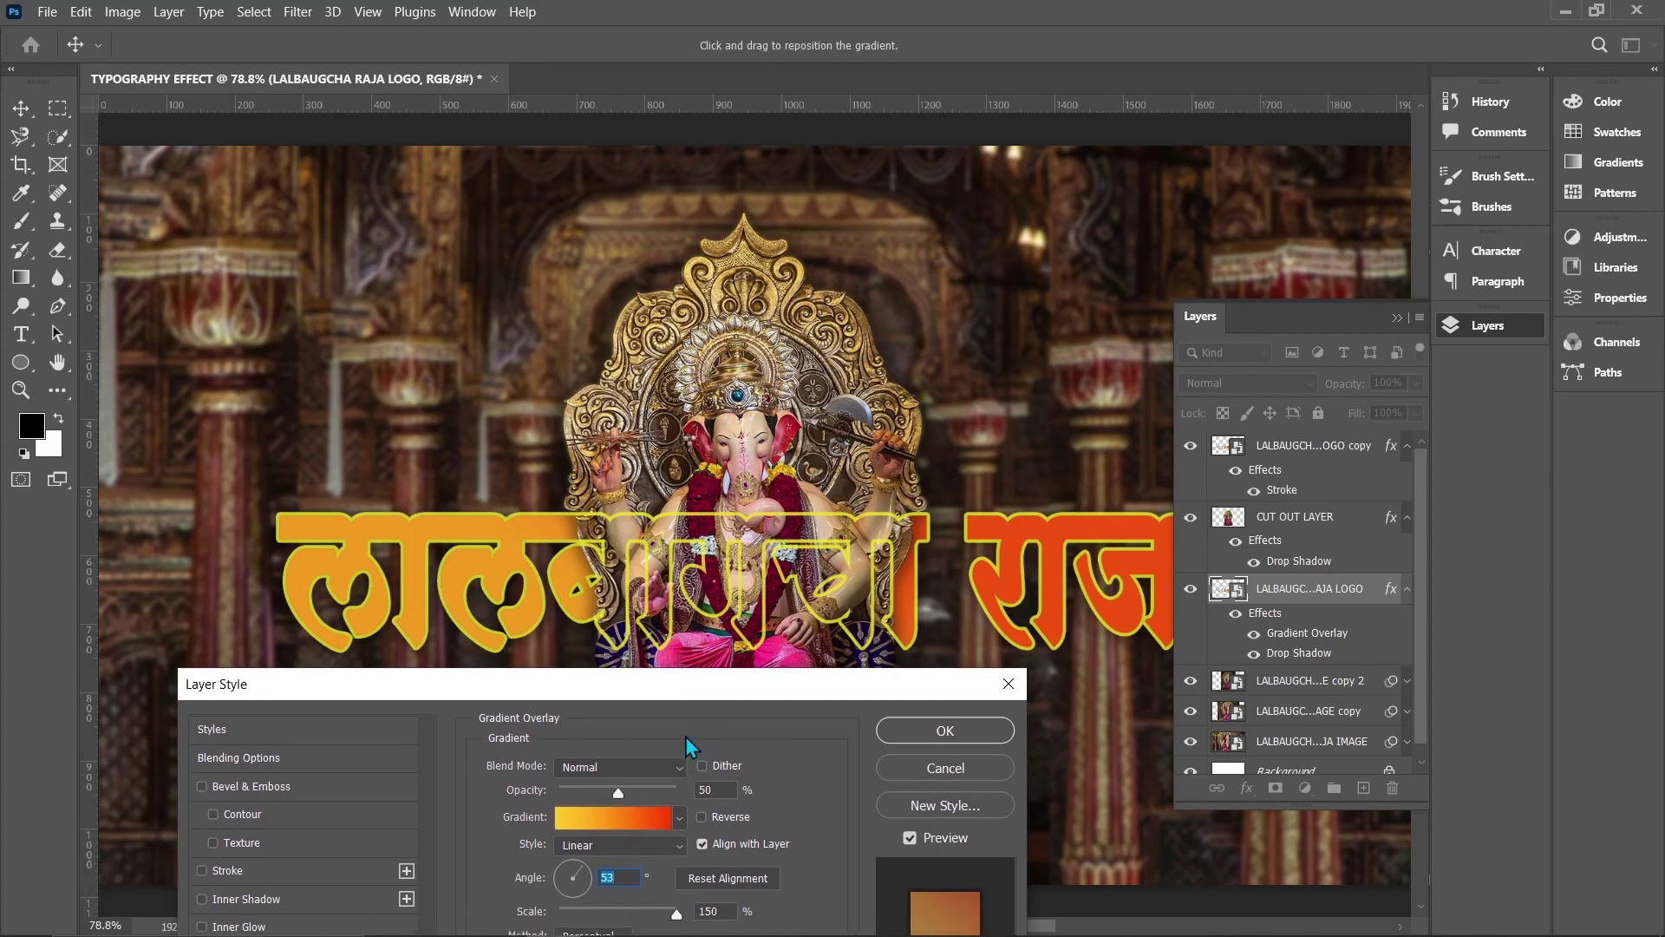
click(942, 732)
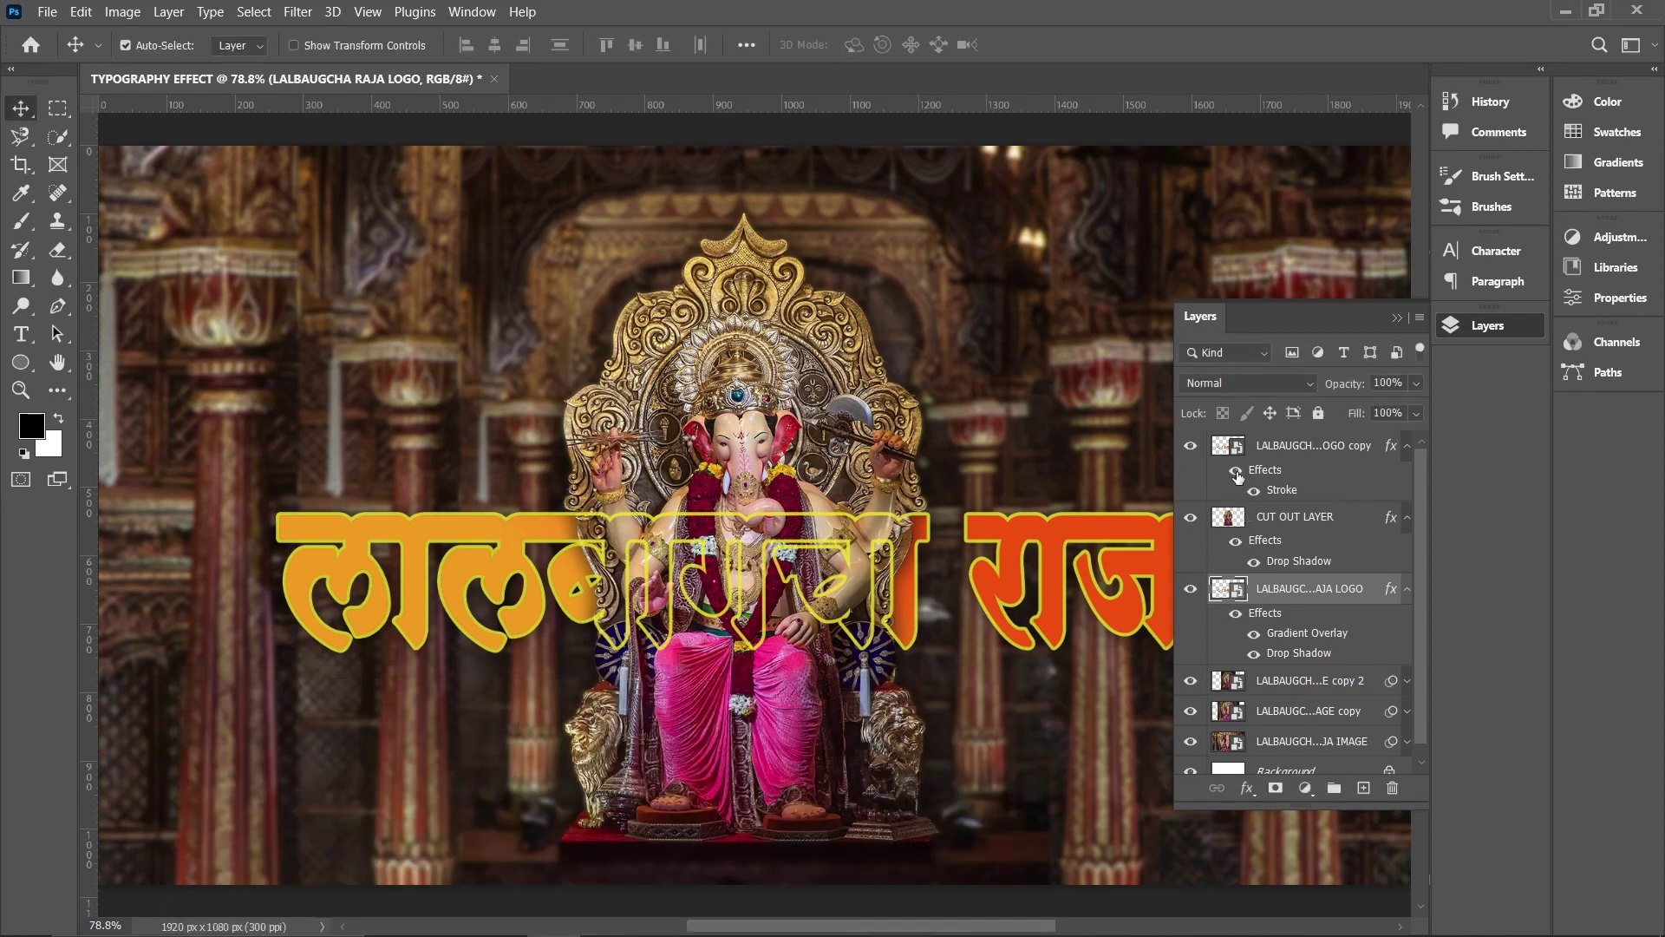
Link the two LALBAUGCHA RAJA LOGO layers and move them together slightly lower across the idol's torso
ctrl+click(1274, 448)
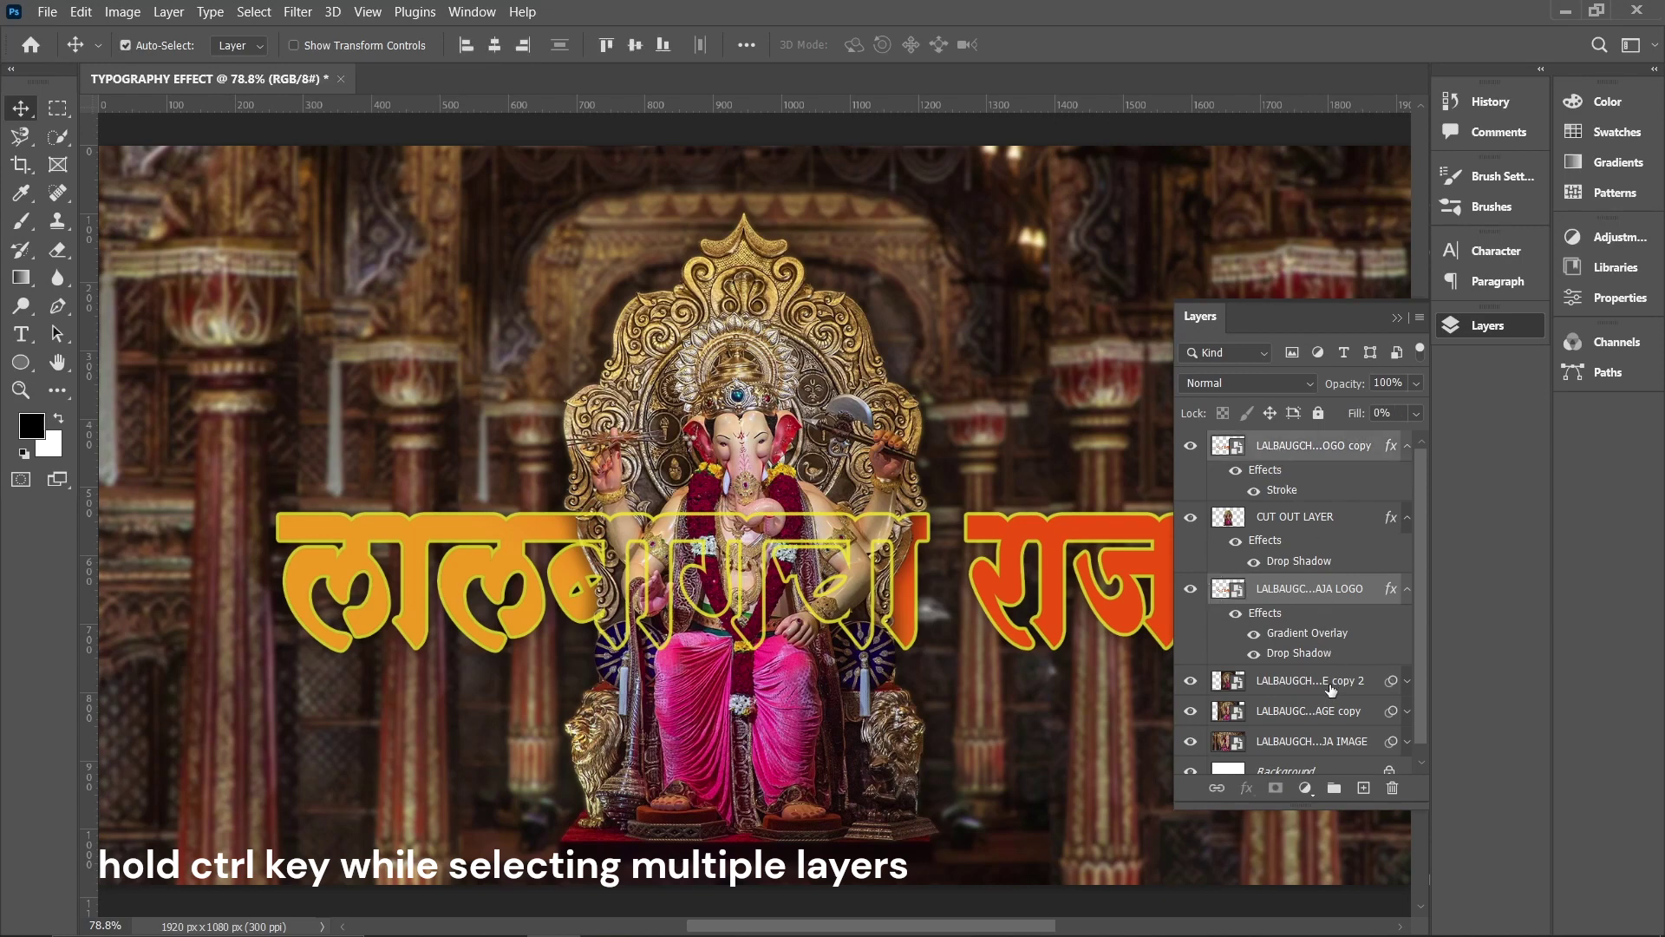
click(1217, 789)
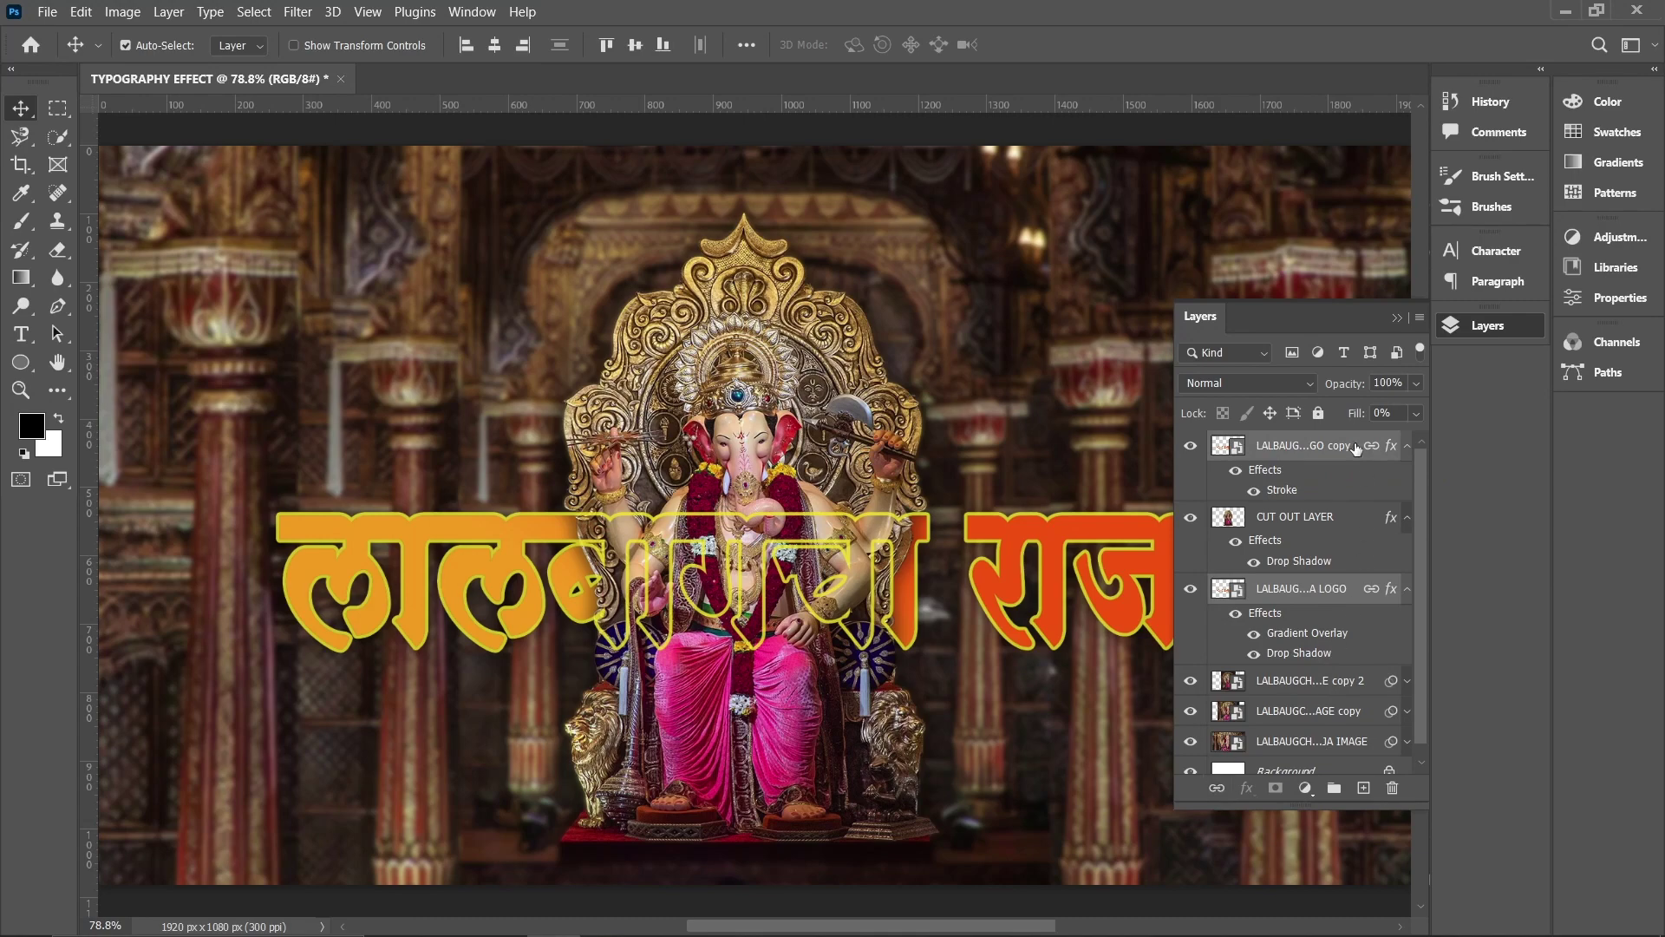
click(1395, 318)
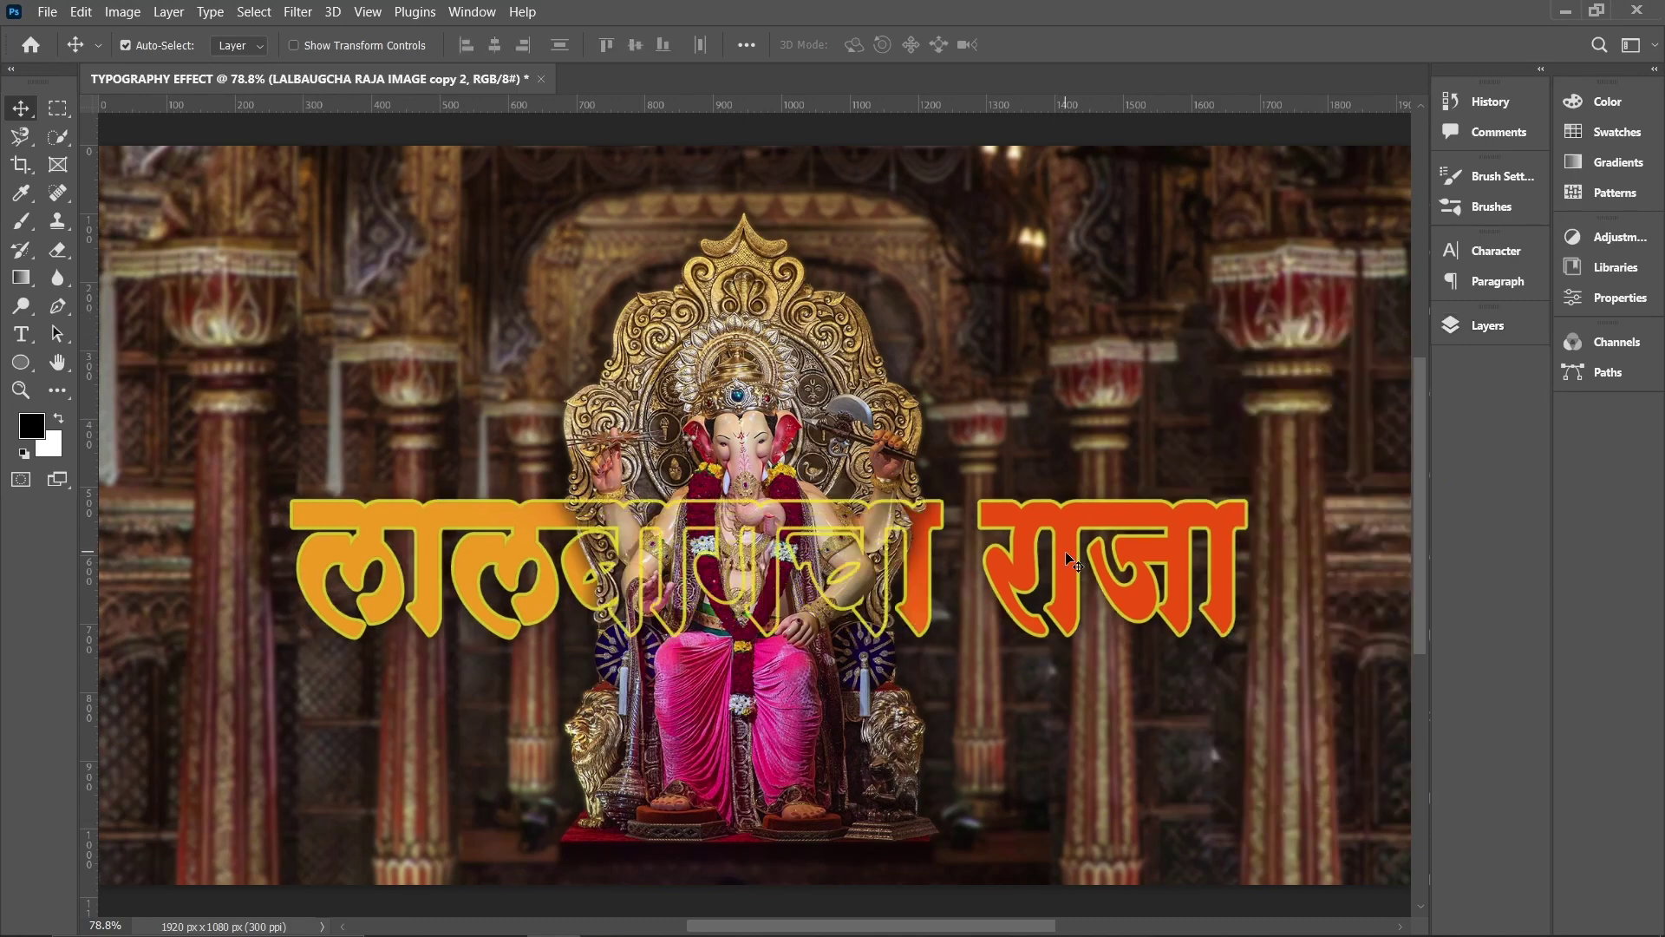
mouse_move(1065, 550)
mouse_down()
mouse_move(1048, 558)
mouse_move(979, 491)
mouse_move(1076, 392)
mouse_move(1105, 521)
mouse_move(1058, 553)
mouse_move(1065, 595)
mouse_move(1067, 570)
mouse_move(1048, 575)
mouse_up()
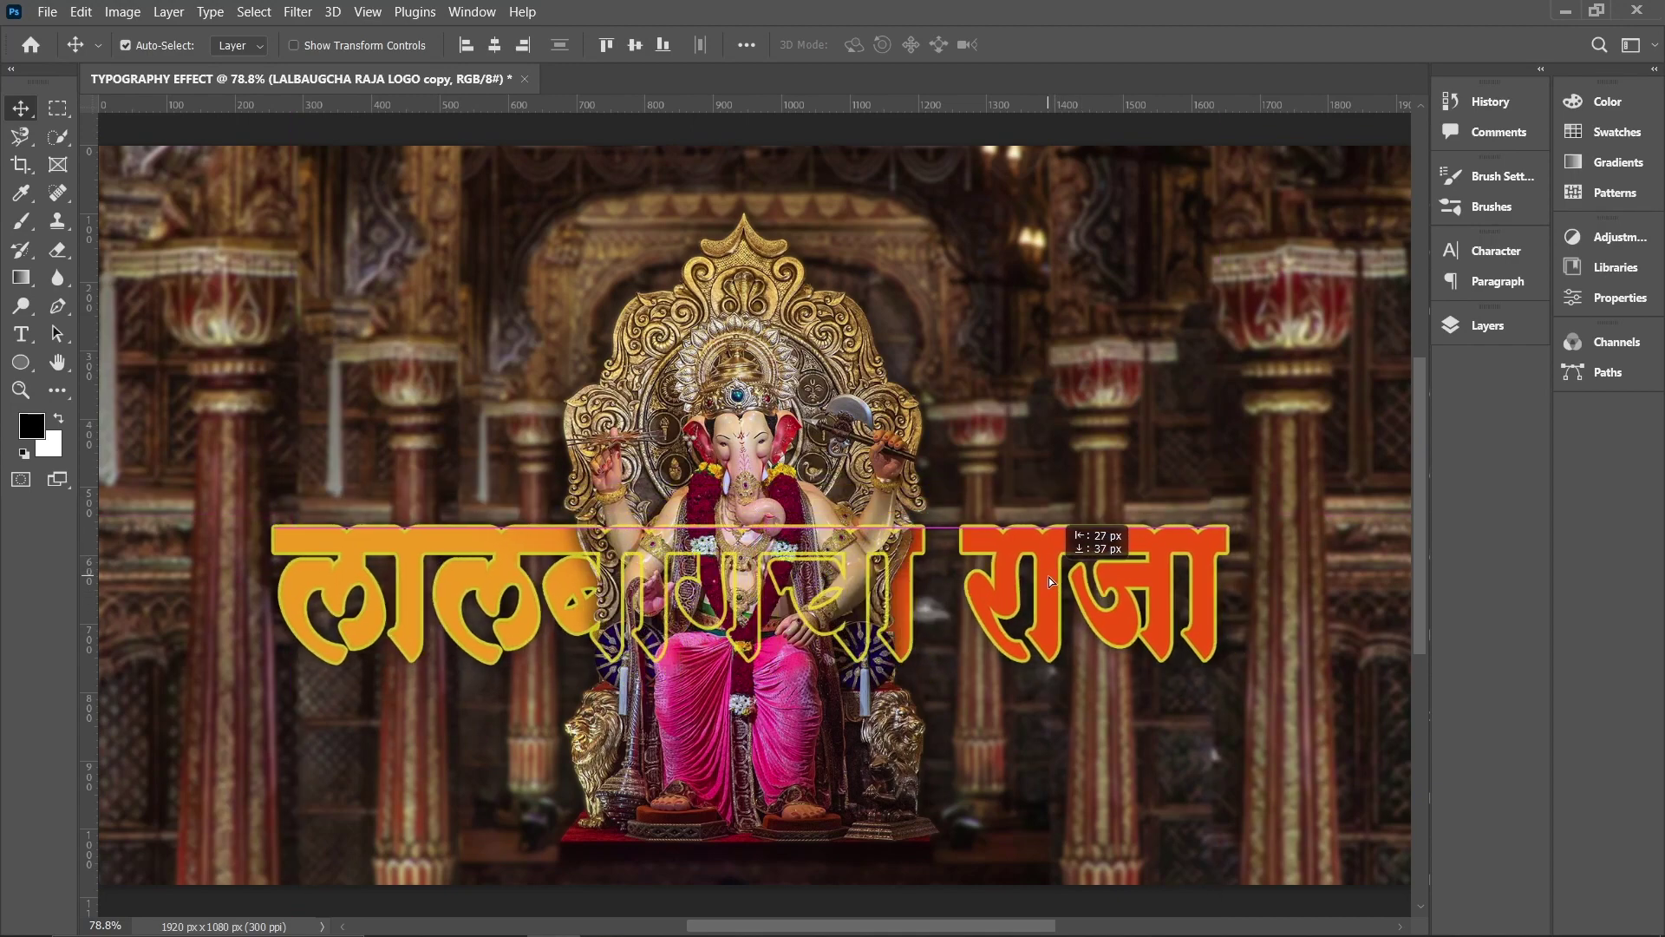
key(ctrl)
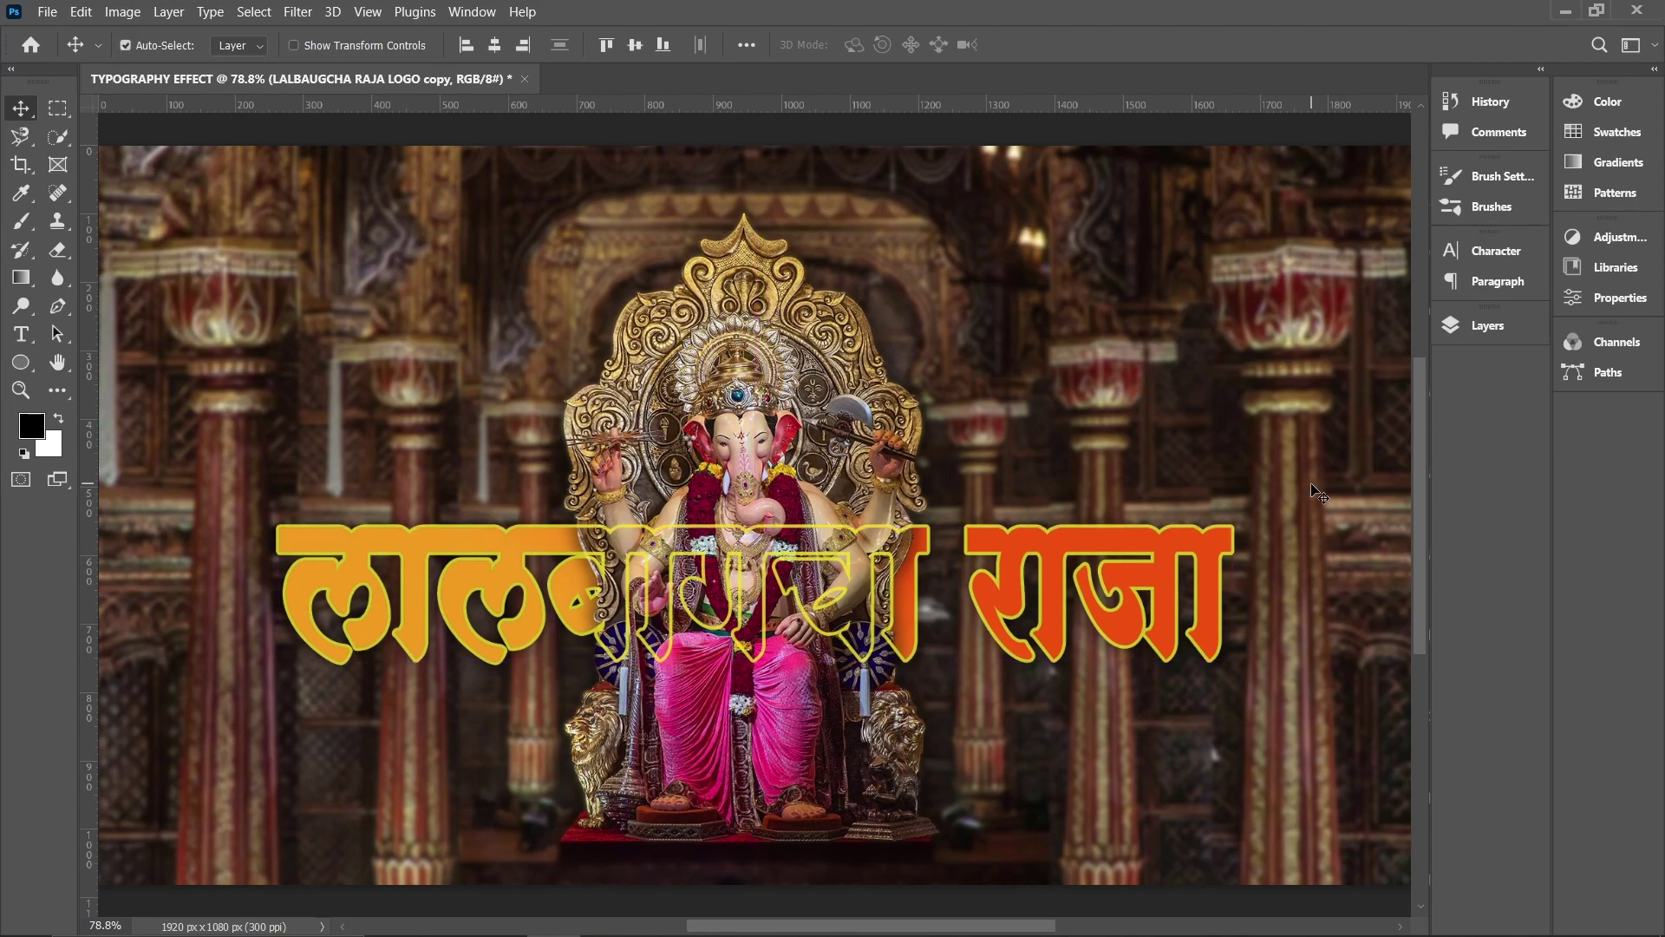